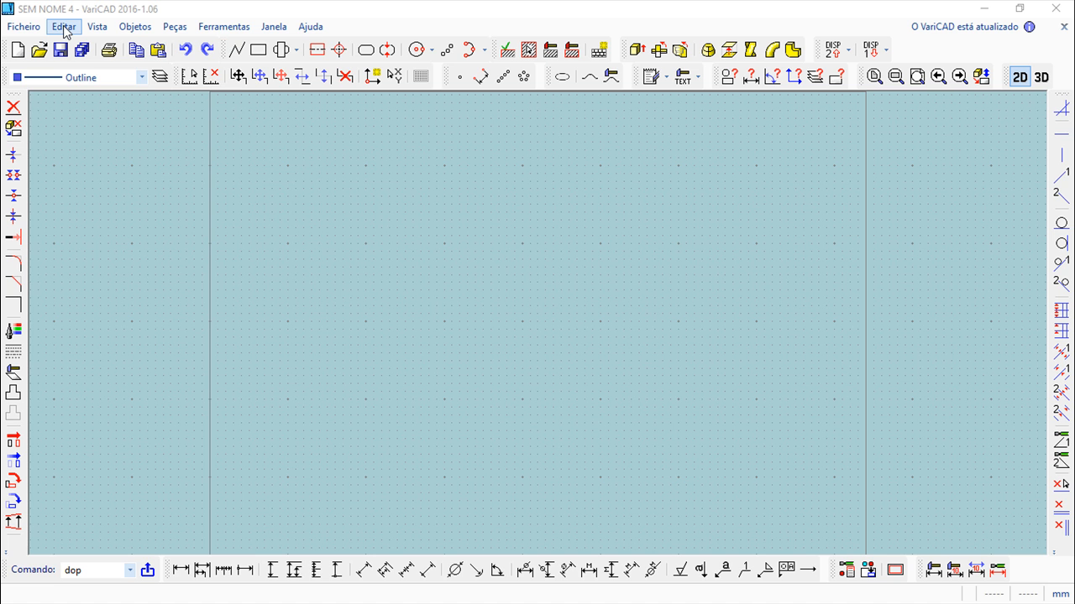
{"action": "left_click", "coordinate": [64, 26]}
{"action": "mouse_move", "coordinate": [108, 160]}
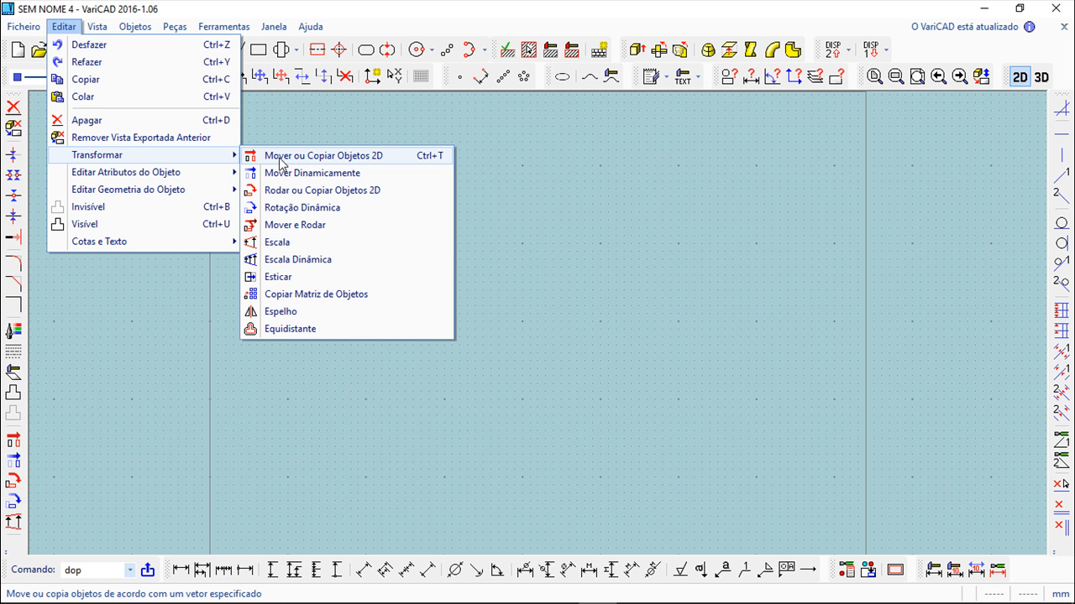
{"action": "left_click", "coordinate": [387, 157]}
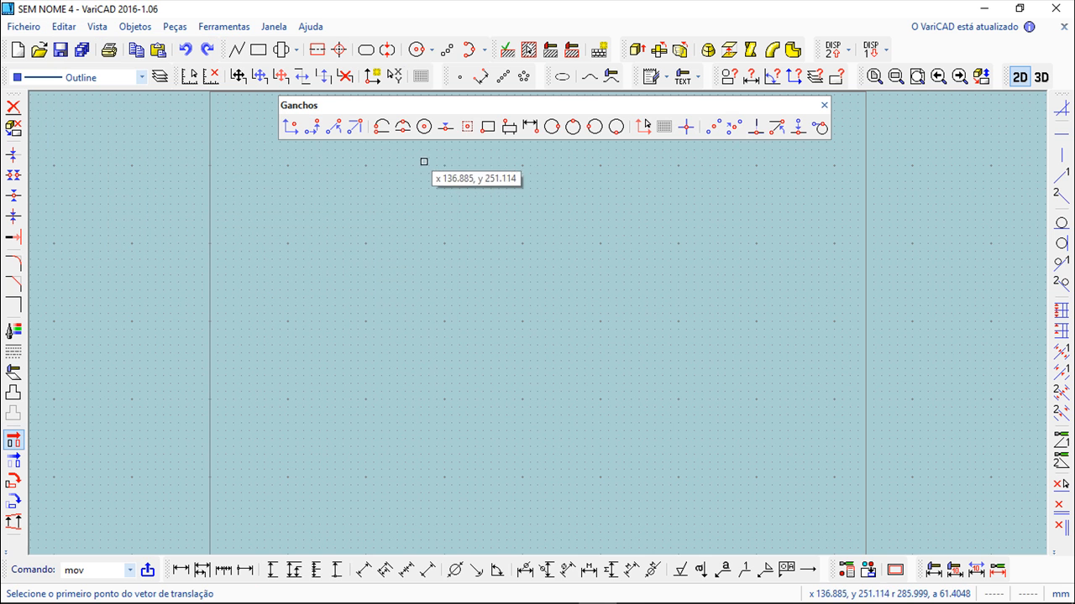
Draw a circle in the left half of the sheet from a centre point and a point on its circumference.
{"action": "left_click", "coordinate": [416, 50]}
{"action": "left_click", "coordinate": [391, 307]}
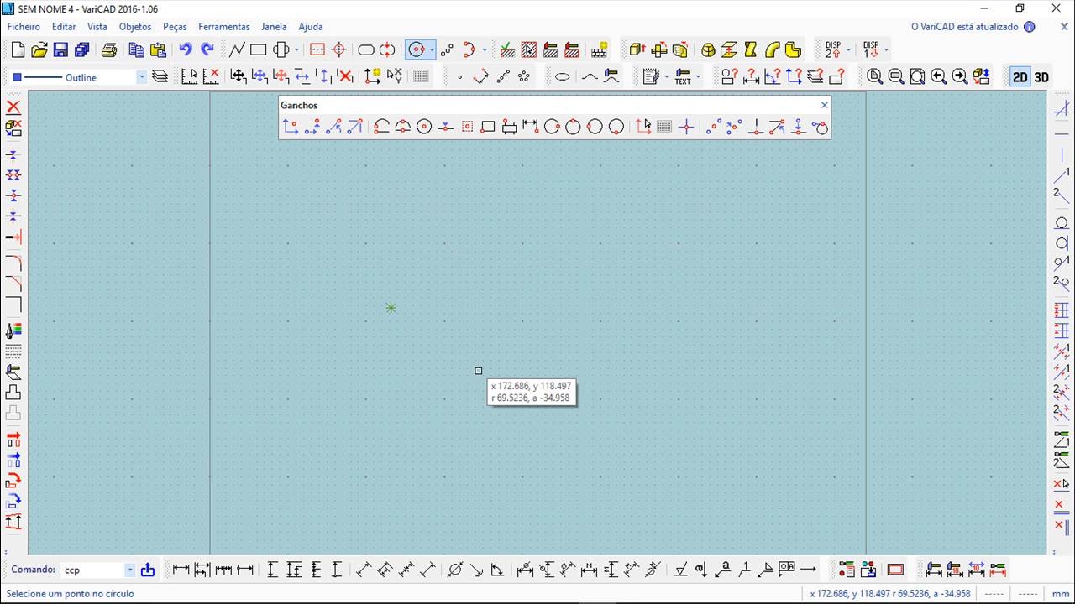
{"action": "left_click", "coordinate": [440, 357]}
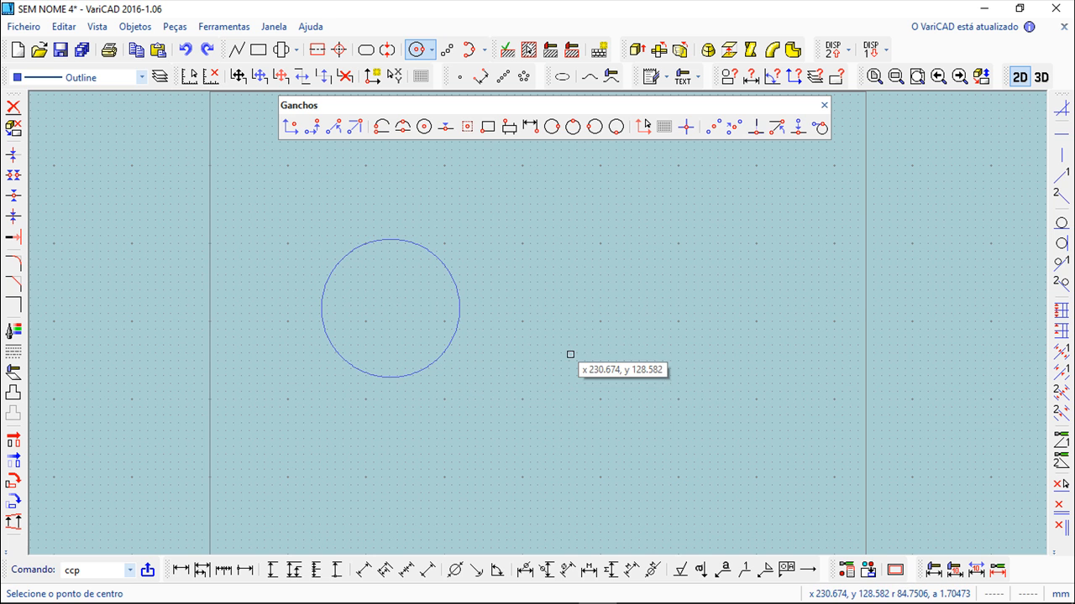
{"action": "key", "text": "Escape"}
{"action": "right_click", "coordinate": [500, 340]}
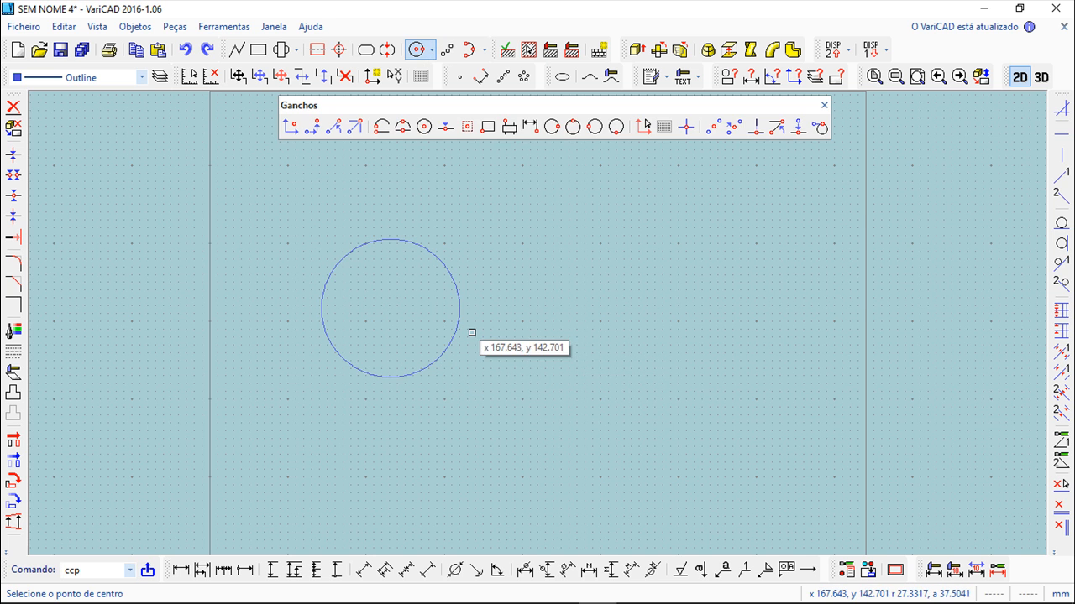
{"action": "key", "text": "Escape"}
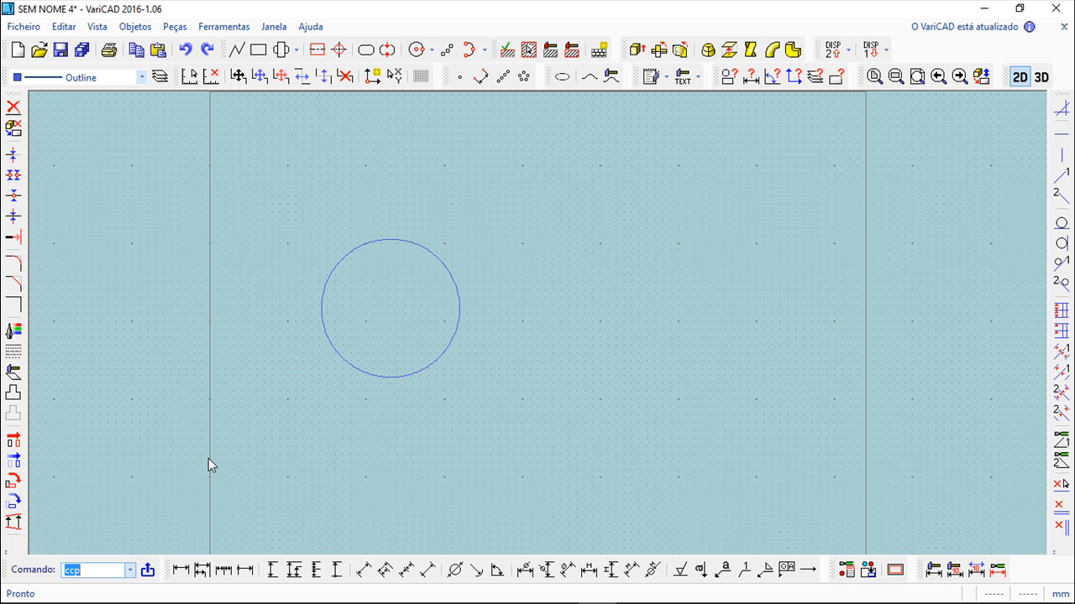
Move the circle 120 mm without copying, along a translation vector from its centre pointing up and right at about 15°.
{"action": "left_click", "coordinate": [63, 26]}
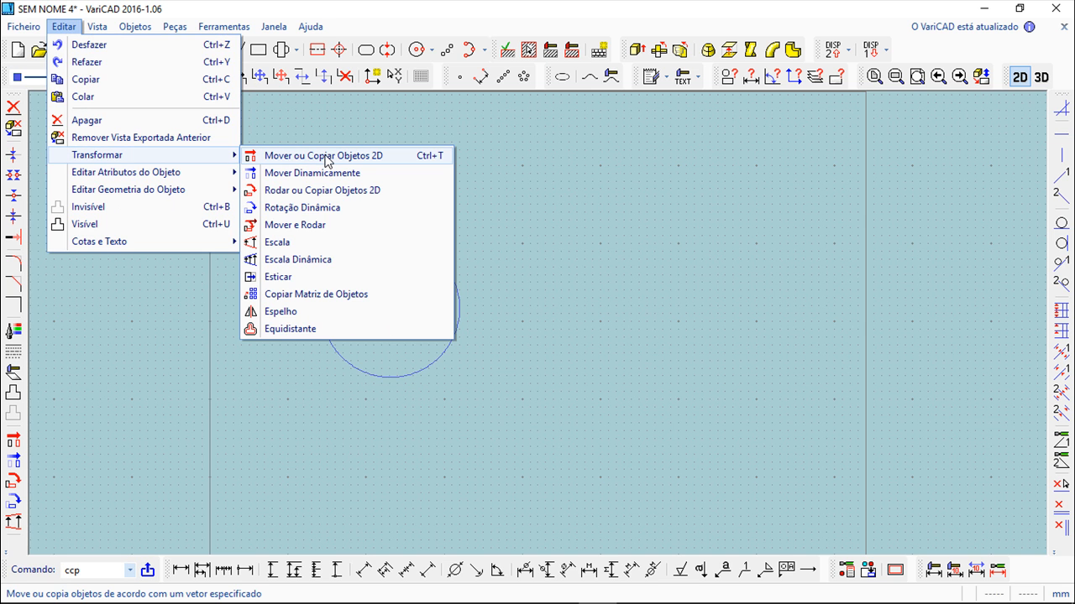
{"action": "left_click", "coordinate": [326, 157]}
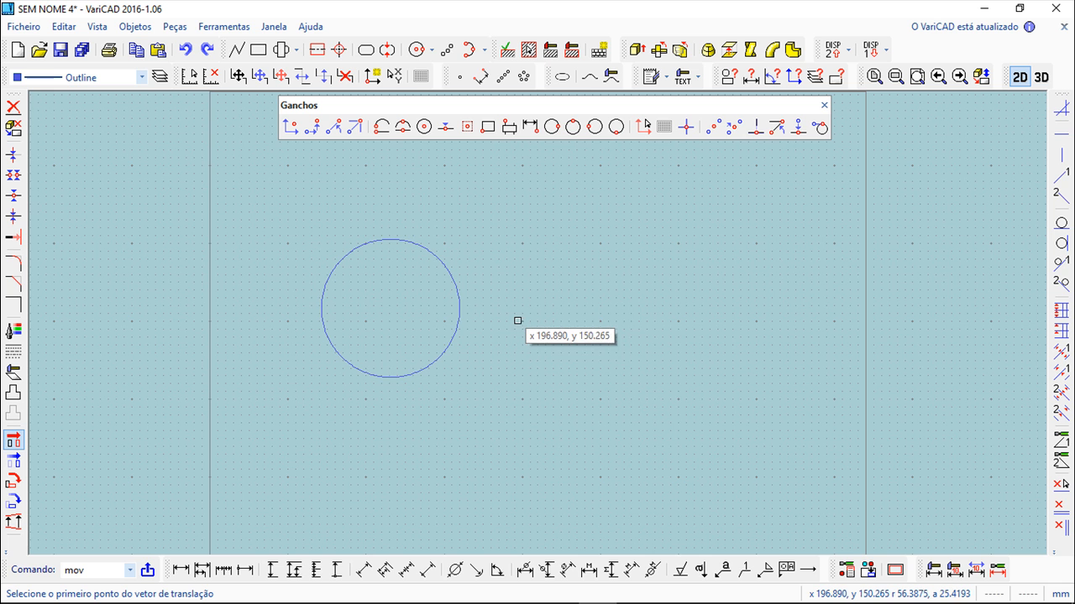
{"action": "left_click", "coordinate": [392, 308]}
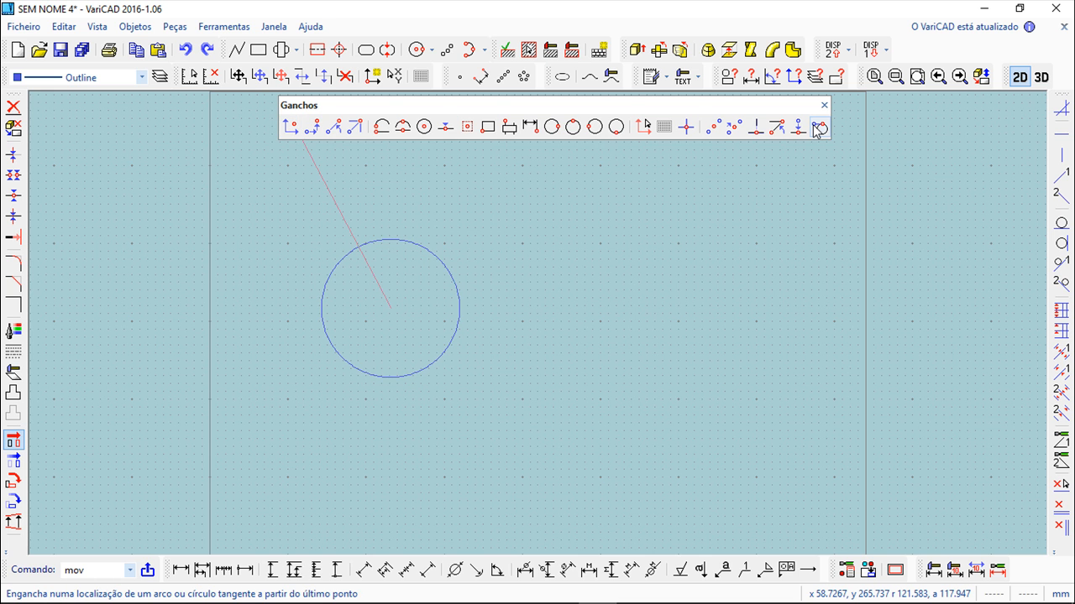
{"action": "left_click", "coordinate": [648, 241]}
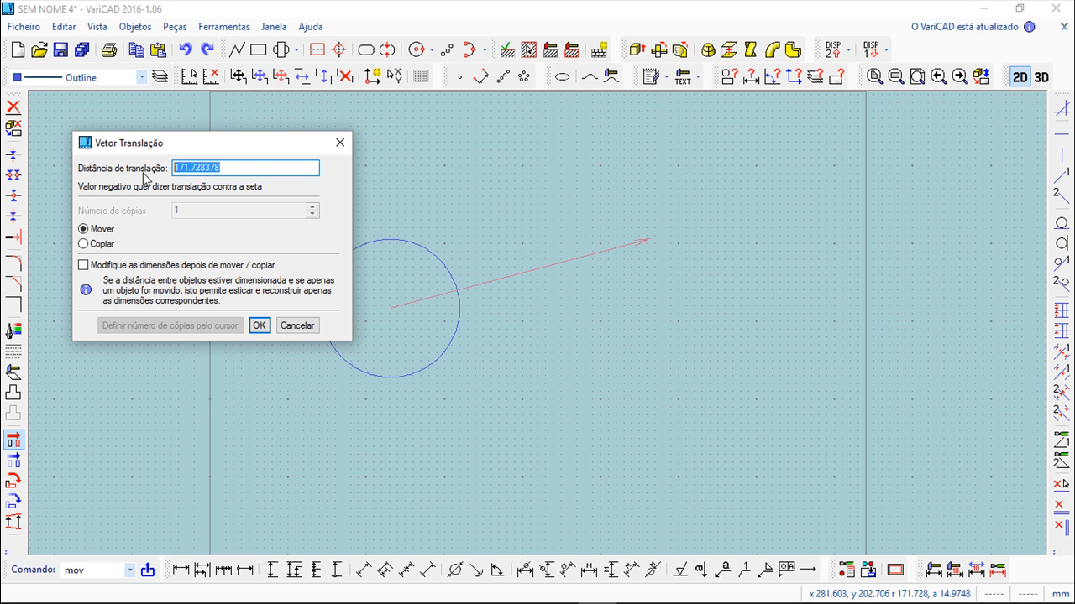
{"action": "type", "text": "120"}
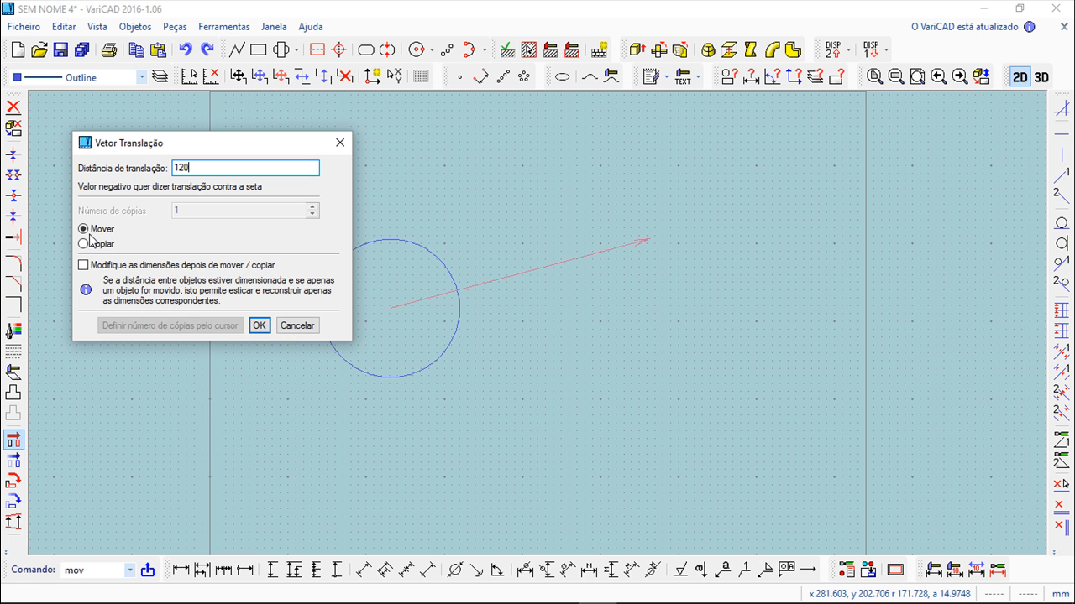
{"action": "left_click", "coordinate": [84, 243]}
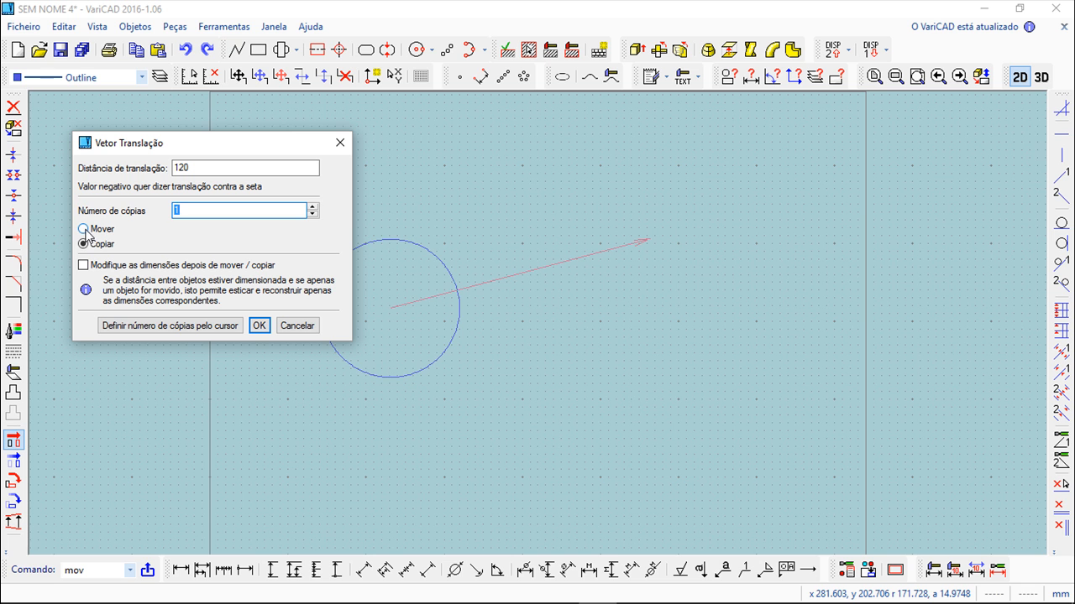
{"action": "left_click", "coordinate": [84, 229]}
{"action": "left_click", "coordinate": [260, 326]}
{"action": "left_click", "coordinate": [425, 372]}
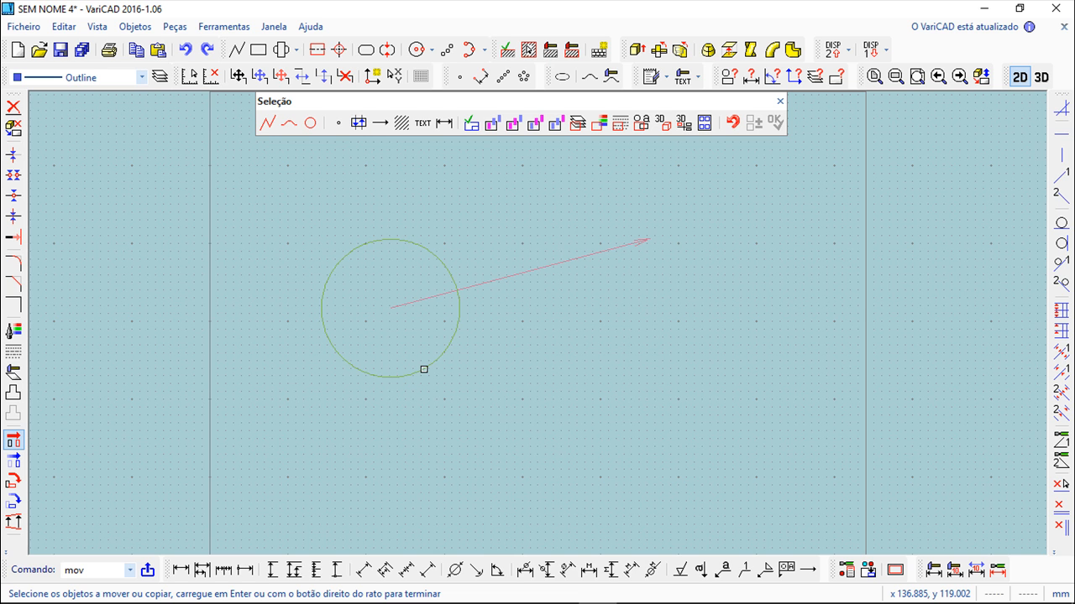
{"action": "left_click", "coordinate": [424, 369]}
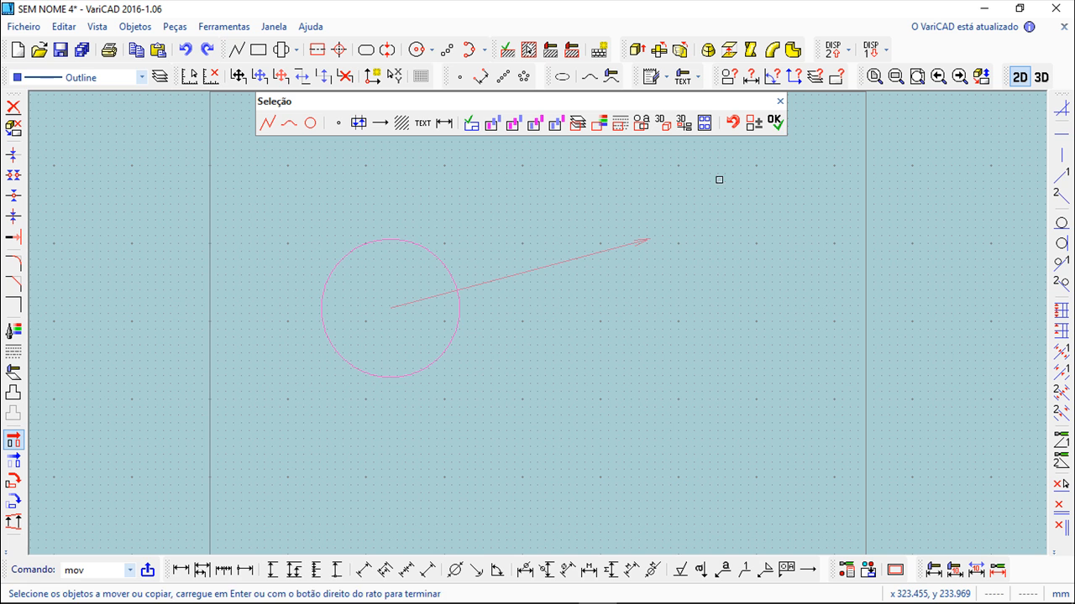
{"action": "left_click", "coordinate": [774, 122]}
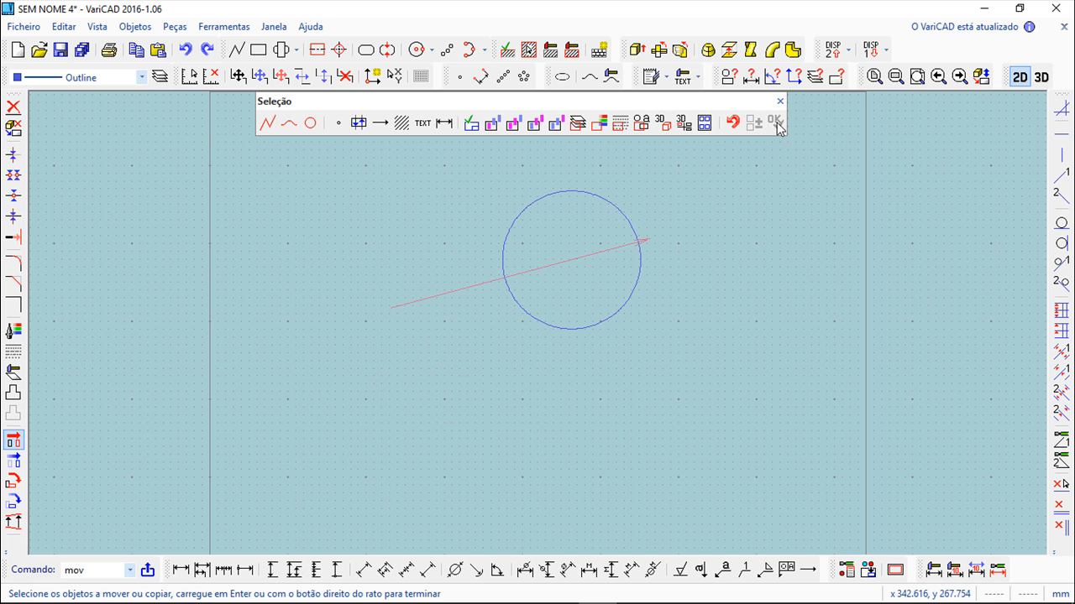
{"action": "right_click", "coordinate": [744, 257]}
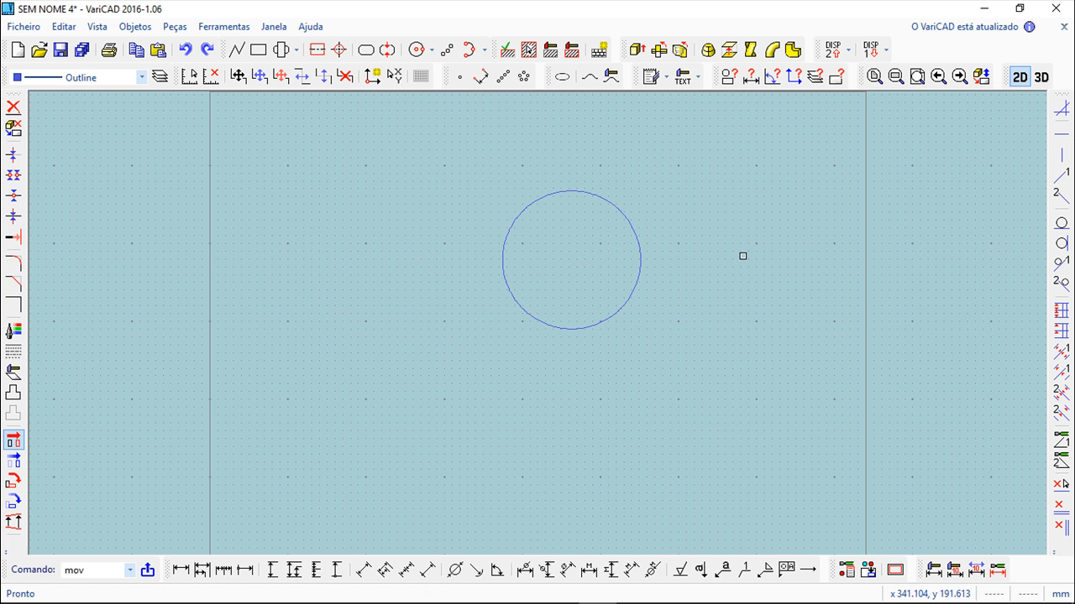
Dynamically move the circle by a point near its centre slightly down and left, erasing the original.
{"action": "left_click", "coordinate": [63, 26]}
{"action": "mouse_move", "coordinate": [150, 156]}
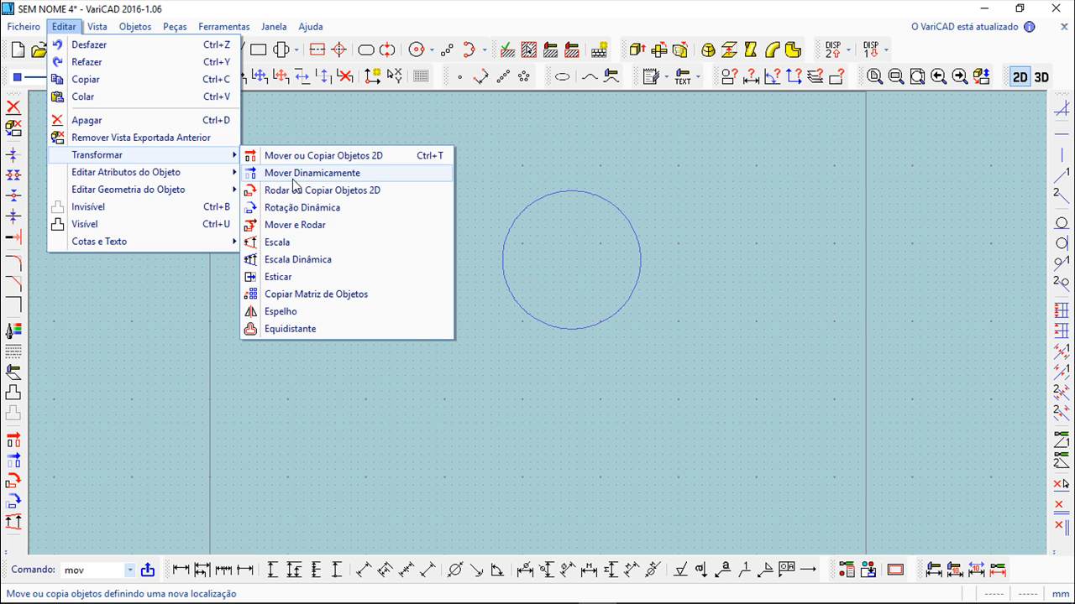
{"action": "left_click", "coordinate": [322, 175]}
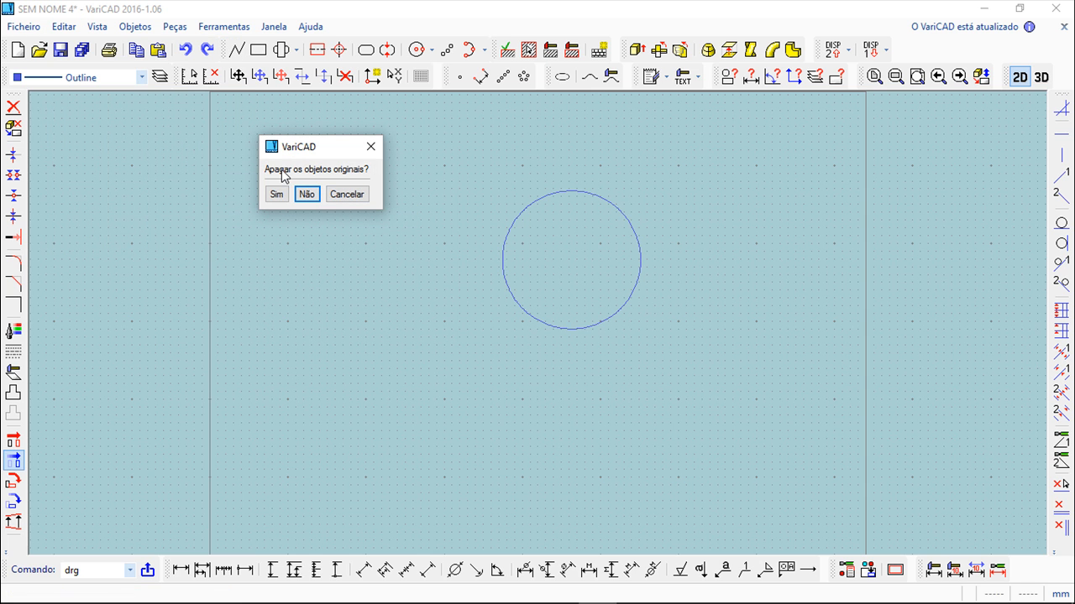
{"action": "left_click", "coordinate": [278, 195]}
{"action": "left_click", "coordinate": [506, 230]}
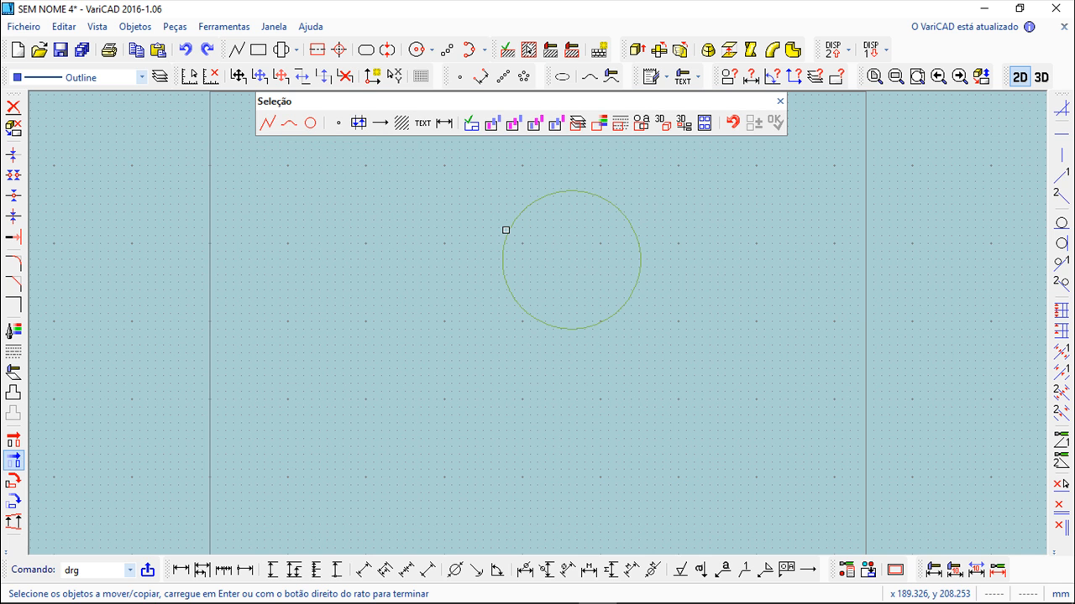
{"action": "left_click", "coordinate": [506, 234]}
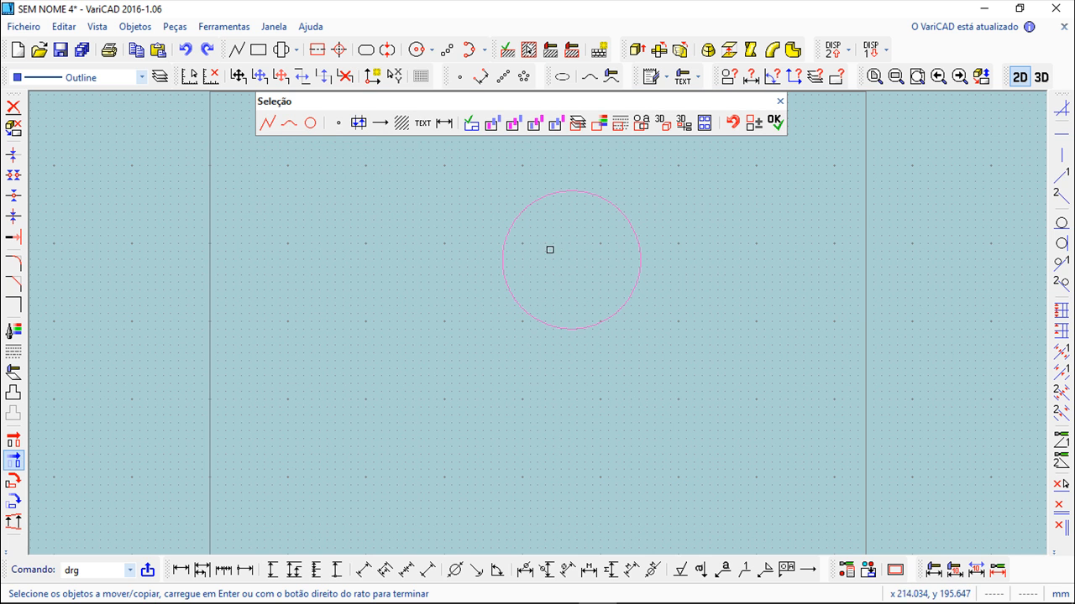
{"action": "right_click", "coordinate": [567, 264]}
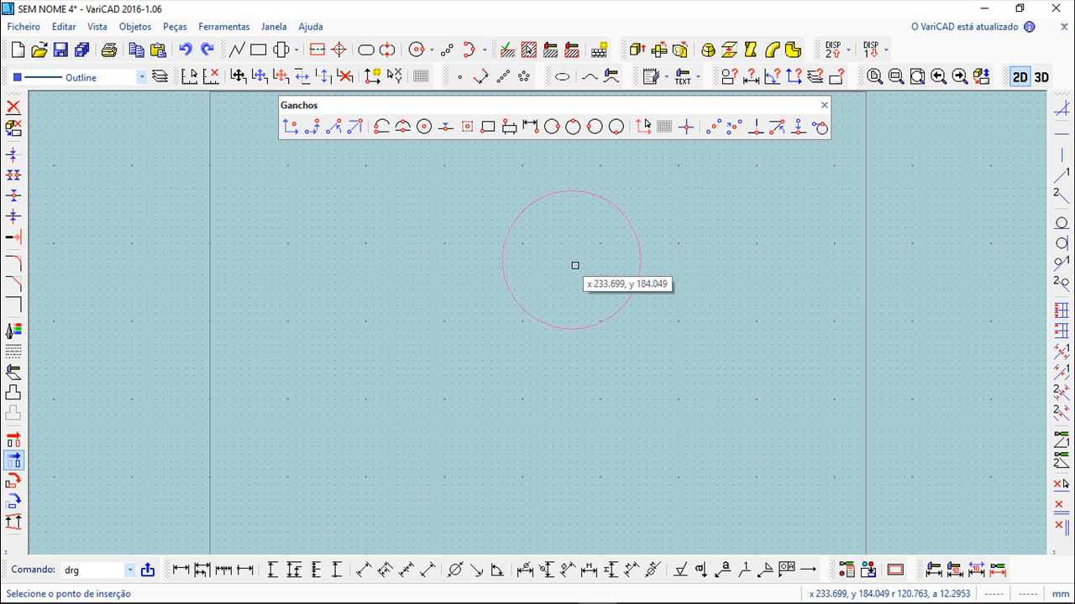
{"action": "left_click", "coordinate": [568, 263]}
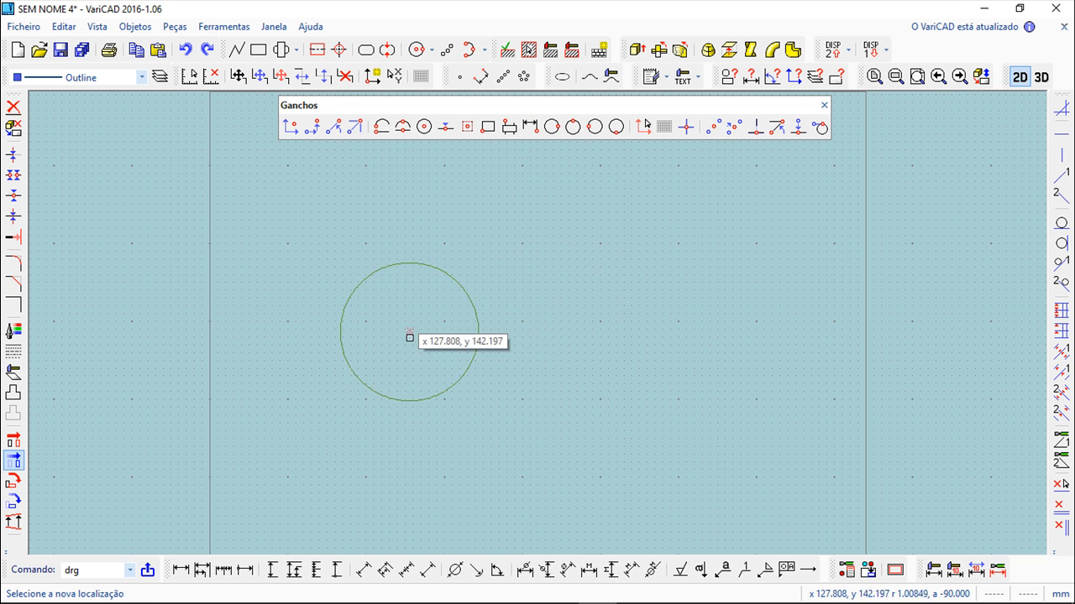
{"action": "left_click", "coordinate": [504, 291]}
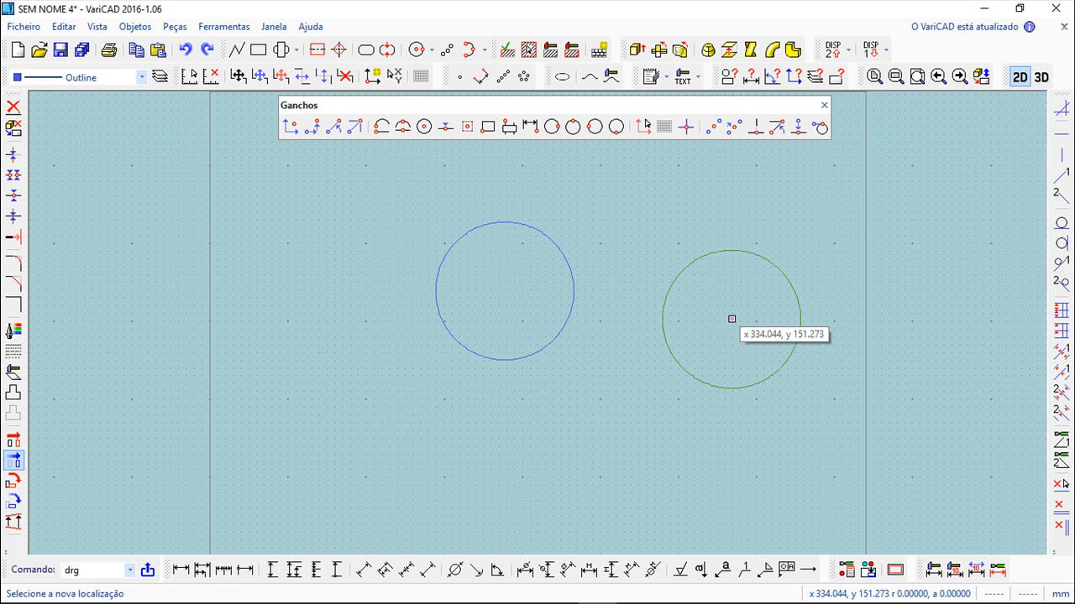
{"action": "key", "text": "Escape"}
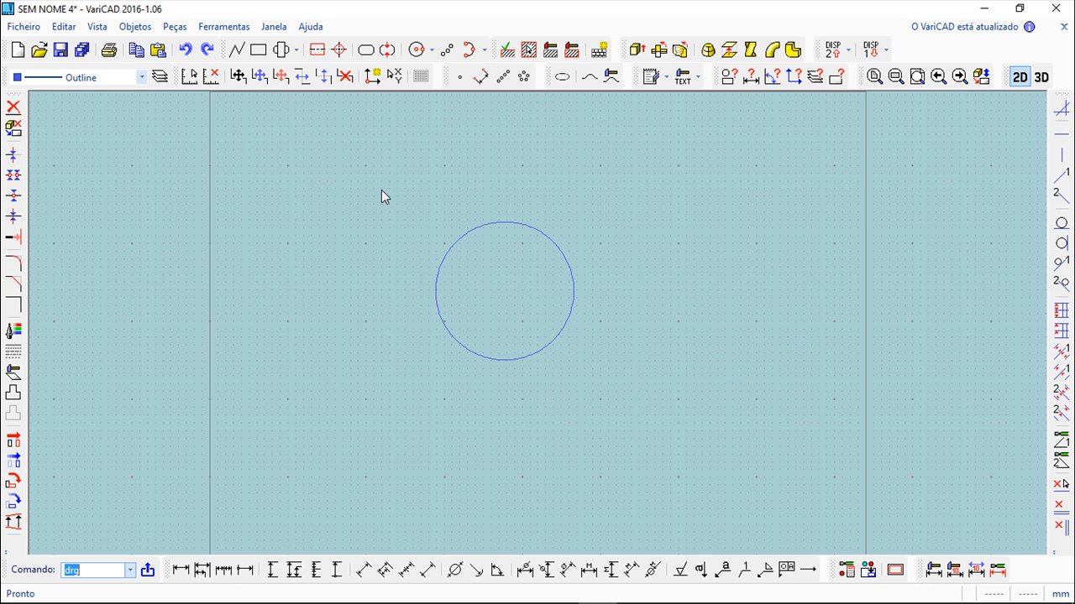
Draw a single line segment sloping down to the right, below and left of the circle.
{"action": "left_click", "coordinate": [64, 26]}
{"action": "key", "text": "Escape"}
{"action": "left_click", "coordinate": [238, 50]}
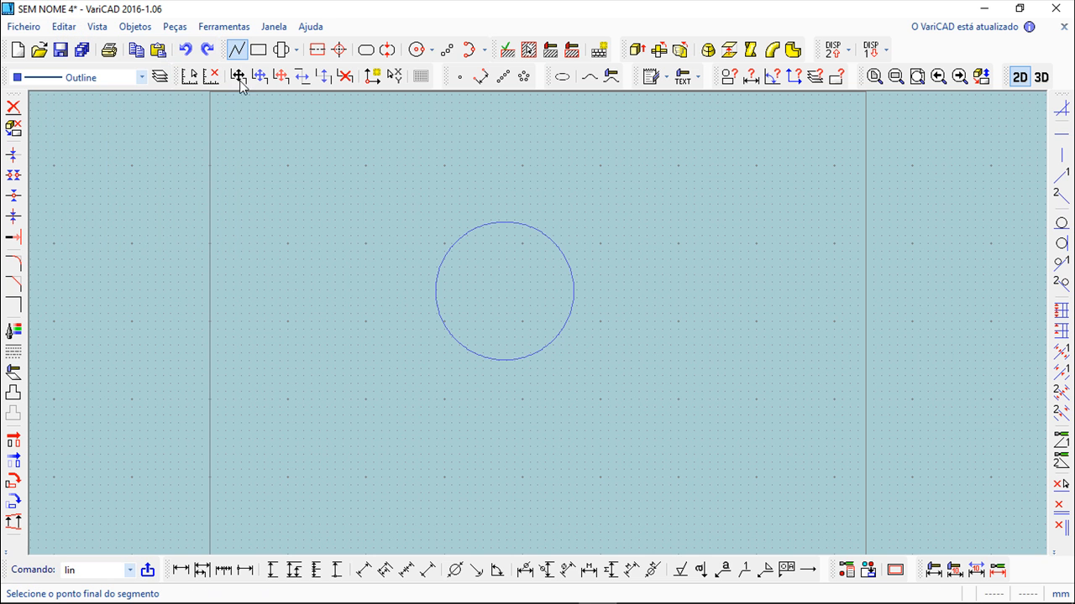
{"action": "left_click", "coordinate": [288, 331]}
{"action": "left_click", "coordinate": [416, 441]}
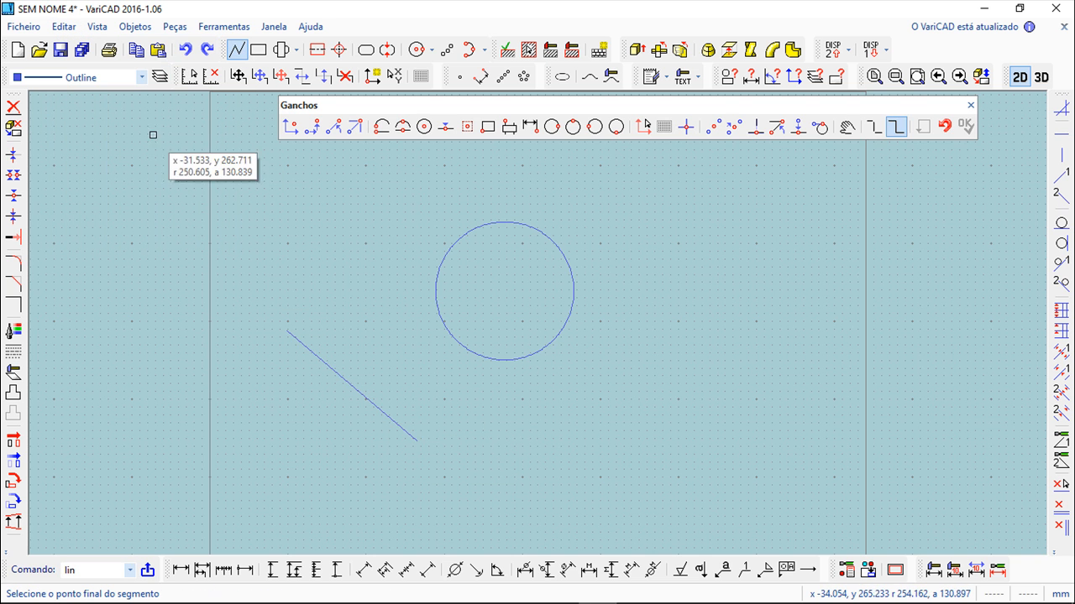
Rotate the line 30° about its upper-left endpoint, moving it rather than copying.
{"action": "left_click", "coordinate": [64, 26]}
{"action": "mouse_move", "coordinate": [101, 158]}
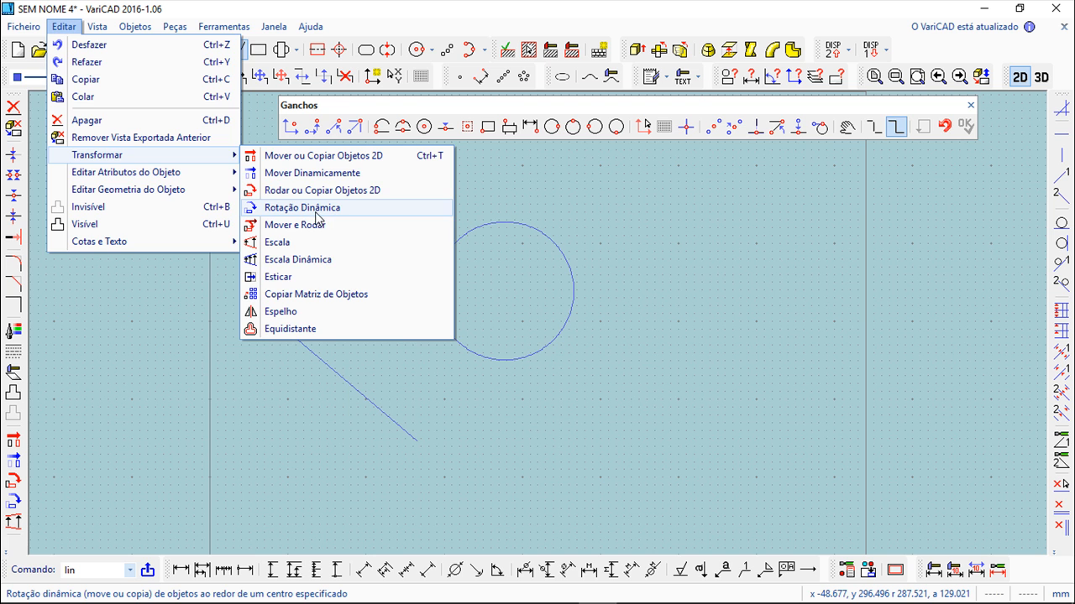
{"action": "left_click", "coordinate": [352, 190]}
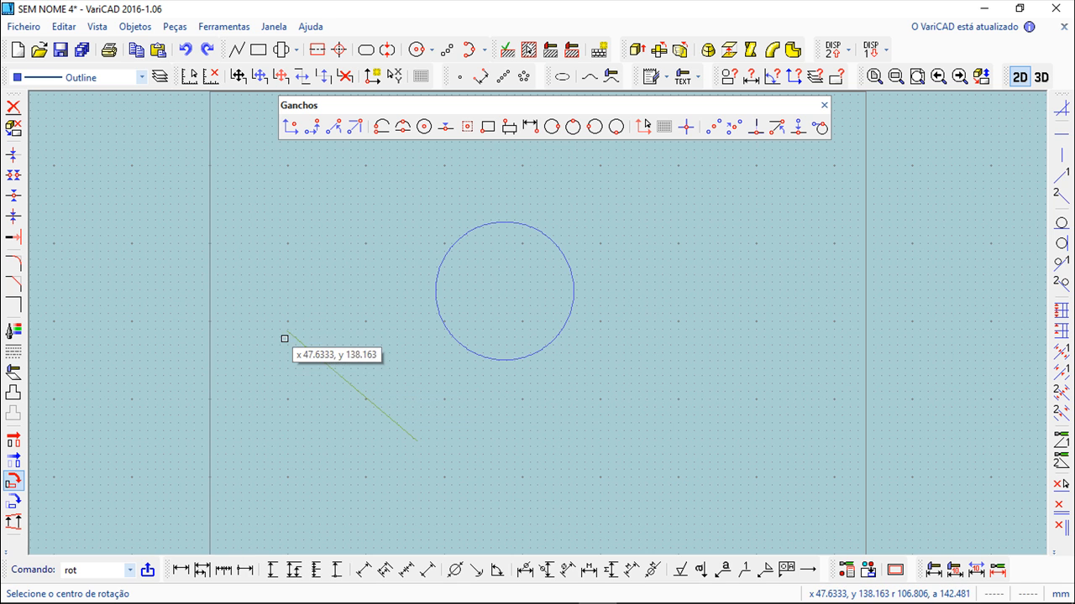
{"action": "left_click", "coordinate": [286, 332]}
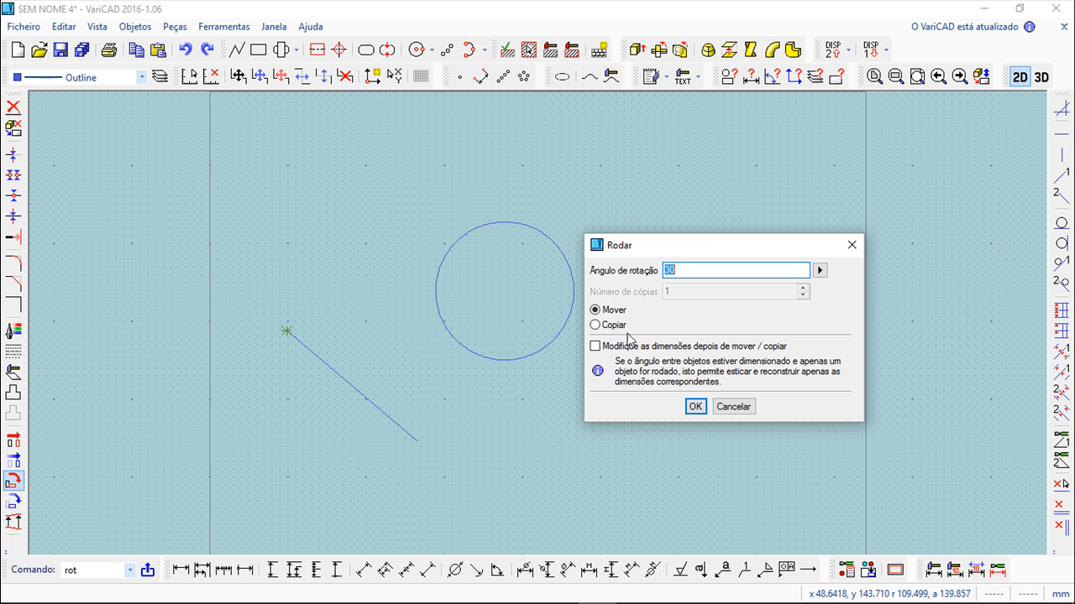
{"action": "left_click", "coordinate": [695, 407]}
{"action": "right_click", "coordinate": [453, 393]}
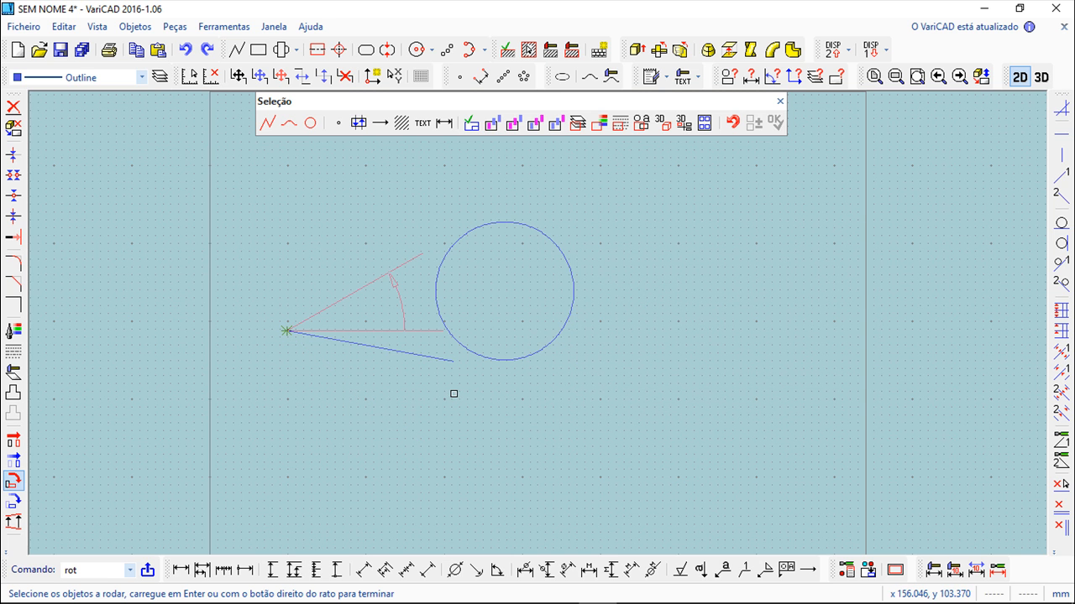
Dynamically rotate the line about its upper-left endpoint until it slopes steeply down to the right, erasing the original.
{"action": "scroll", "coordinate": [473, 373], "scroll_direction": "up", "scroll_amount": 3}
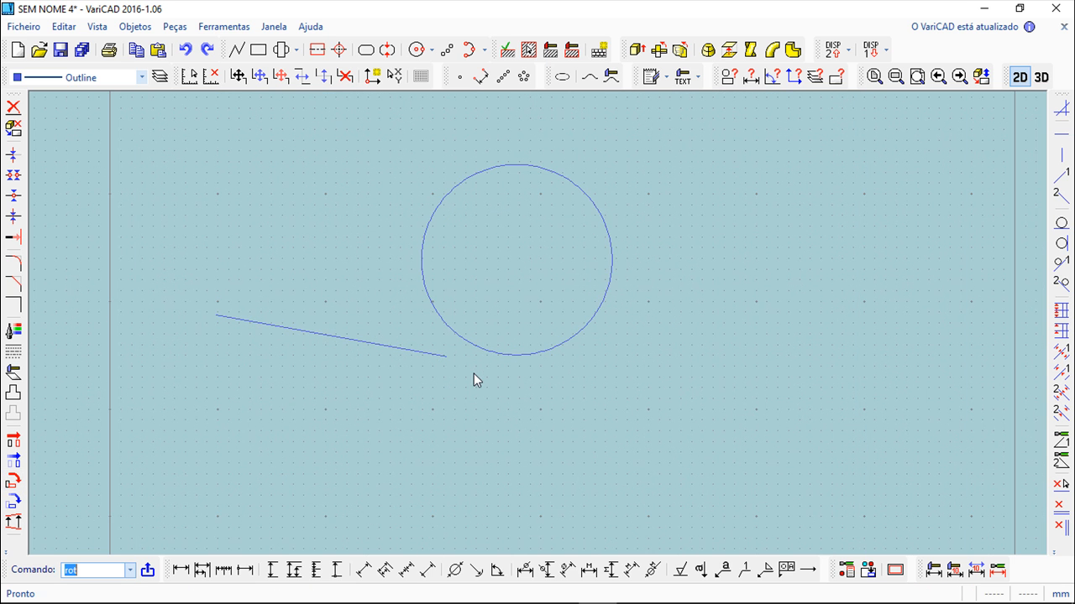
{"action": "middle_click_drag", "start_coordinate": [420, 370], "coordinate": [549, 359]}
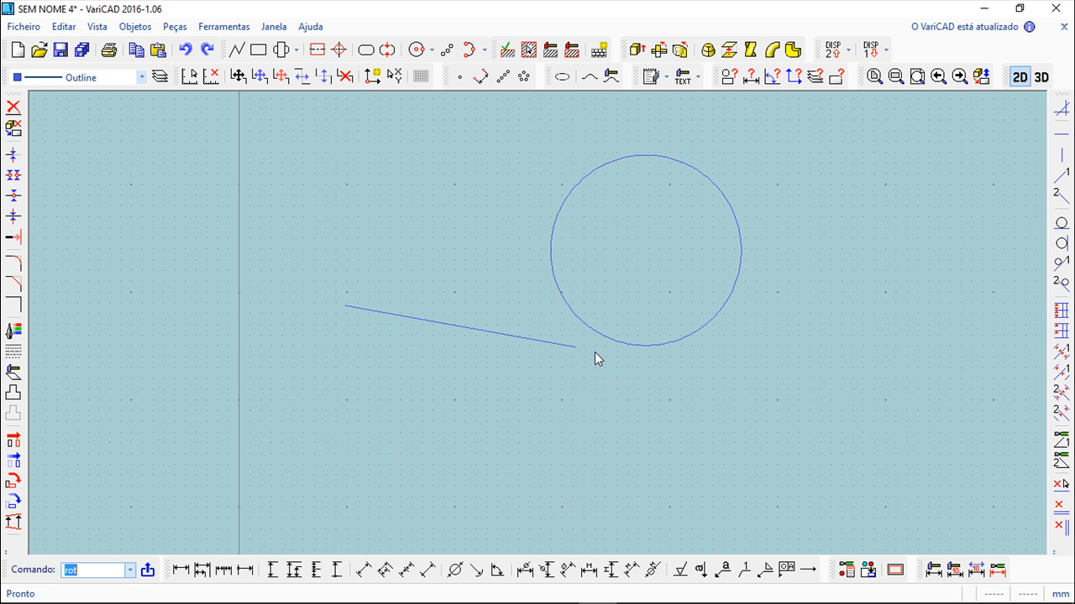
{"action": "left_click", "coordinate": [64, 26]}
{"action": "mouse_move", "coordinate": [88, 157]}
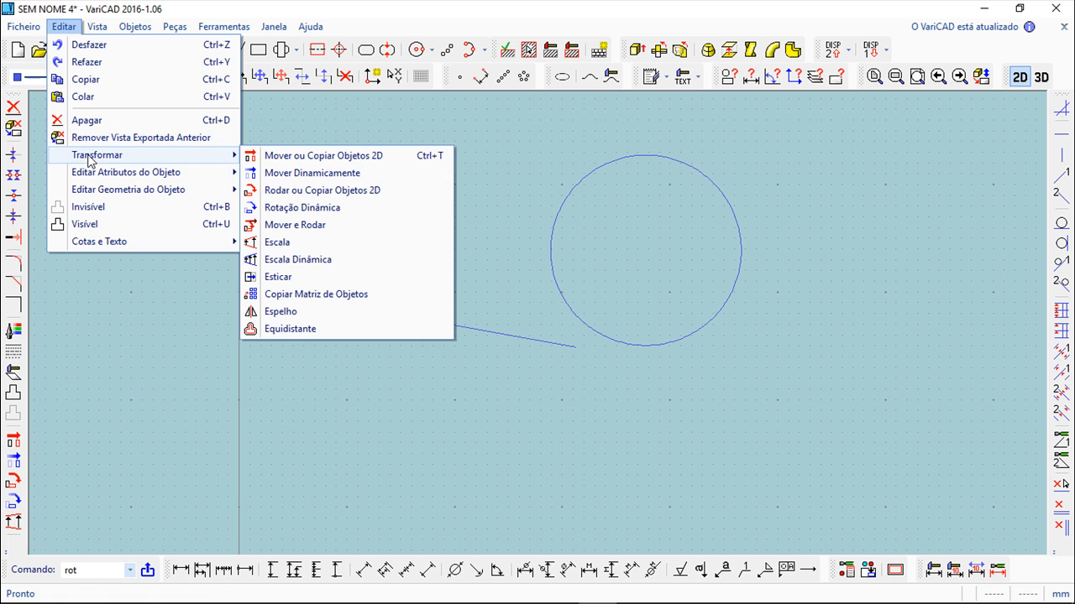
{"action": "left_click", "coordinate": [302, 209]}
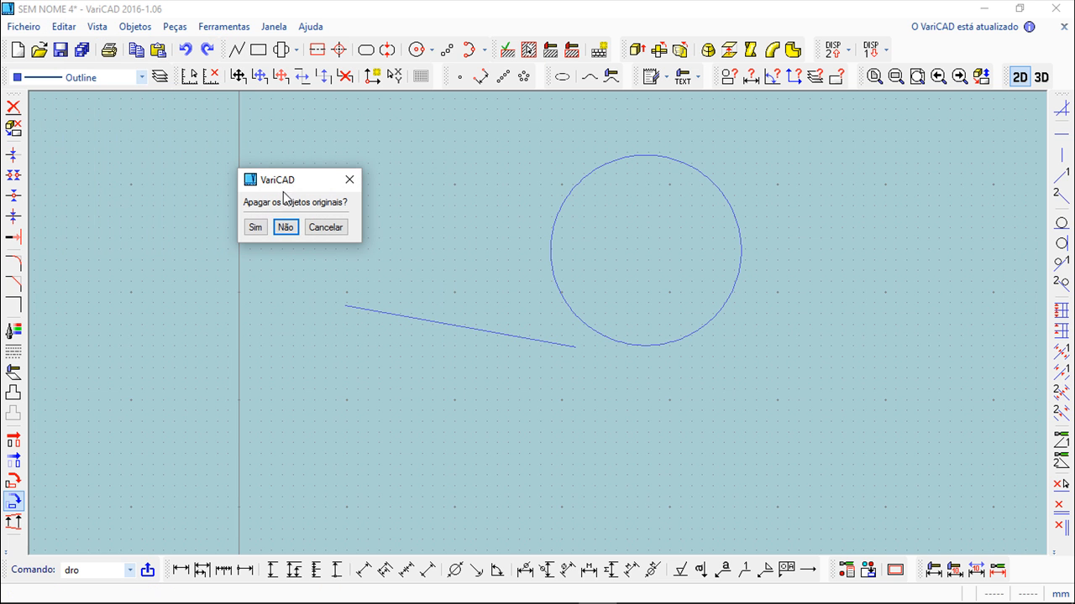
{"action": "left_click", "coordinate": [256, 228]}
{"action": "left_click", "coordinate": [455, 324]}
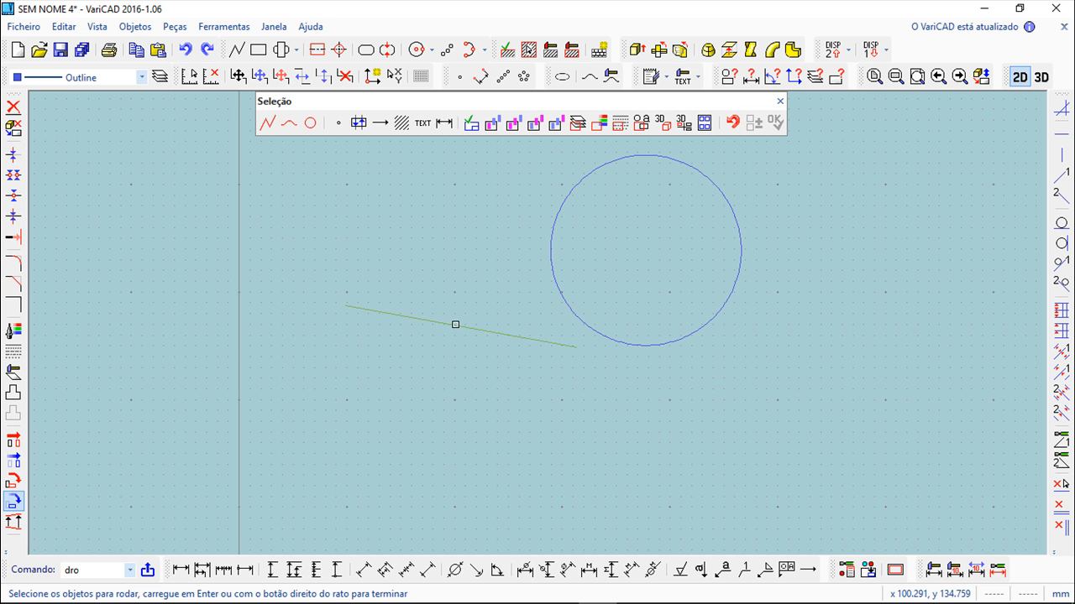
{"action": "right_click", "coordinate": [460, 280]}
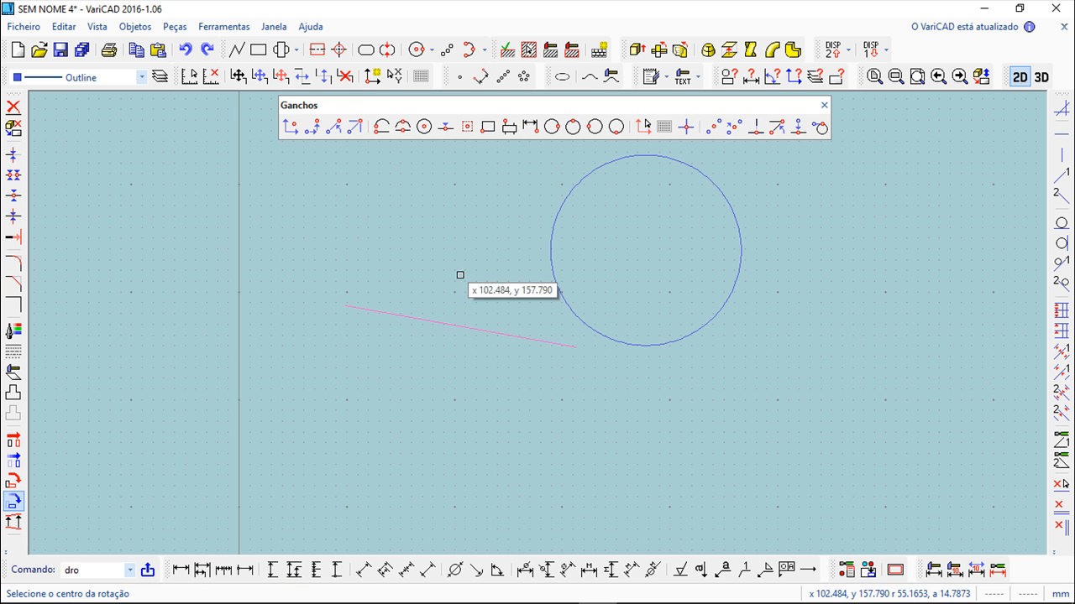
{"action": "left_click", "coordinate": [349, 307]}
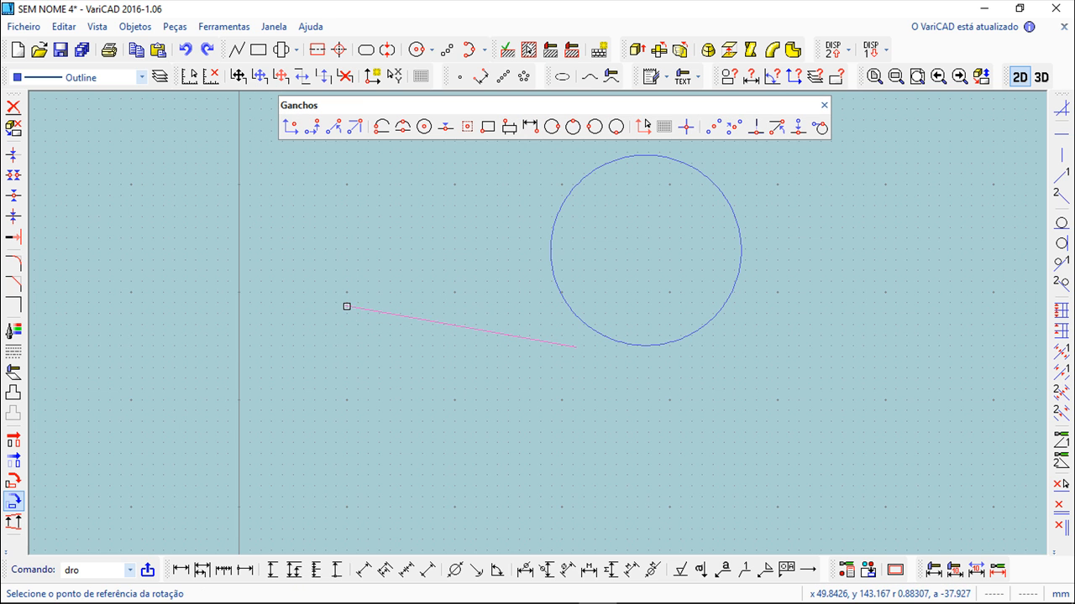
{"action": "left_click", "coordinate": [576, 345]}
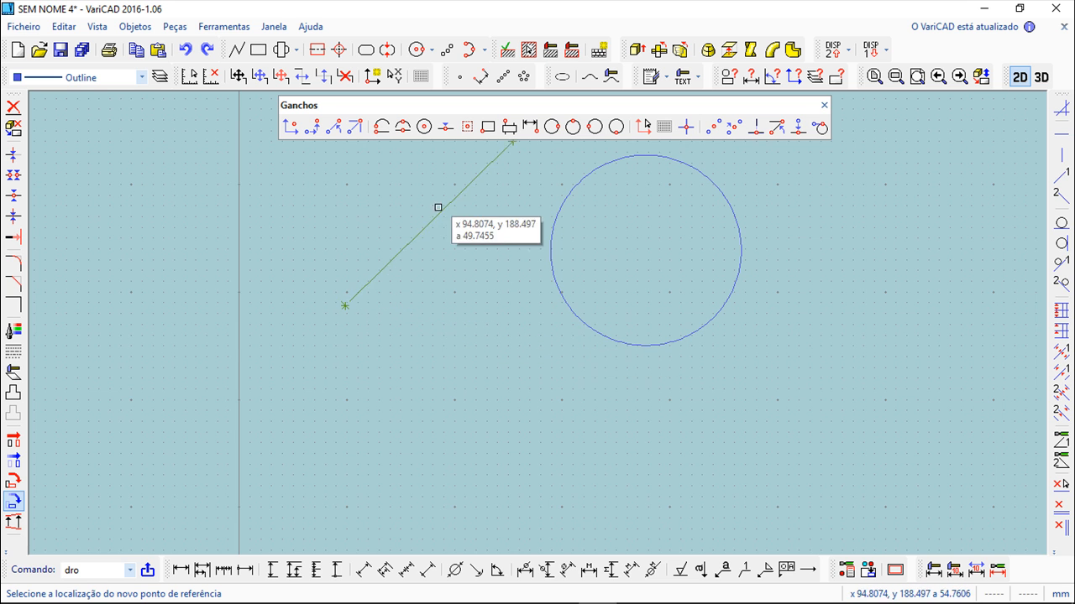
{"action": "left_click", "coordinate": [398, 434]}
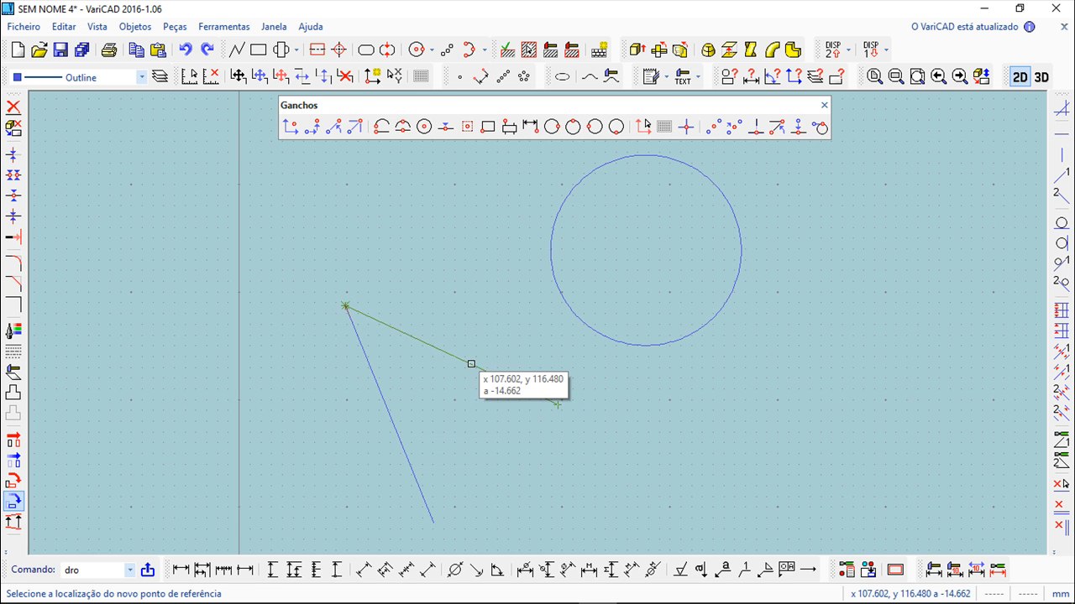
{"action": "key", "text": "Escape"}
Try to move and rotate the line, placing its upper endpoint at the circle's centre and directing its lower endpoint nearly horizontally right, erasing the original.
{"action": "left_click", "coordinate": [64, 26]}
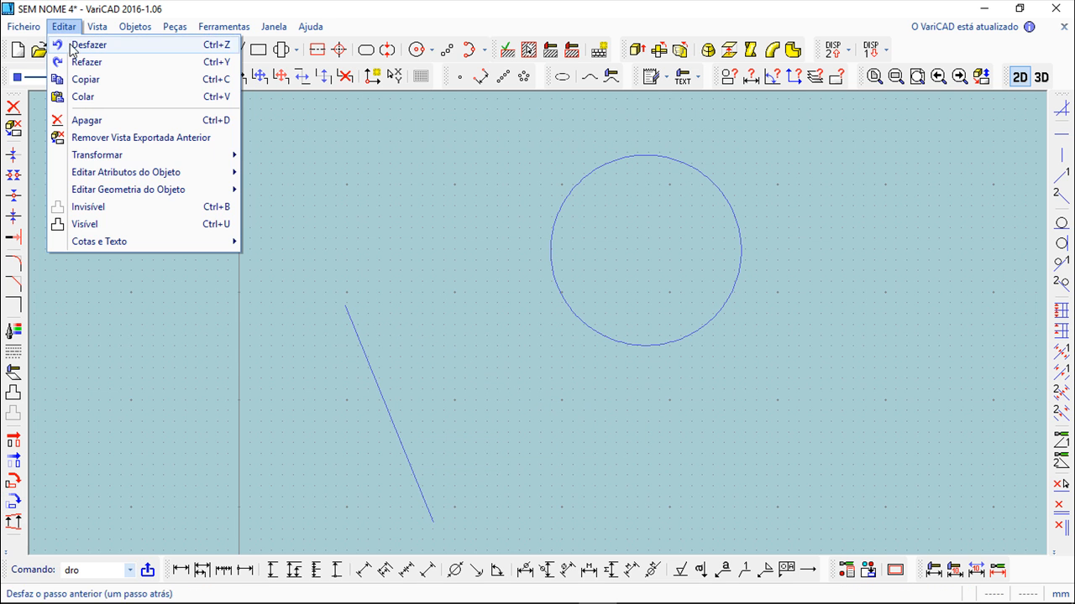
{"action": "mouse_move", "coordinate": [94, 160]}
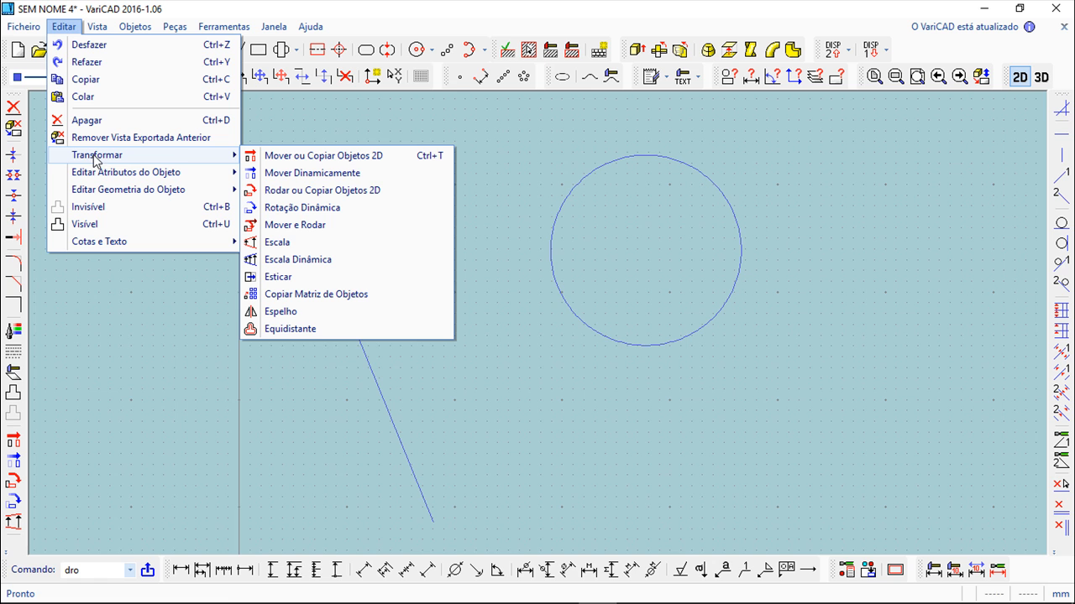
{"action": "left_click", "coordinate": [298, 226]}
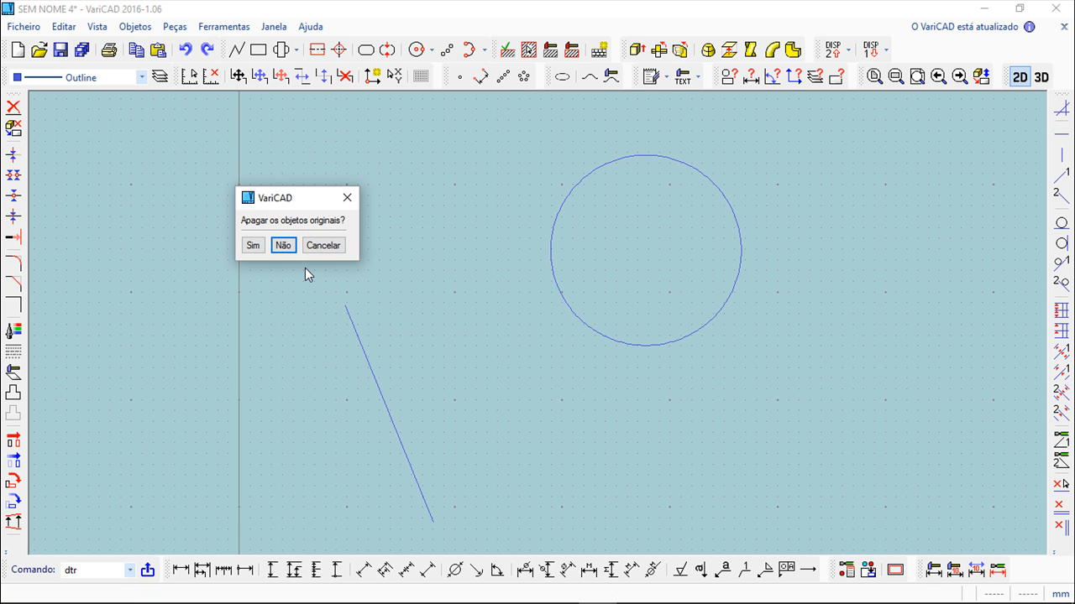
{"action": "left_click", "coordinate": [253, 245]}
{"action": "middle_click_drag", "start_coordinate": [398, 314], "coordinate": [403, 266]}
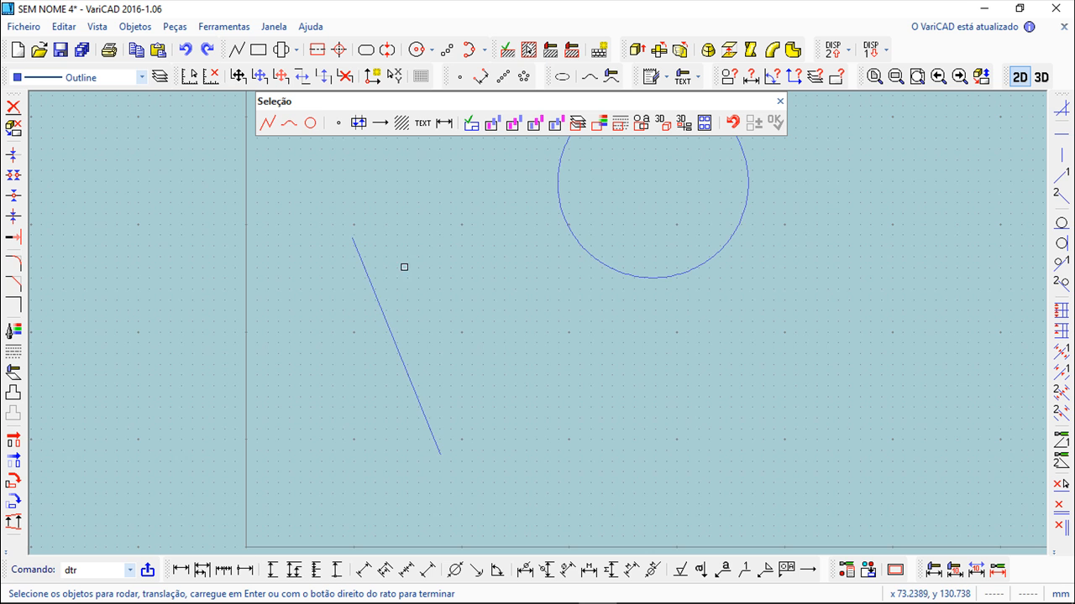
{"action": "left_click", "coordinate": [383, 302]}
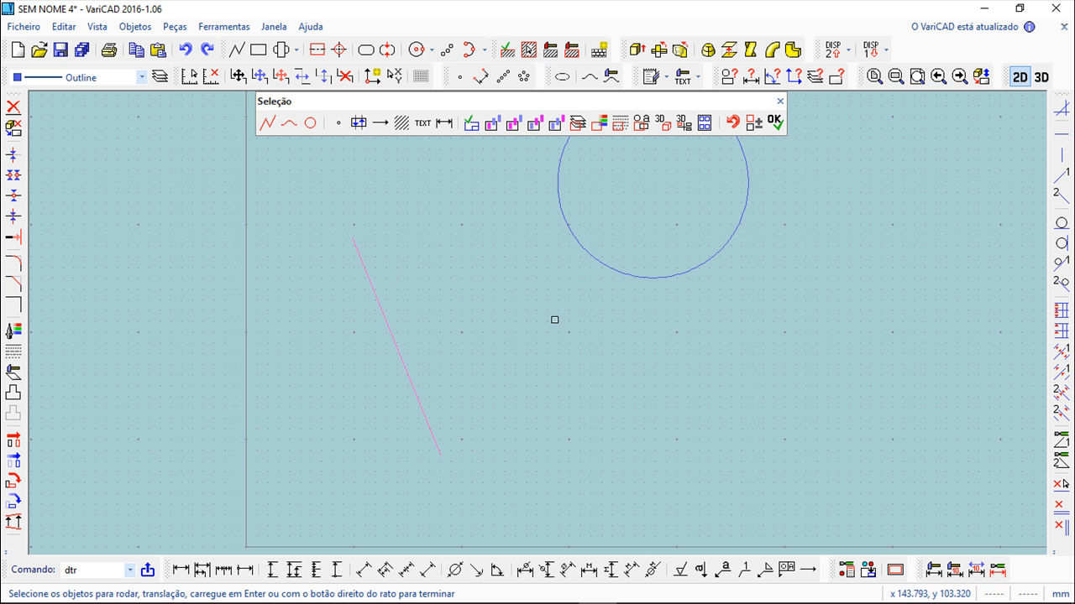
{"action": "key", "text": "Return"}
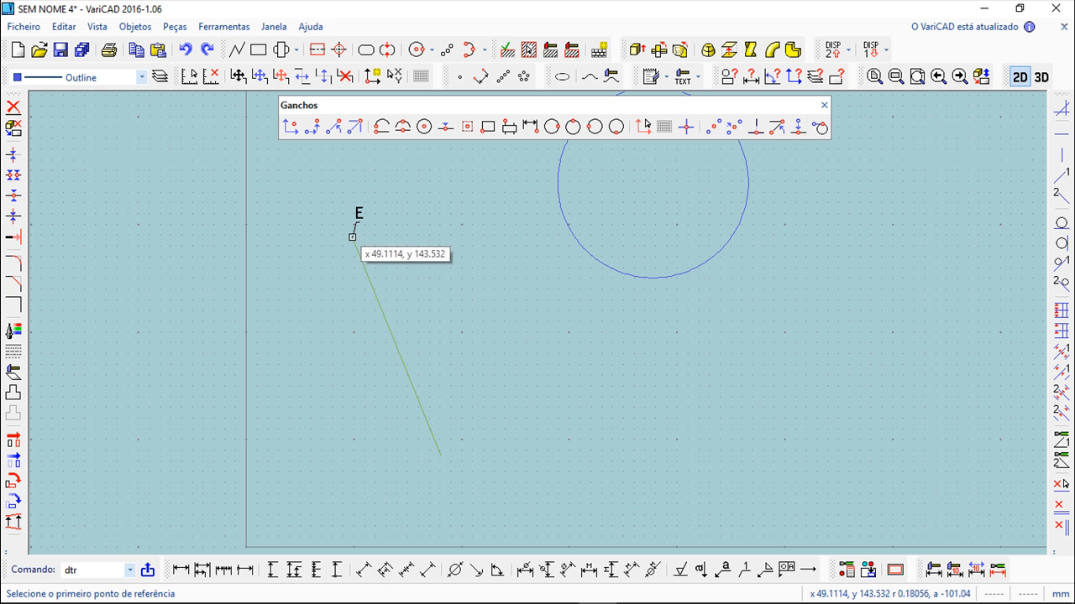
{"action": "left_click", "coordinate": [353, 239]}
{"action": "left_click", "coordinate": [440, 459]}
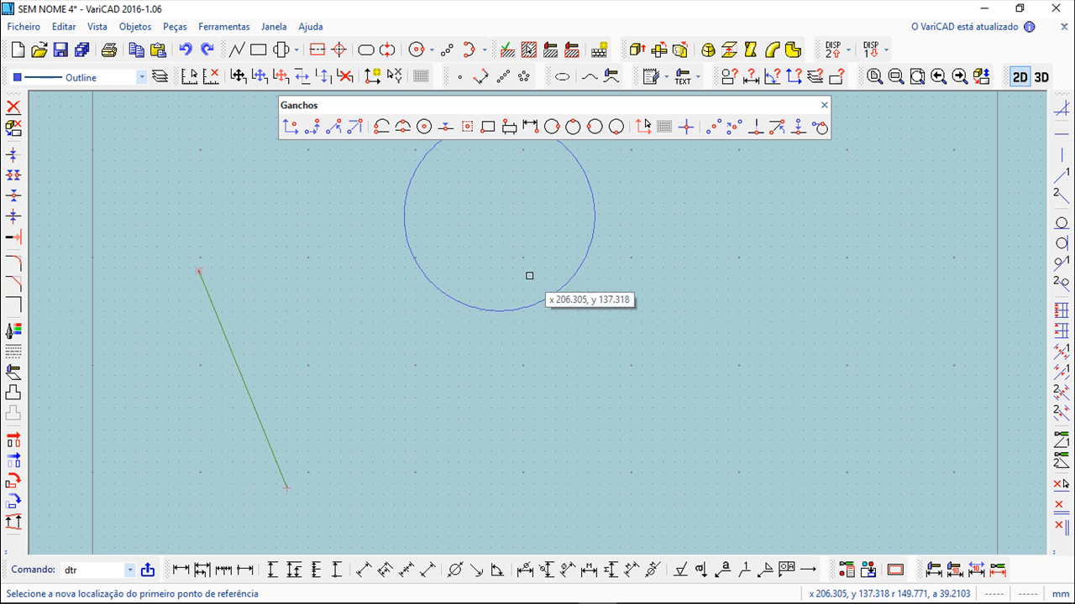
{"action": "left_click", "coordinate": [534, 215]}
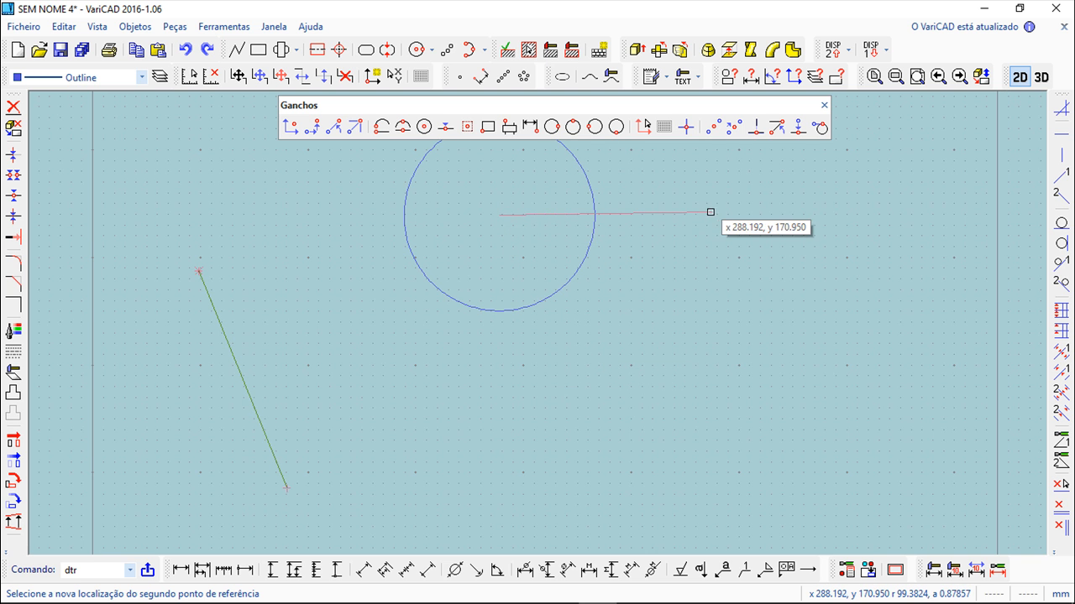
{"action": "left_click", "coordinate": [712, 211]}
{"action": "scroll", "coordinate": [705, 305], "scroll_direction": "down", "scroll_amount": 4}
{"action": "middle_click_drag", "start_coordinate": [682, 304], "coordinate": [664, 346]}
{"action": "key", "text": "Escape"}
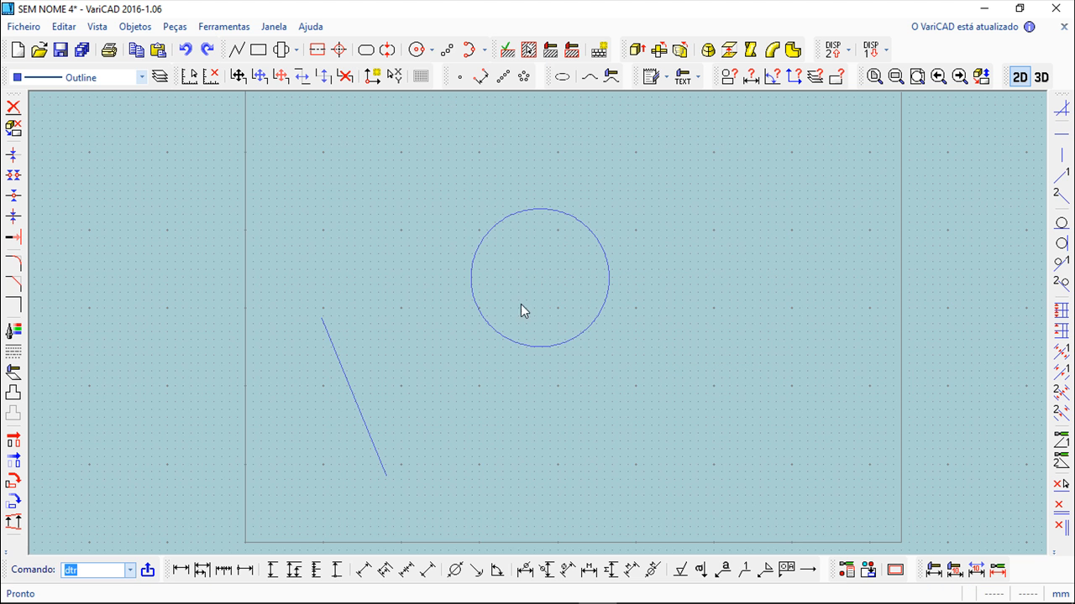
Scale the circle by 1.5 about its centre, using the move option instead of copying.
{"action": "scroll", "coordinate": [574, 334], "scroll_direction": "up", "scroll_amount": 2}
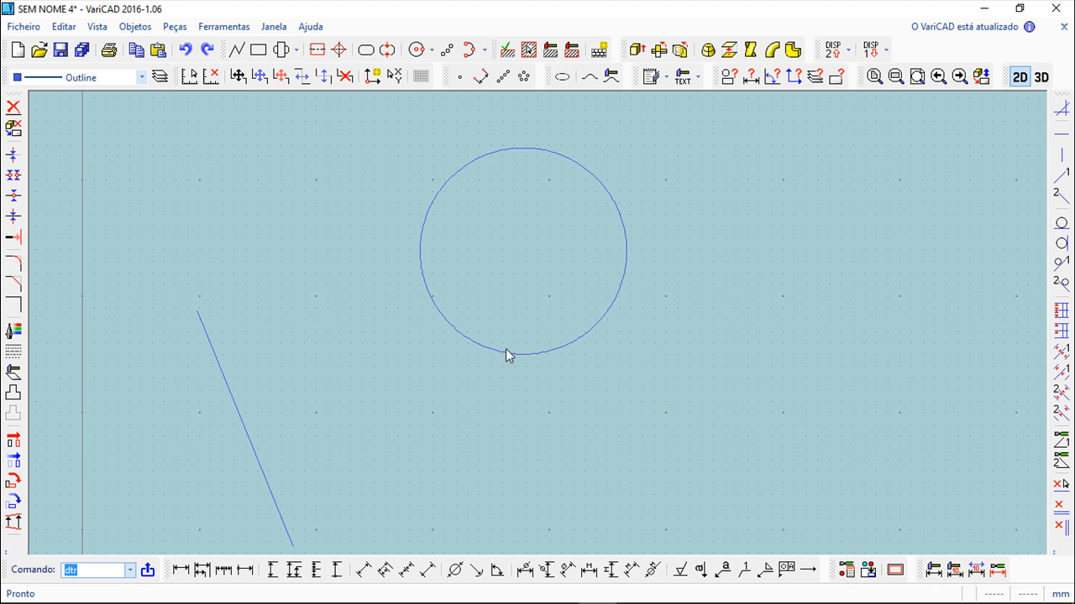
{"action": "middle_click_drag", "start_coordinate": [386, 339], "coordinate": [378, 333]}
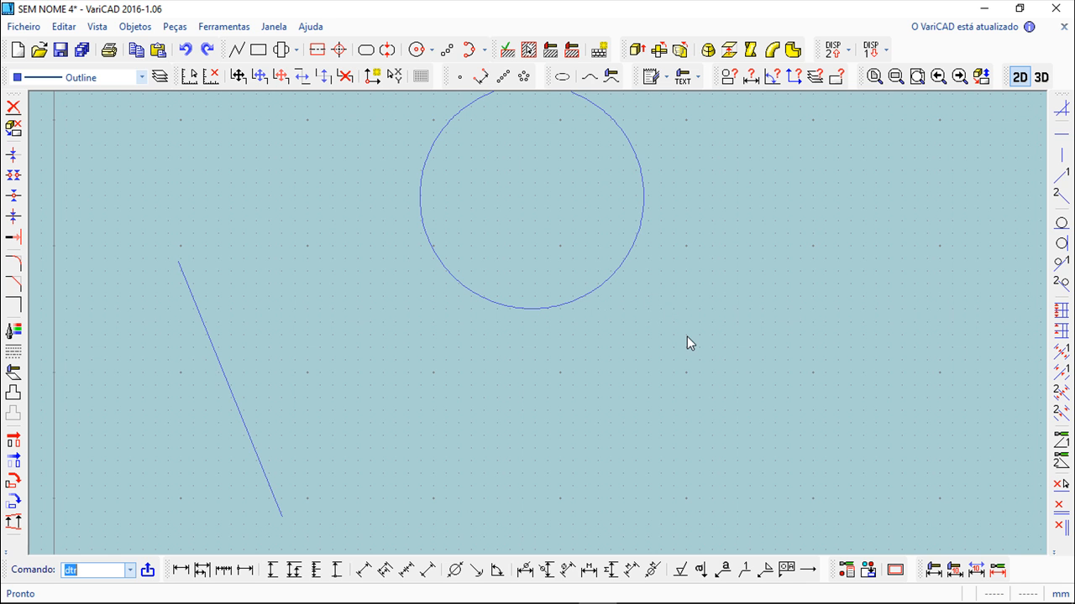
{"action": "middle_click_drag", "start_coordinate": [619, 334], "coordinate": [612, 362]}
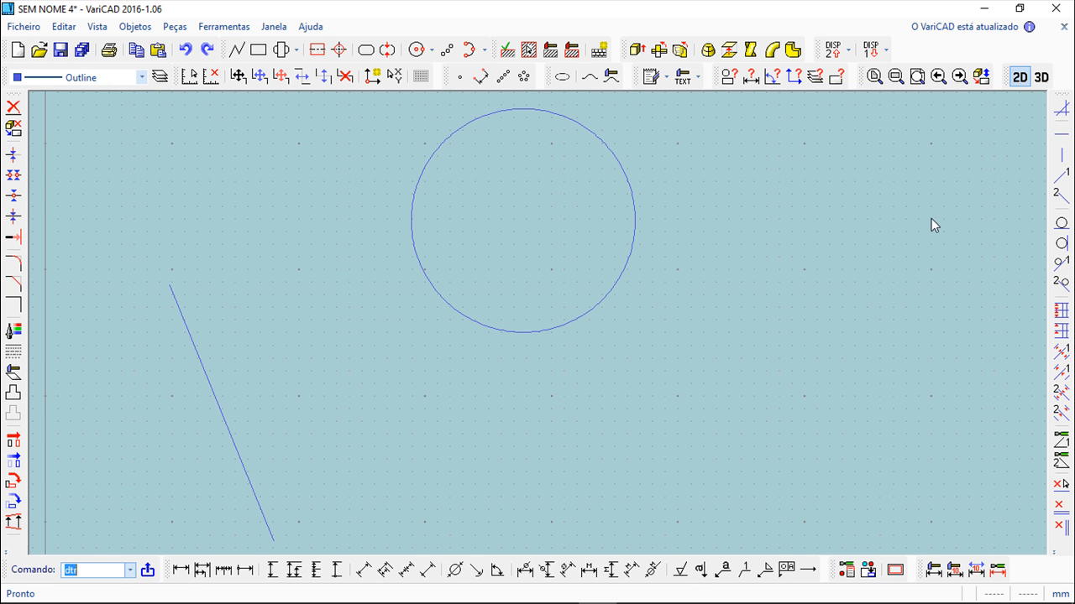
{"action": "left_click", "coordinate": [63, 26]}
{"action": "mouse_move", "coordinate": [94, 162]}
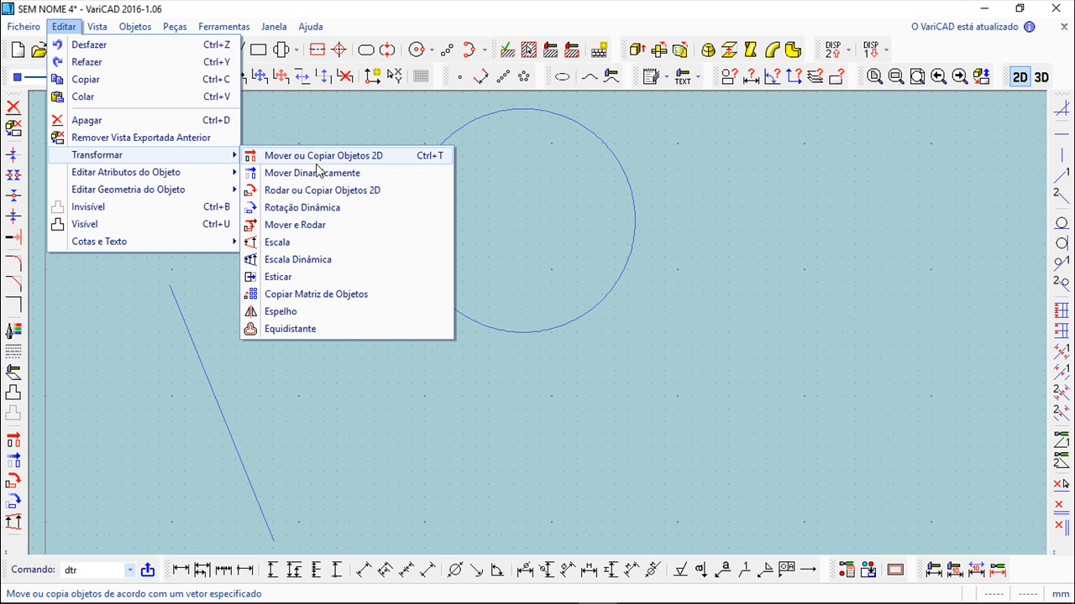
{"action": "left_click", "coordinate": [280, 244]}
{"action": "middle_click_drag", "start_coordinate": [532, 221], "coordinate": [568, 336]}
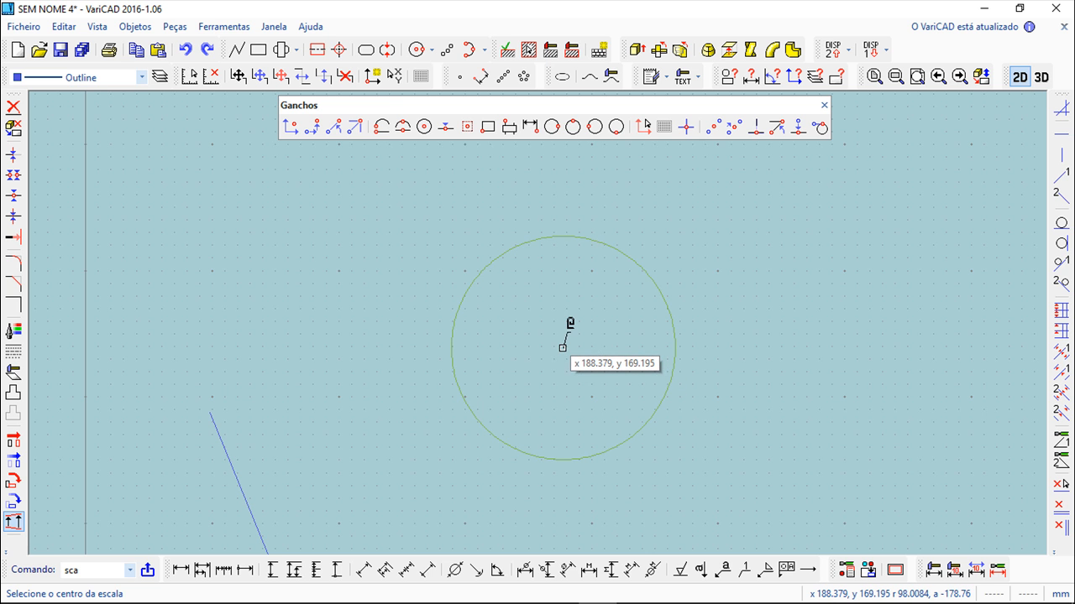
{"action": "left_click", "coordinate": [562, 348]}
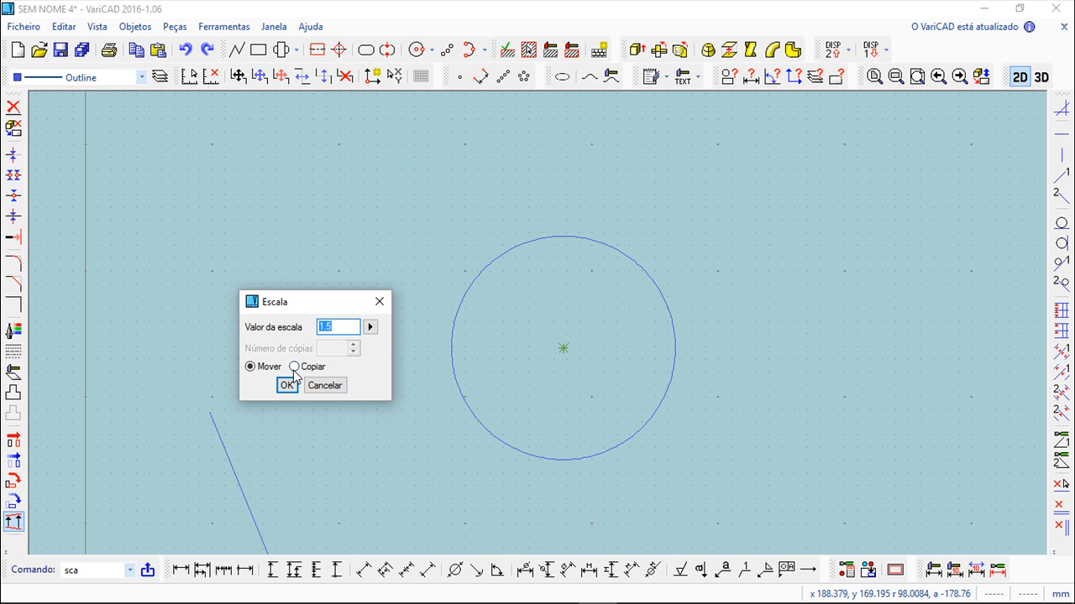
{"action": "left_click", "coordinate": [294, 367]}
{"action": "left_click", "coordinate": [251, 369]}
{"action": "left_click", "coordinate": [285, 386]}
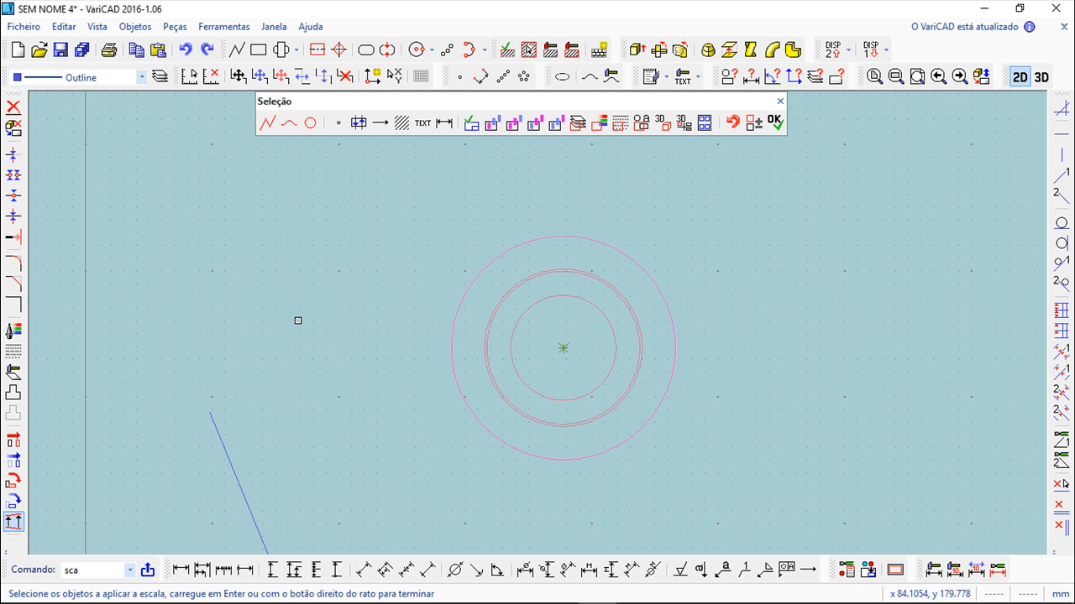
{"action": "left_click", "coordinate": [776, 124]}
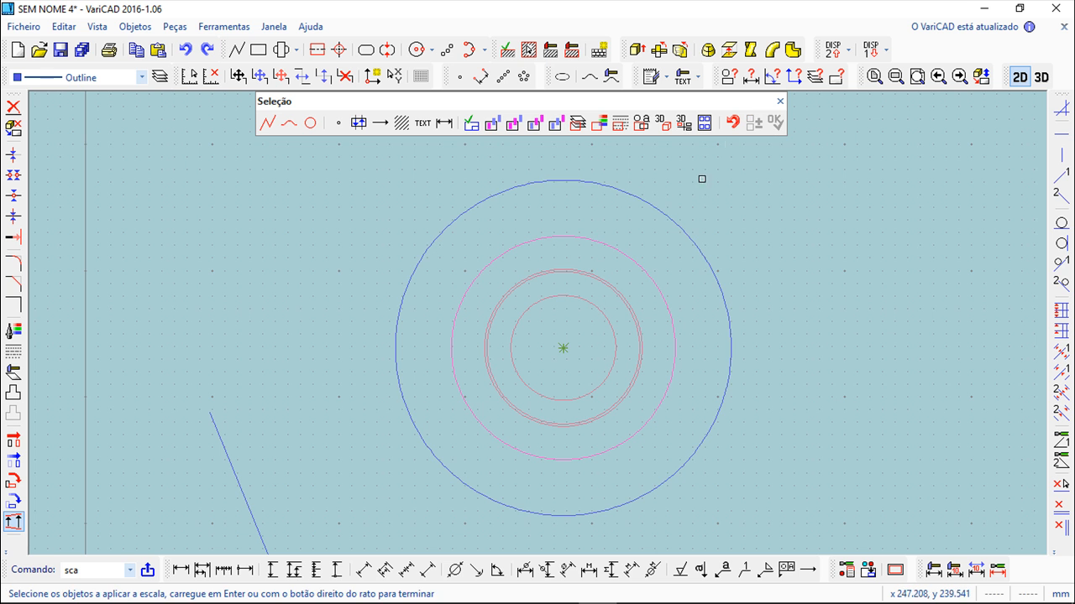
{"action": "right_click", "coordinate": [454, 318]}
{"action": "scroll", "coordinate": [286, 231], "scroll_direction": "up", "scroll_amount": 1}
{"action": "scroll", "coordinate": [288, 230], "scroll_direction": "down", "scroll_amount": 3}
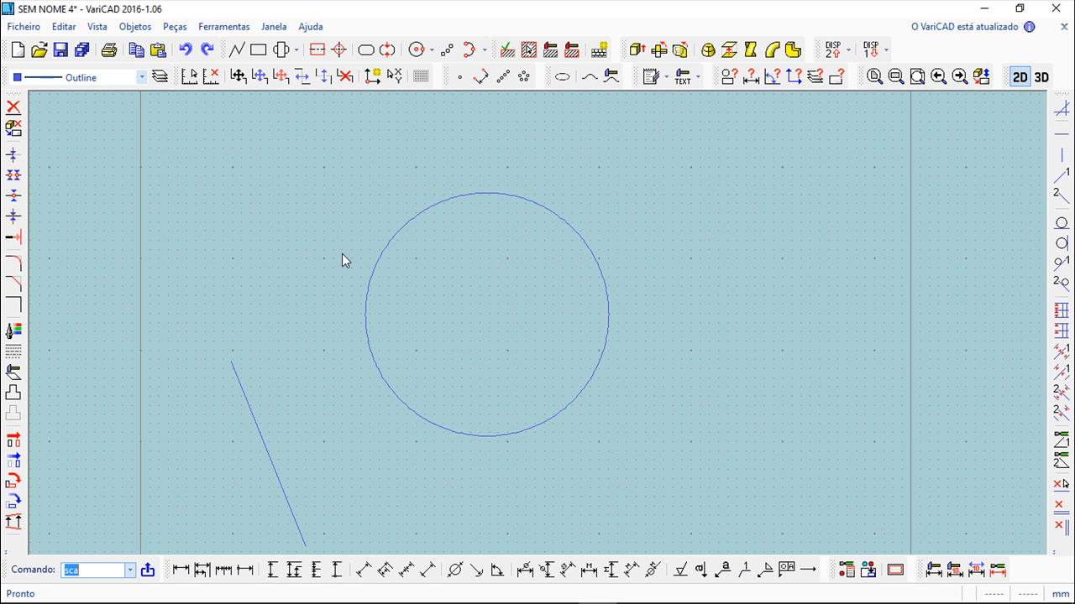
Dynamically scale the circle about its centre to about 1.5 times its size, erasing the original.
{"action": "left_click", "coordinate": [70, 28]}
{"action": "mouse_move", "coordinate": [110, 157]}
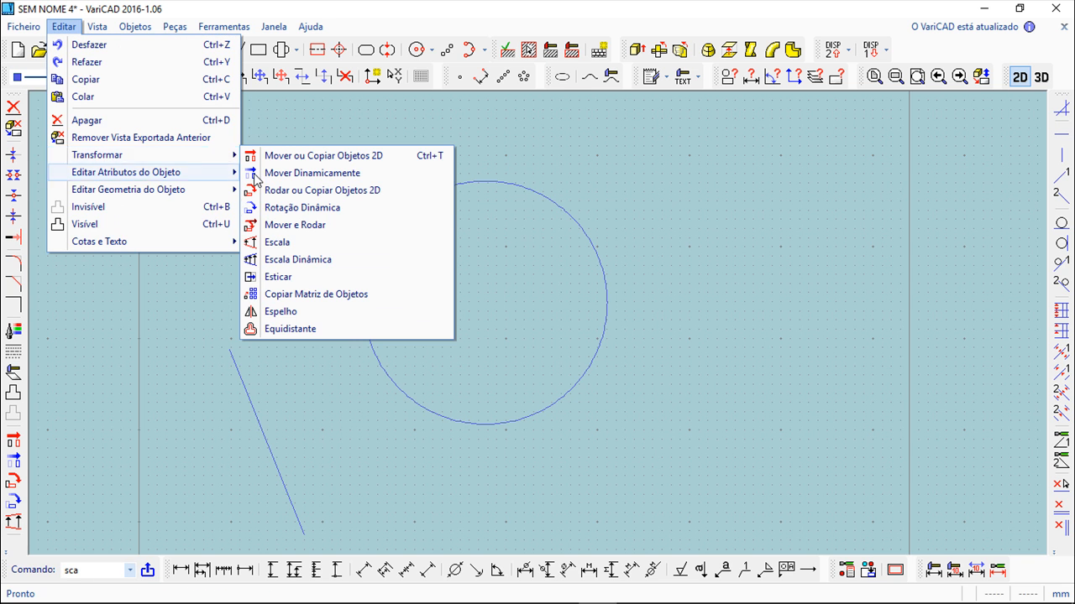
{"action": "left_click", "coordinate": [312, 260]}
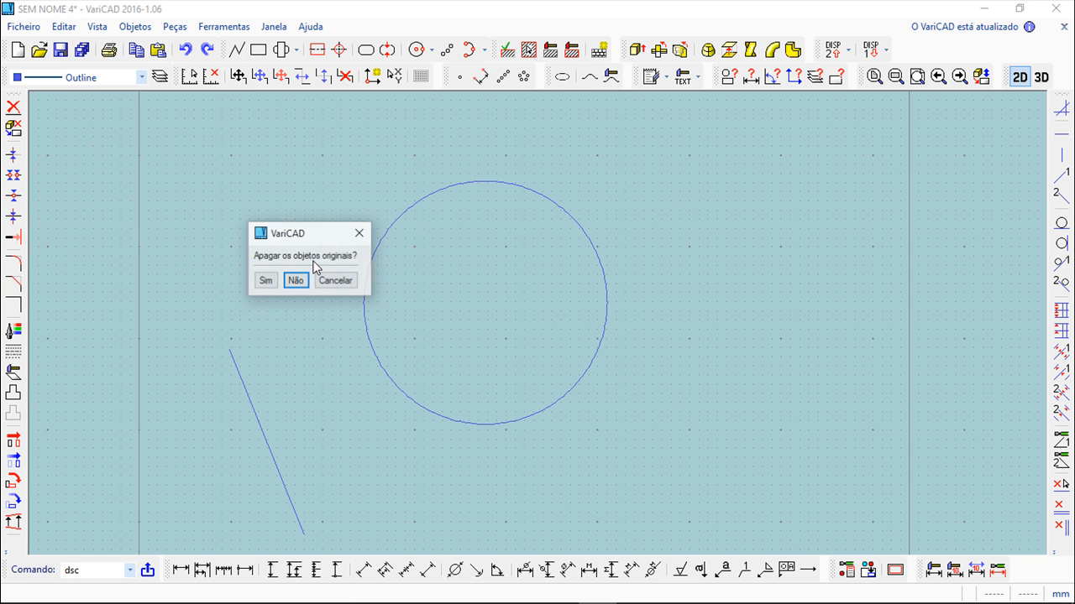
{"action": "left_click", "coordinate": [265, 281]}
{"action": "left_click", "coordinate": [593, 253]}
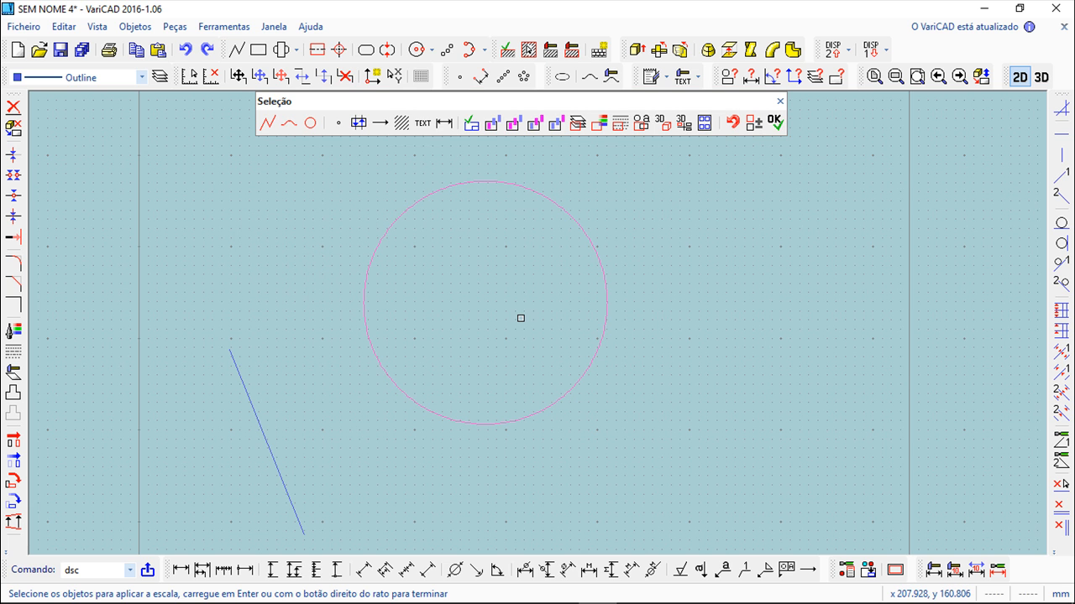
{"action": "key", "text": "Return"}
{"action": "left_click", "coordinate": [487, 298]}
{"action": "left_click", "coordinate": [533, 298]}
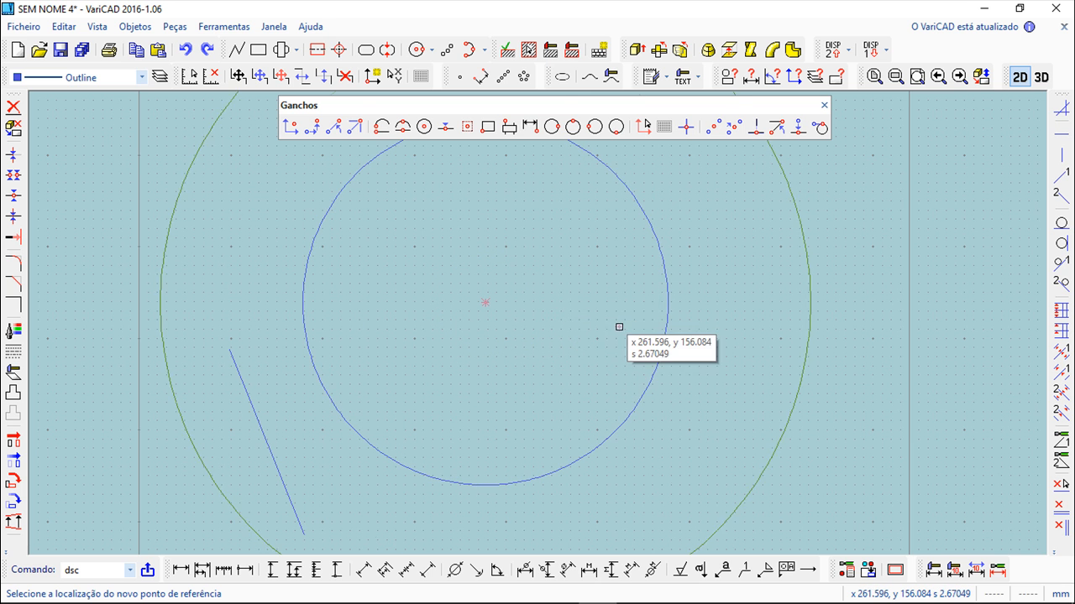
{"action": "key", "text": "Escape"}
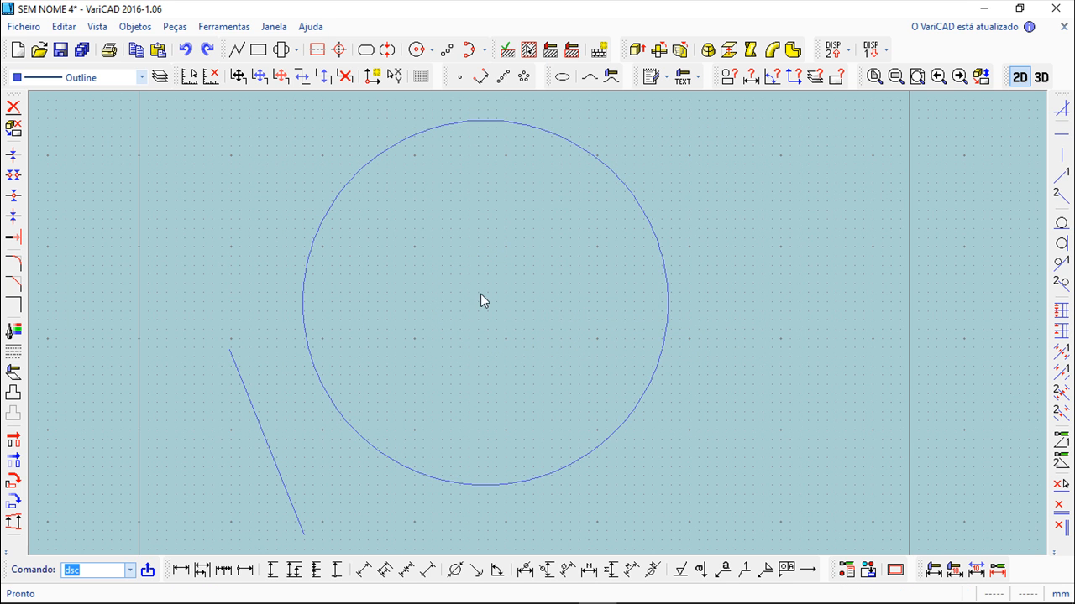
{"action": "left_click", "coordinate": [64, 26]}
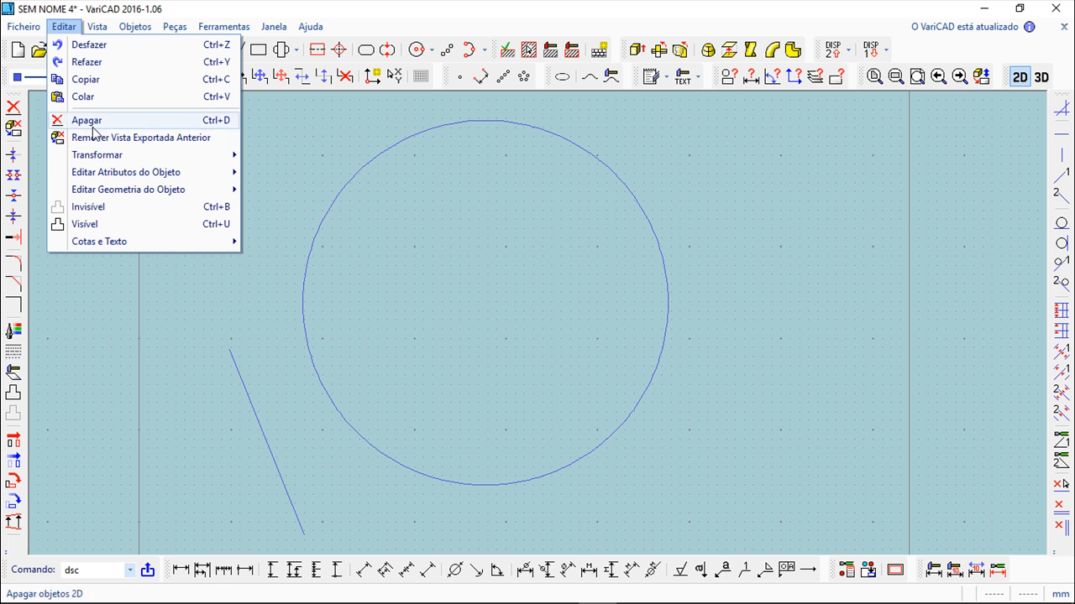
{"action": "mouse_move", "coordinate": [97, 160]}
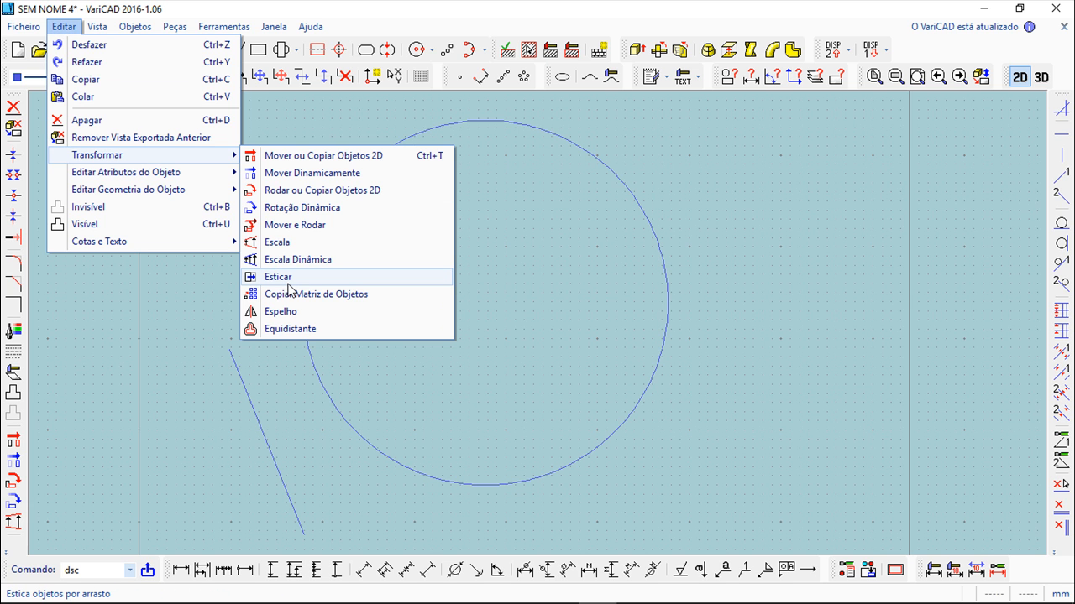
{"action": "key", "text": "Escape"}
{"action": "key", "text": "Escape"}
Erase the circle and the line, and draw a horizontal rectangle in their place.
{"action": "left_click", "coordinate": [13, 106]}
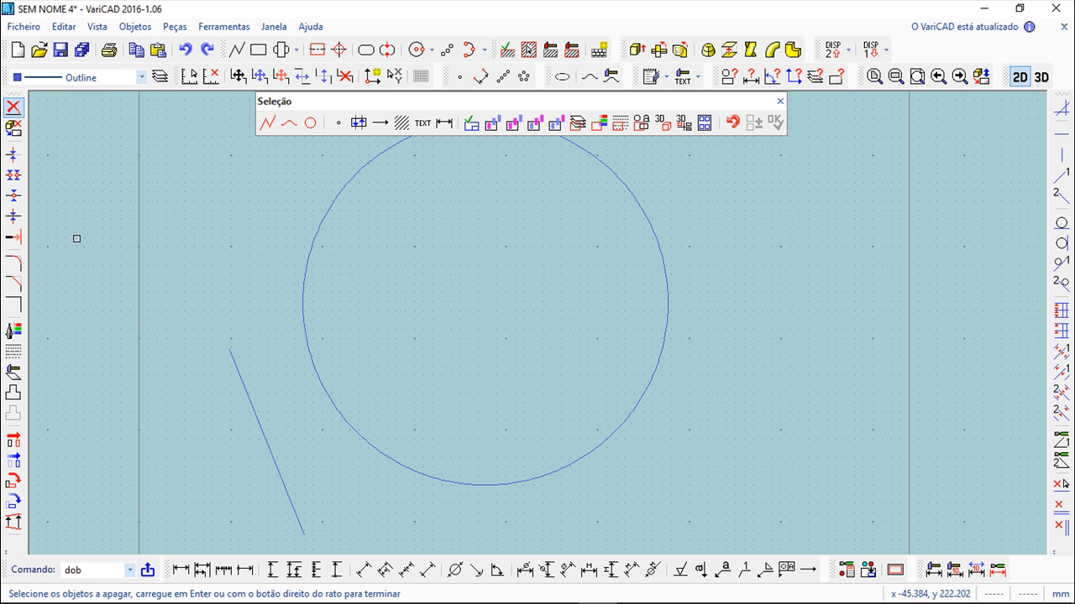
{"action": "right_click", "coordinate": [285, 335]}
{"action": "left_click", "coordinate": [263, 54]}
{"action": "left_click", "coordinate": [317, 254]}
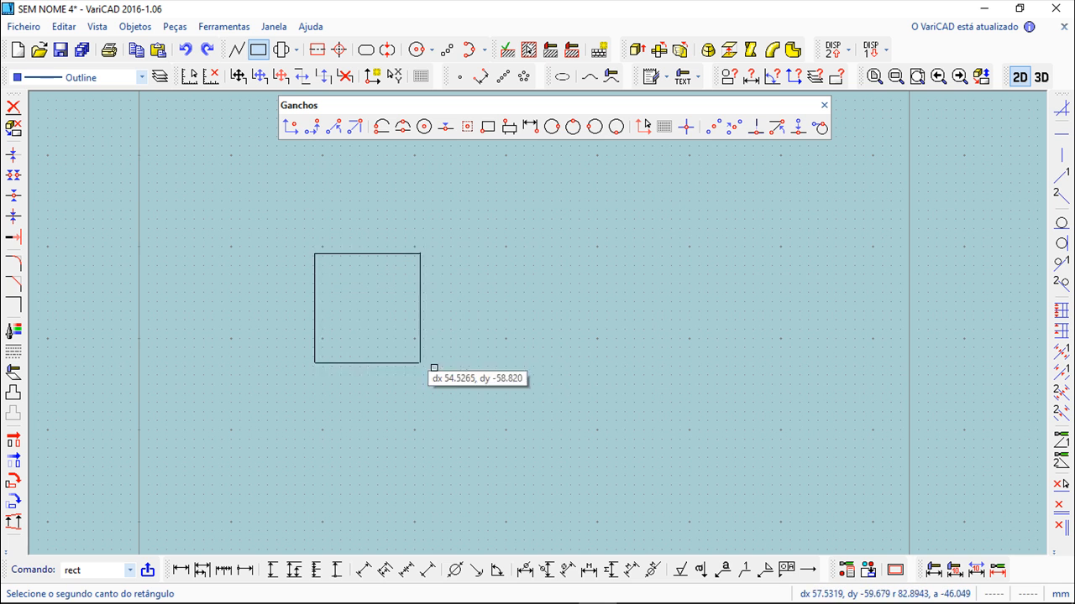
{"action": "left_click", "coordinate": [534, 367]}
{"action": "key", "text": "Escape"}
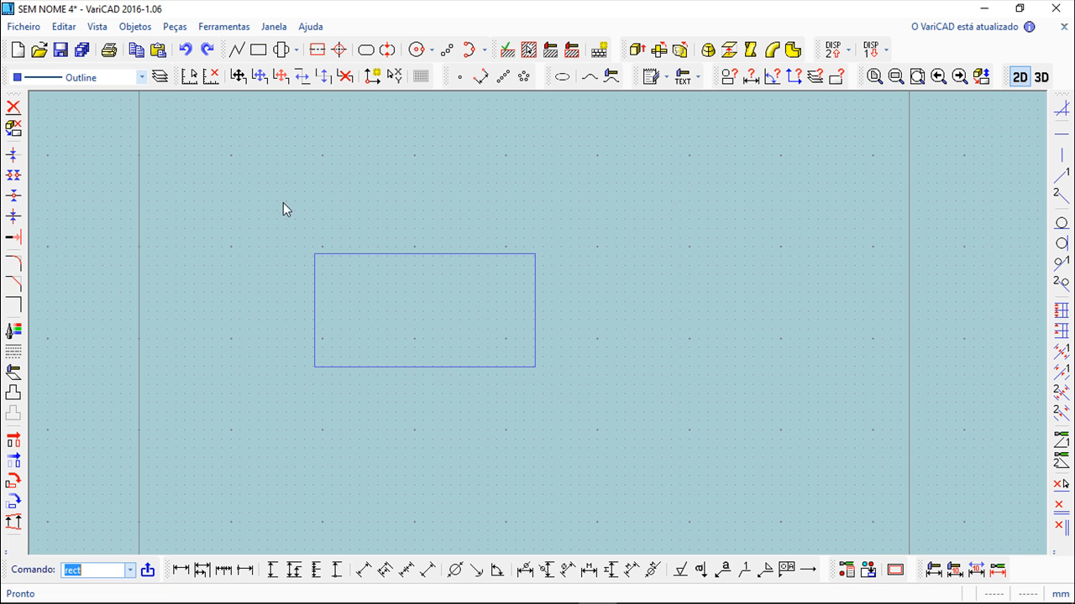
Stretch the rectangle's right end about 82 mm horizontally to the right, using the midpoint of its right side as the reference point.
{"action": "left_click", "coordinate": [62, 28]}
{"action": "mouse_move", "coordinate": [107, 159]}
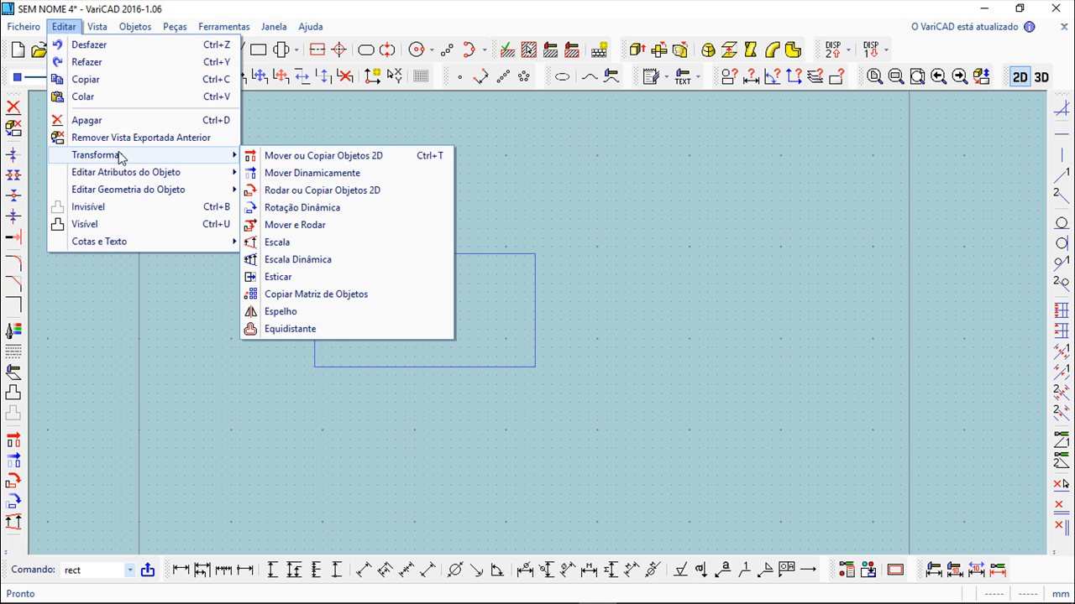
{"action": "left_click", "coordinate": [332, 278]}
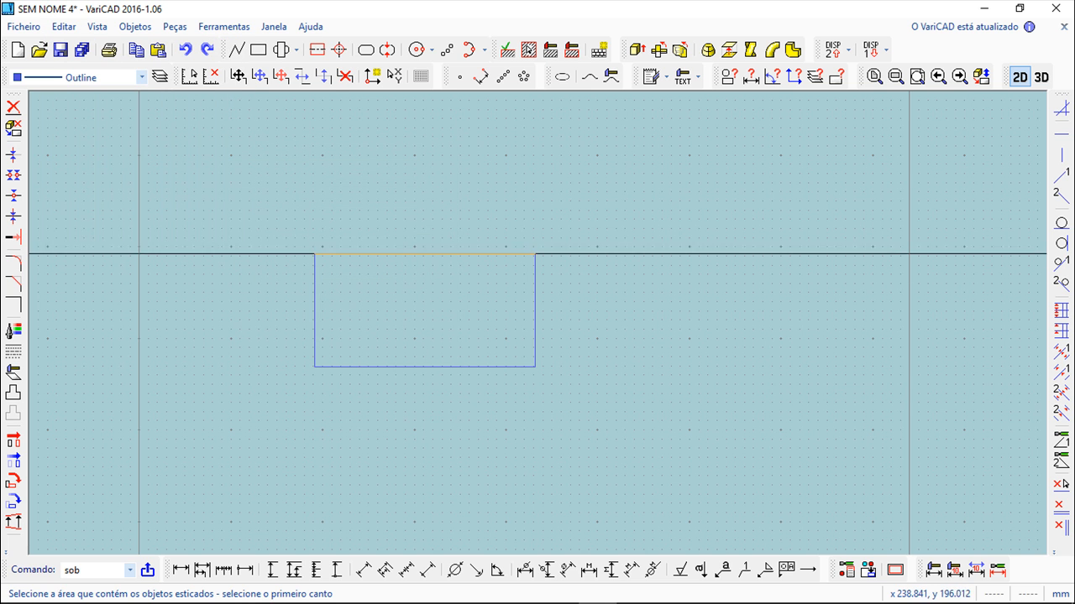
{"action": "left_click", "coordinate": [587, 220]}
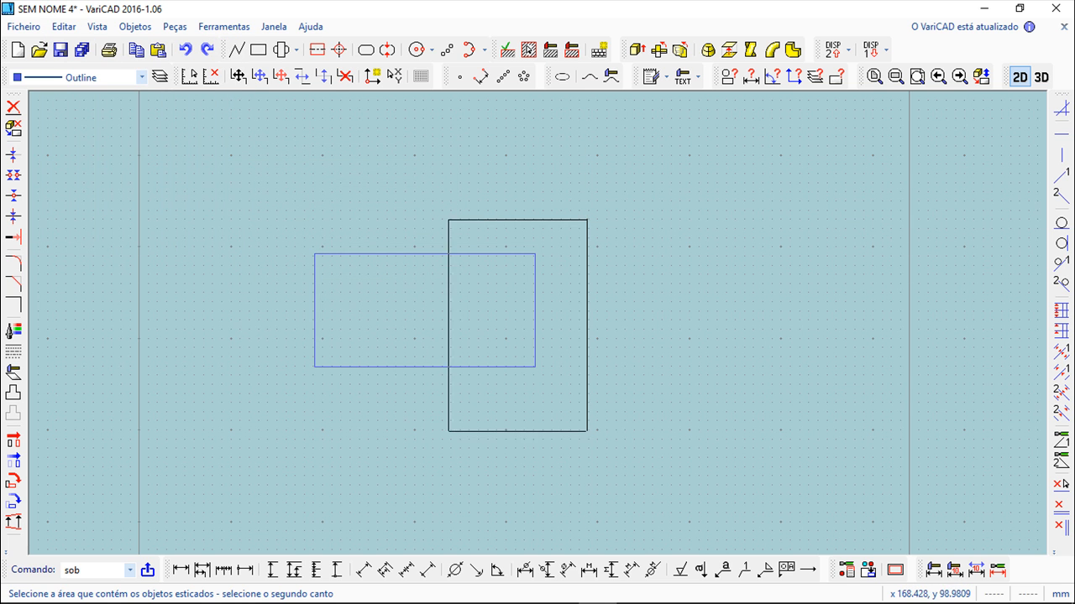
{"action": "left_click", "coordinate": [448, 432]}
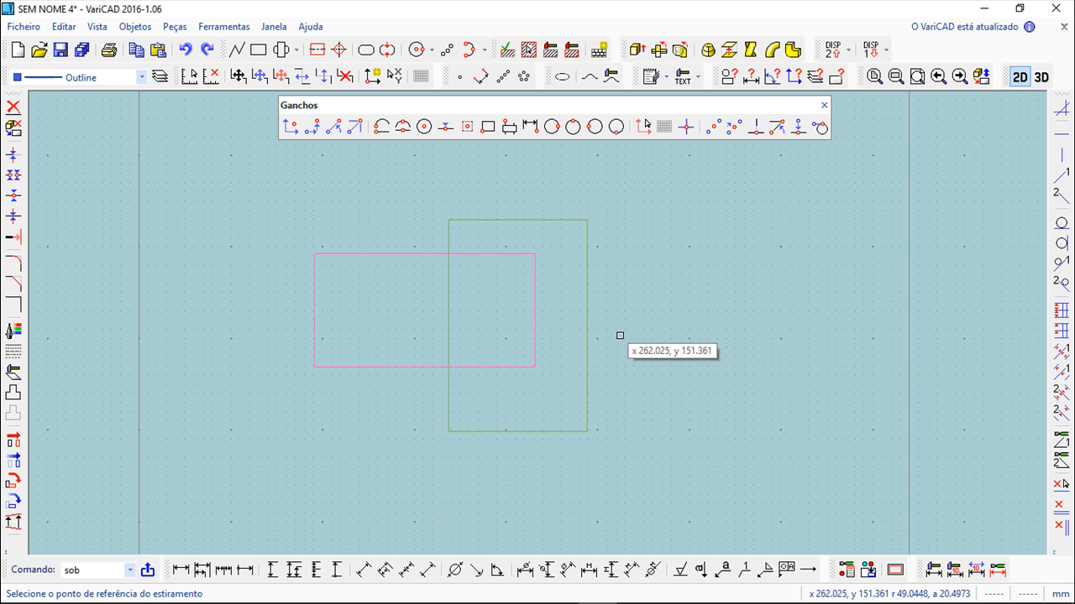
{"action": "left_click", "coordinate": [535, 311]}
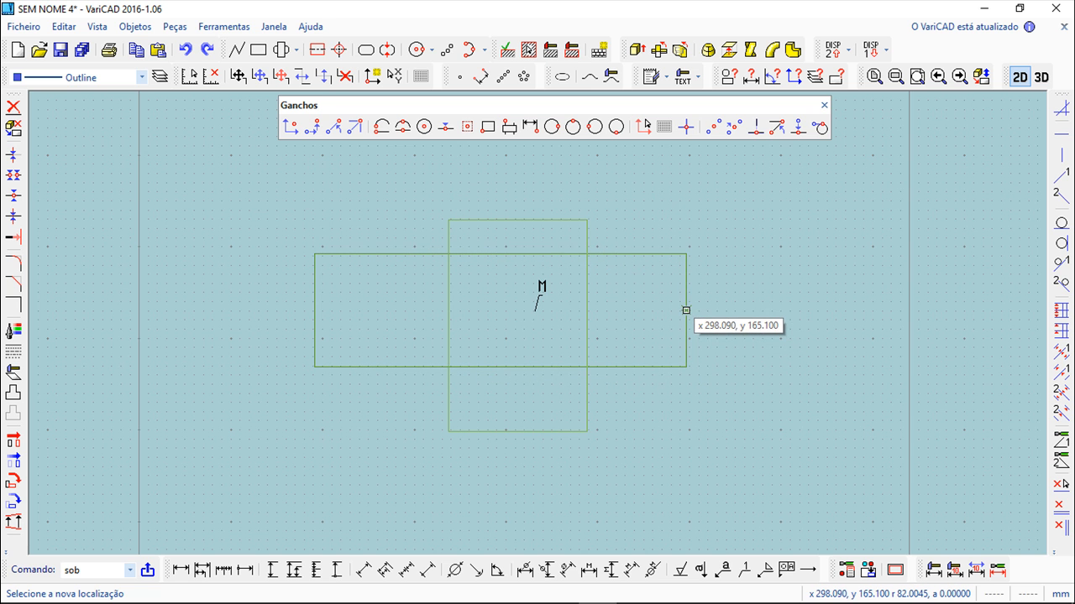
{"action": "left_click", "coordinate": [686, 310]}
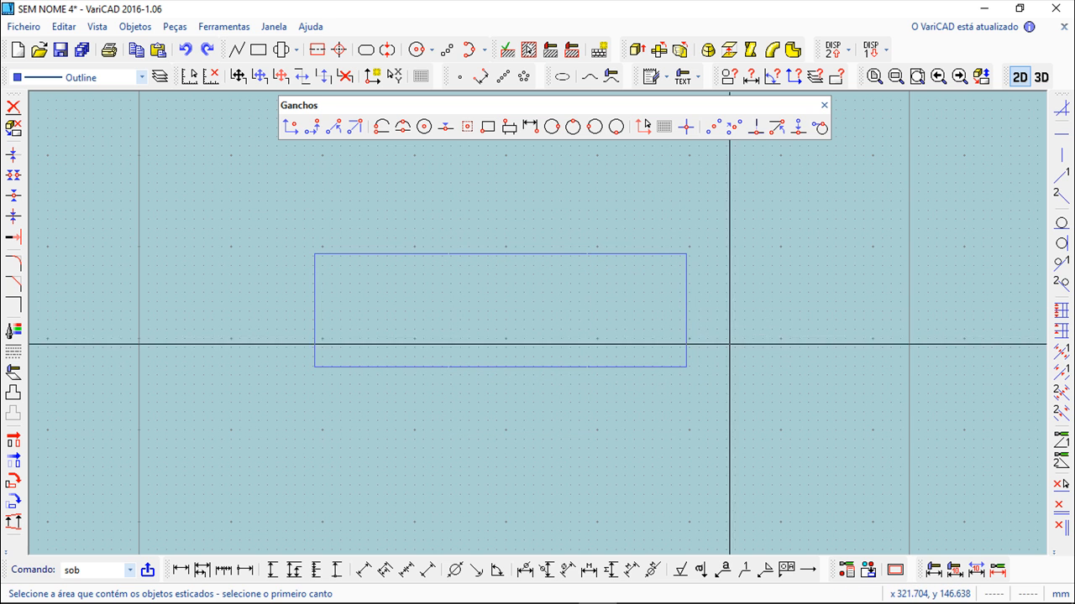
{"action": "left_click", "coordinate": [823, 105]}
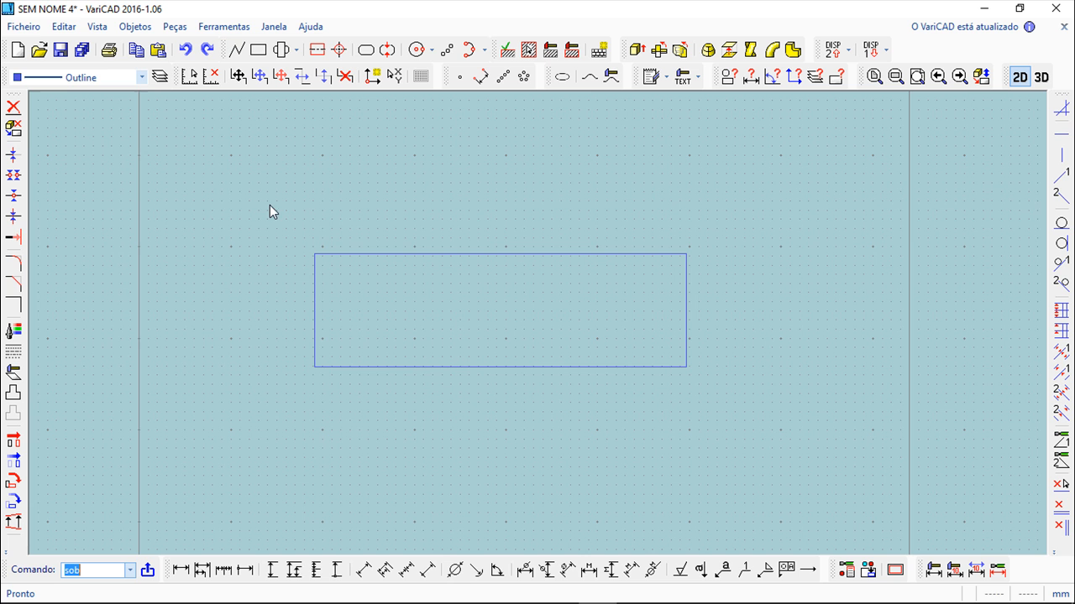
Define an array copy from the rectangle's lower-left corner, with rows about 431 mm to the right and columns about 435 mm at 115.5°.
{"action": "left_click", "coordinate": [64, 26]}
{"action": "mouse_move", "coordinate": [96, 161]}
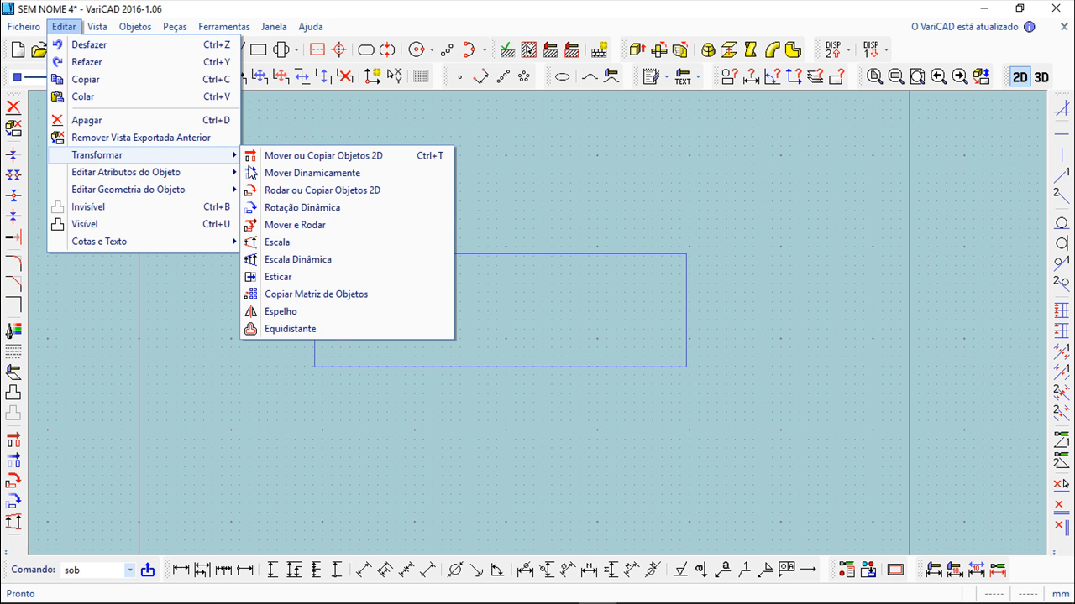
{"action": "left_click", "coordinate": [327, 294]}
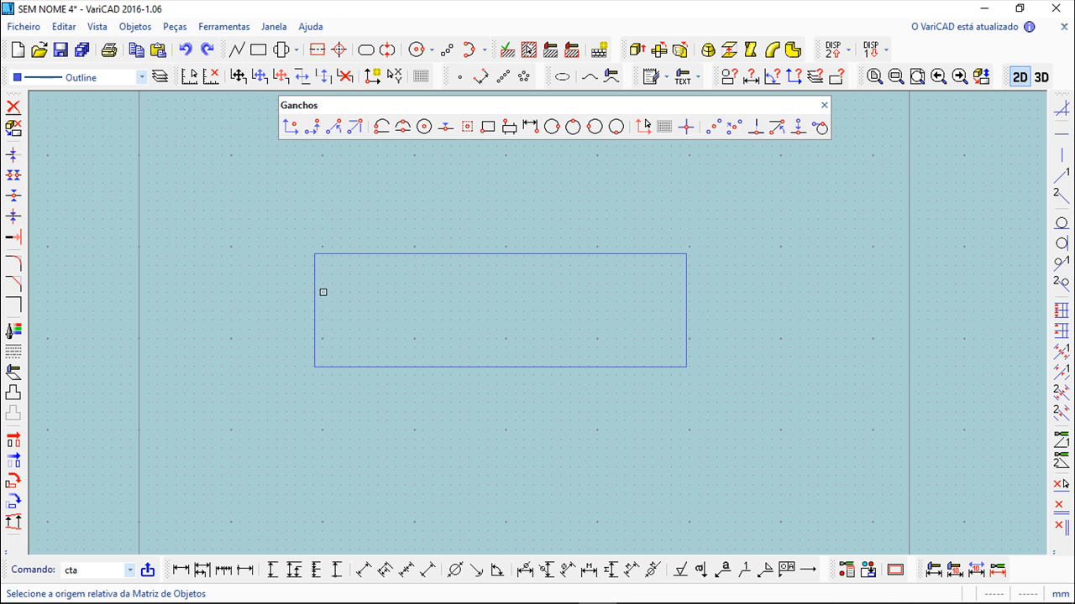
{"action": "scroll", "coordinate": [410, 324], "scroll_direction": "down", "scroll_amount": 5}
{"action": "scroll", "coordinate": [412, 323], "scroll_direction": "down", "scroll_amount": 2}
{"action": "middle_click_drag", "start_coordinate": [405, 330], "coordinate": [359, 404]}
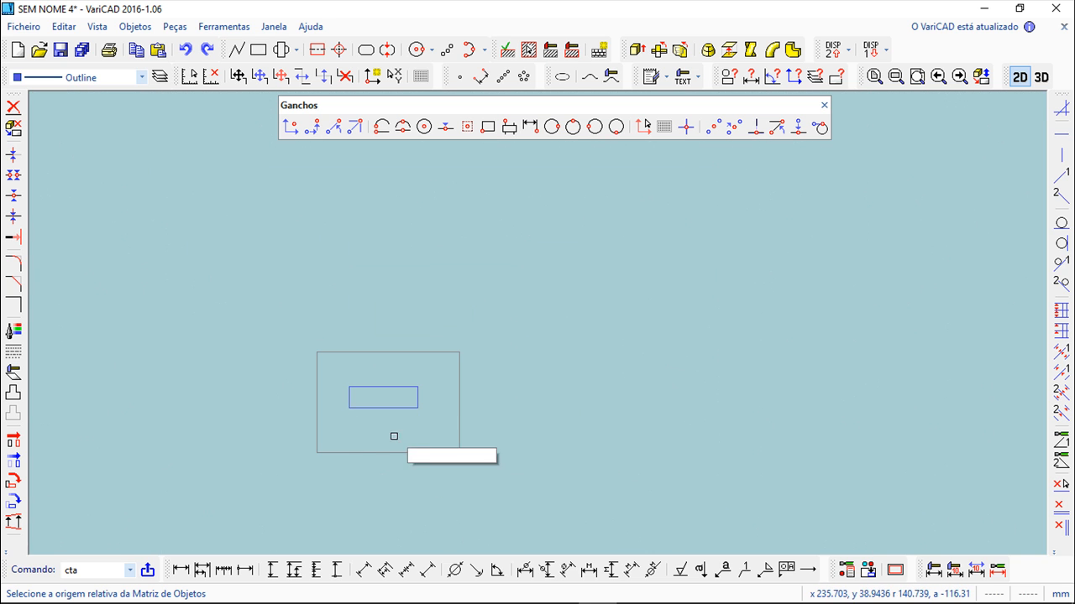
{"action": "left_click", "coordinate": [350, 406]}
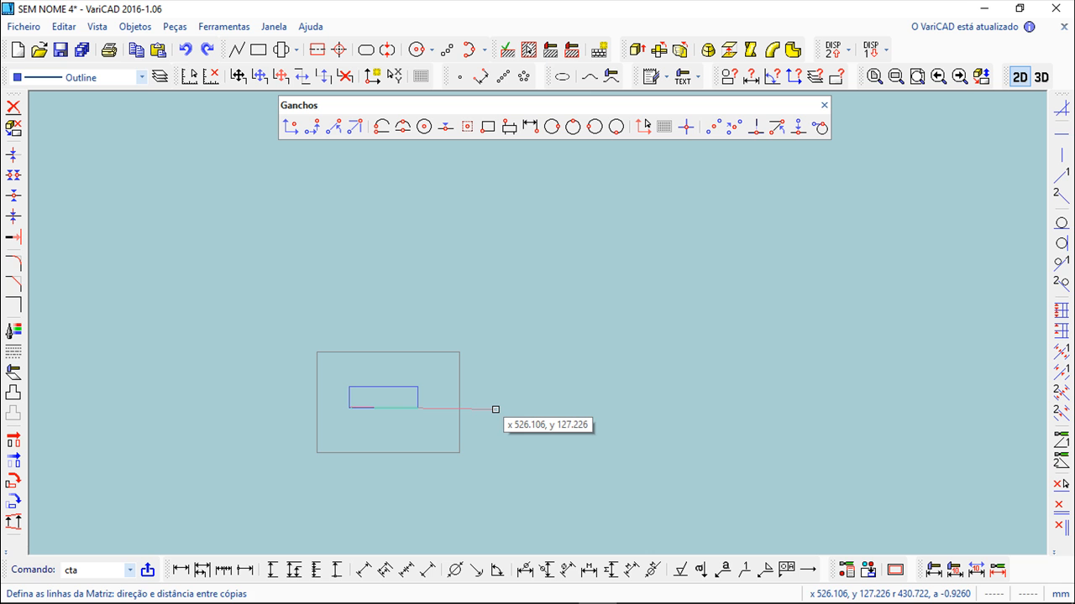
{"action": "left_click", "coordinate": [496, 410]}
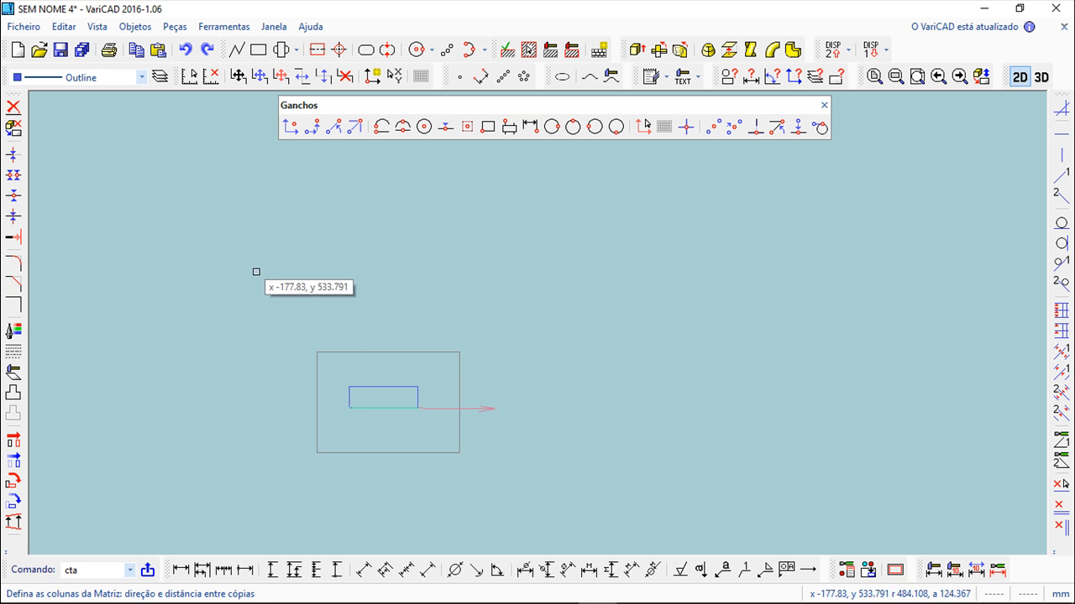
{"action": "left_click", "coordinate": [288, 281]}
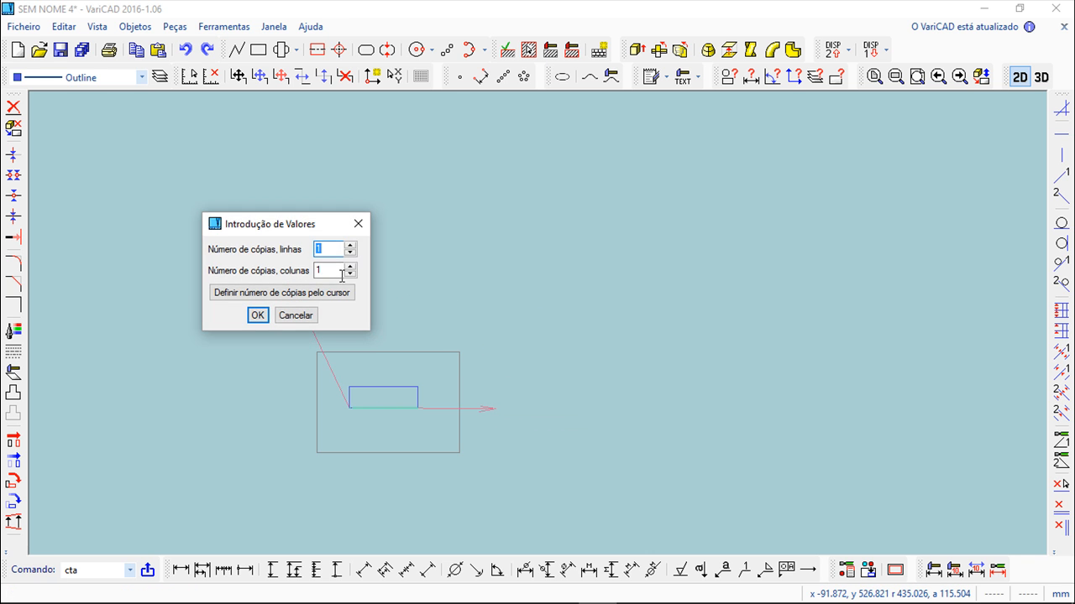
Array the rectangle along the defined directions, making three per row direction and five per column direction, including the original.
{"action": "left_click", "coordinate": [329, 271]}
{"action": "left_click", "coordinate": [257, 316]}
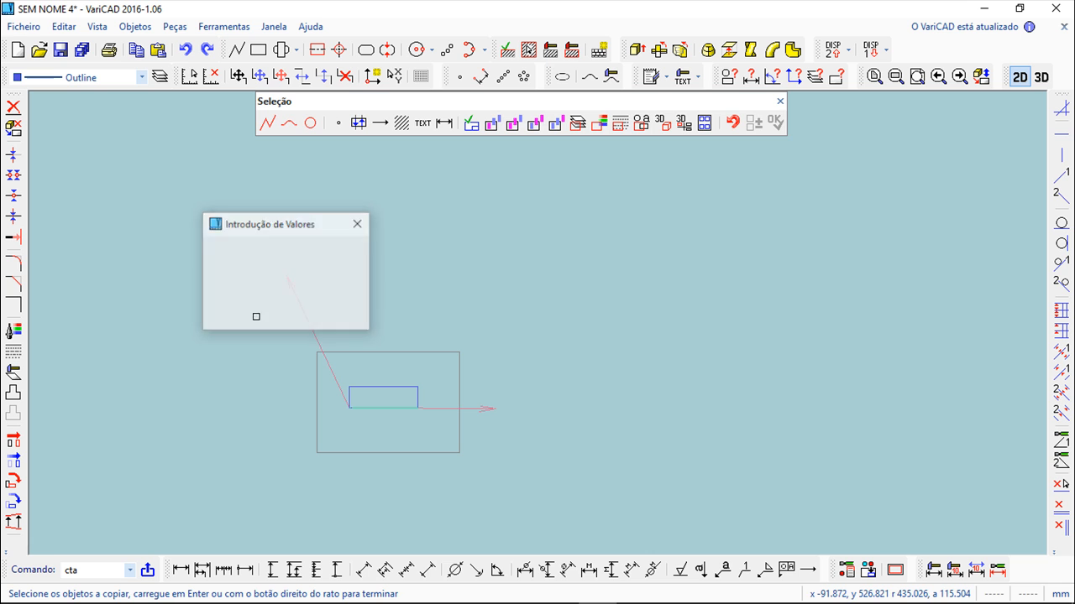
{"action": "right_click", "coordinate": [386, 361]}
{"action": "scroll", "coordinate": [418, 355], "scroll_direction": "down", "scroll_amount": 6}
{"action": "scroll", "coordinate": [418, 355], "scroll_direction": "down", "scroll_amount": 1}
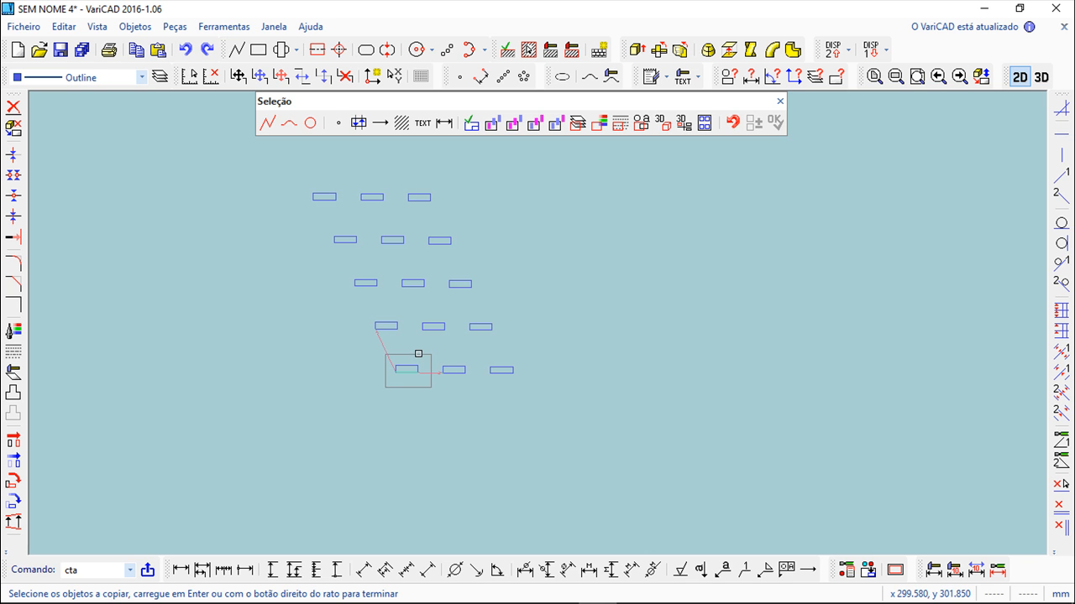
{"action": "key", "text": "Escape"}
Erase all the arrayed rectangle copies, keeping only the original inside the sheet frame.
{"action": "left_click", "coordinate": [12, 106]}
{"action": "left_click", "coordinate": [276, 178]}
{"action": "left_click", "coordinate": [518, 336]}
{"action": "left_click", "coordinate": [576, 412]}
{"action": "left_click", "coordinate": [437, 349]}
{"action": "key", "text": "Return"}
{"action": "left_click", "coordinate": [875, 76]}
{"action": "scroll", "coordinate": [504, 284], "scroll_direction": "up", "scroll_amount": 6}
{"action": "middle_click_drag", "start_coordinate": [503, 309], "coordinate": [467, 217]}
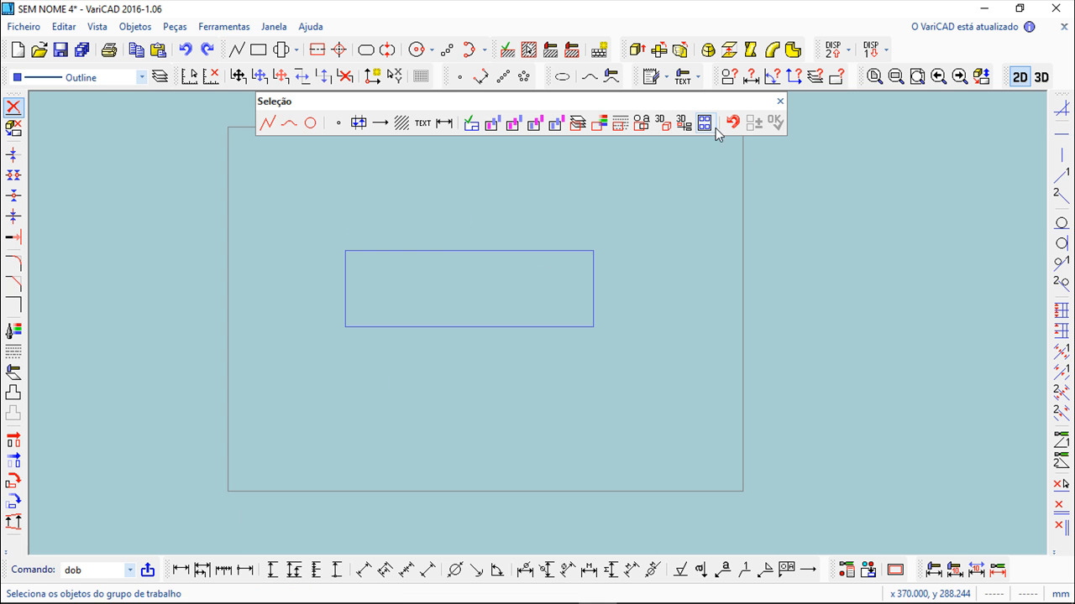
{"action": "left_click", "coordinate": [779, 101]}
Draw a diagonal line rising to the right, below the rectangle and ending just past its lower-right corner.
{"action": "scroll", "coordinate": [485, 316], "scroll_direction": "up", "scroll_amount": 1}
{"action": "scroll", "coordinate": [469, 324], "scroll_direction": "up", "scroll_amount": 1}
{"action": "middle_click_drag", "start_coordinate": [471, 329], "coordinate": [466, 338]}
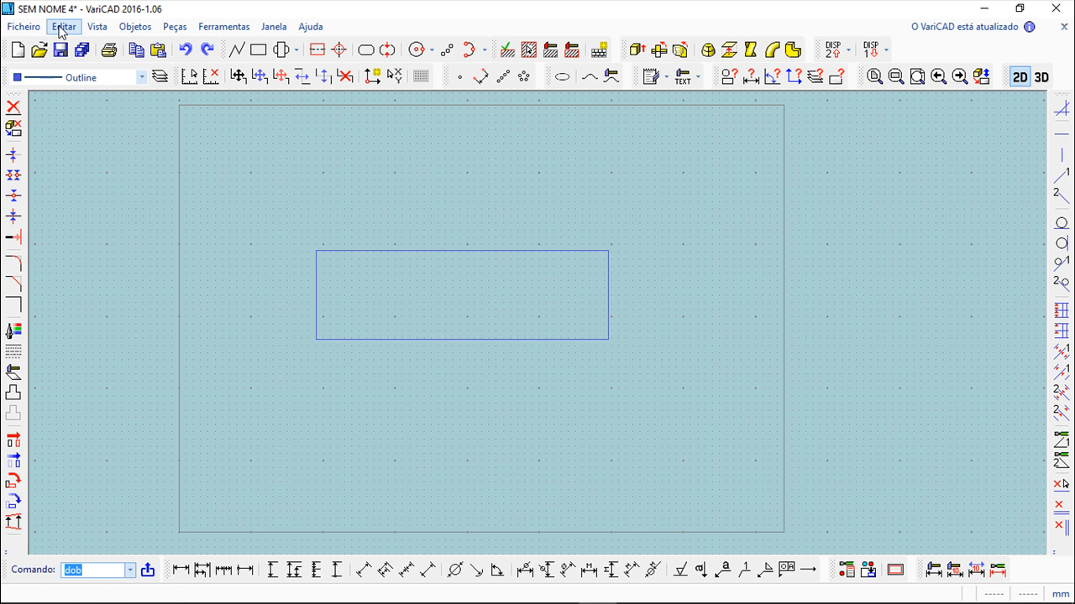
{"action": "left_click", "coordinate": [236, 50]}
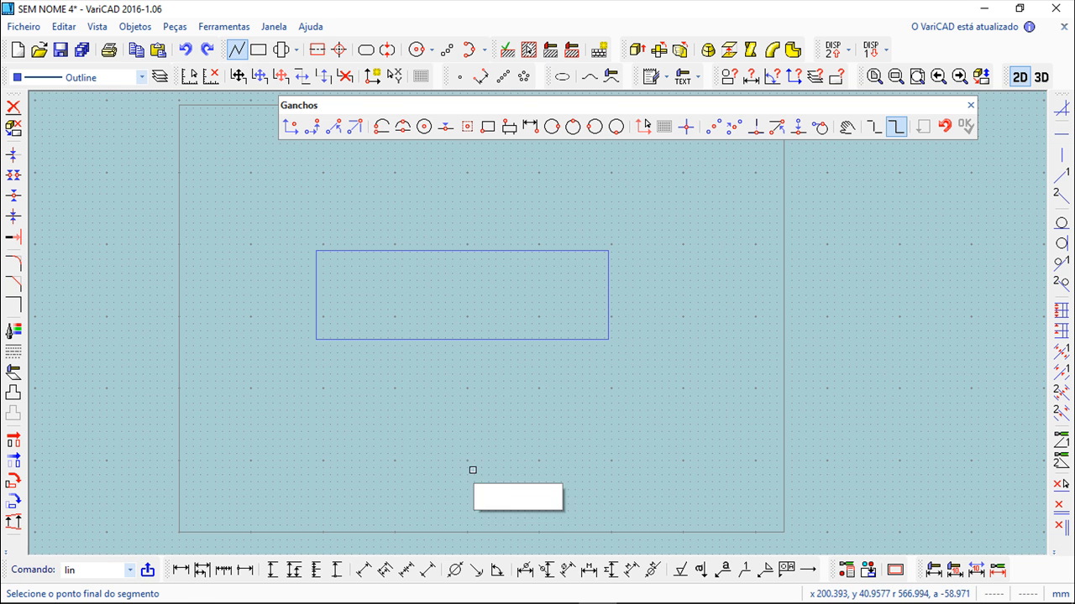
{"action": "left_click", "coordinate": [640, 351]}
{"action": "mouse_move", "coordinate": [648, 414]}
{"action": "middle_mouse_down"}
{"action": "mouse_move", "coordinate": [593, 365]}
{"action": "mouse_move", "coordinate": [489, 327]}
{"action": "middle_mouse_up"}
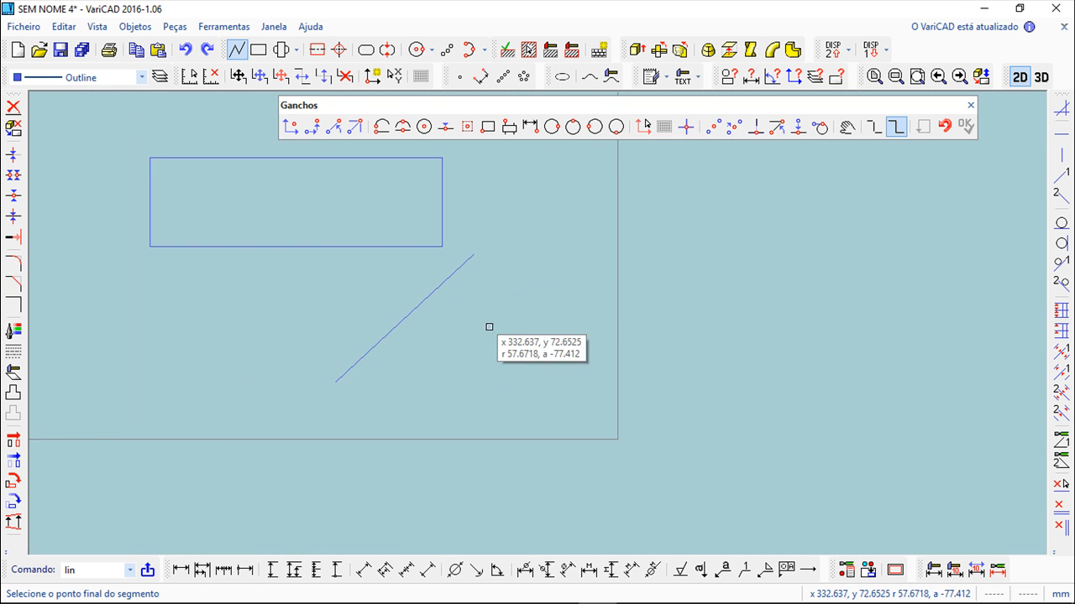
Mirror the rectangle across the diagonal line, defining the mirror axis by the line's two endpoints and keeping the original.
{"action": "left_click", "coordinate": [59, 27]}
{"action": "mouse_move", "coordinate": [100, 158]}
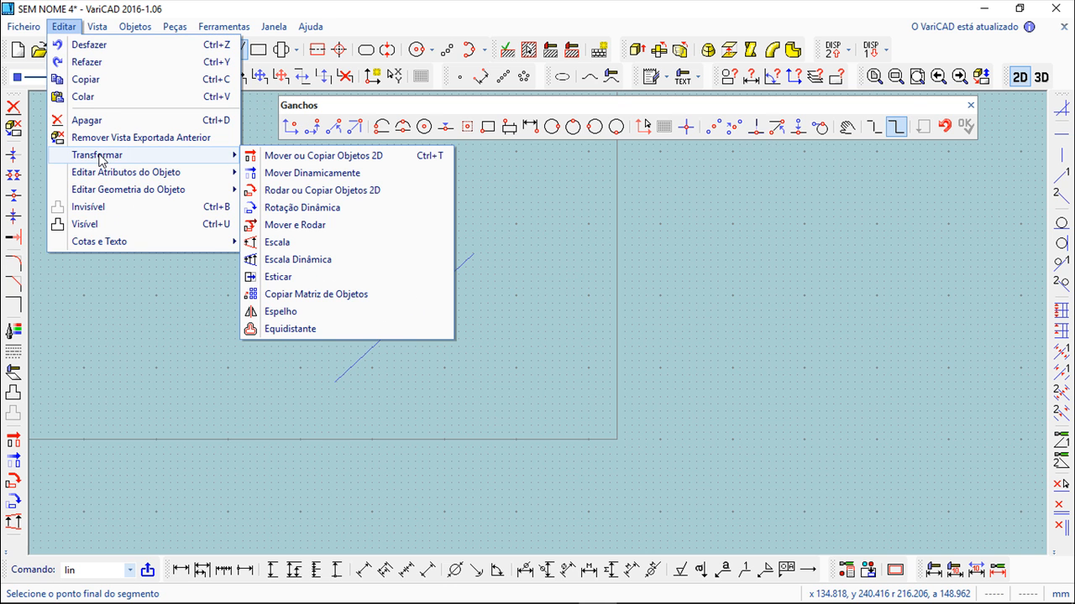
{"action": "left_click", "coordinate": [285, 311]}
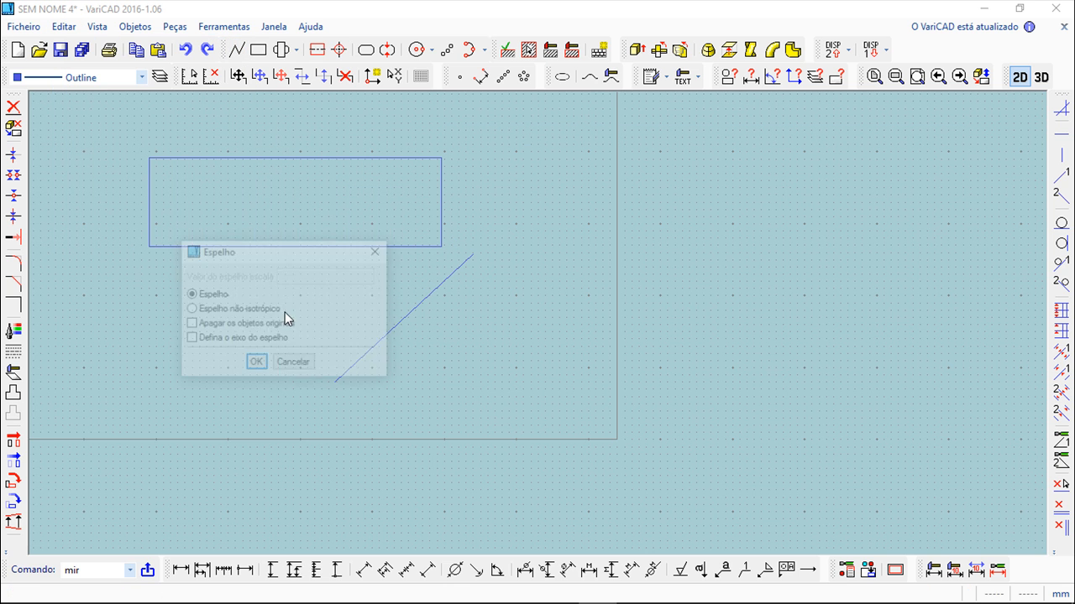
{"action": "left_click_drag", "start_coordinate": [279, 252], "coordinate": [823, 162]}
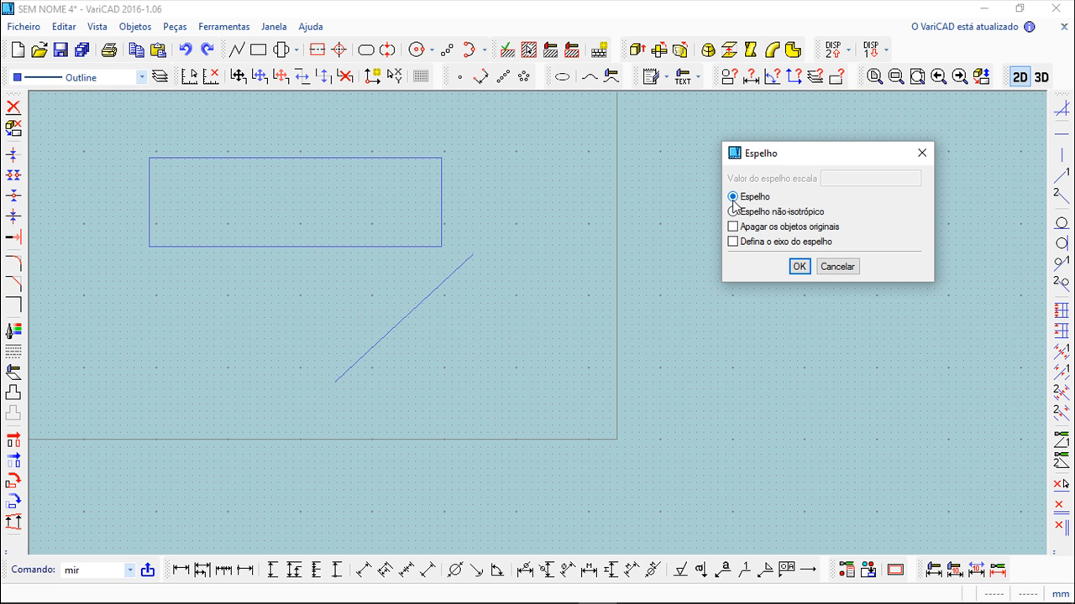
{"action": "left_click", "coordinate": [733, 242]}
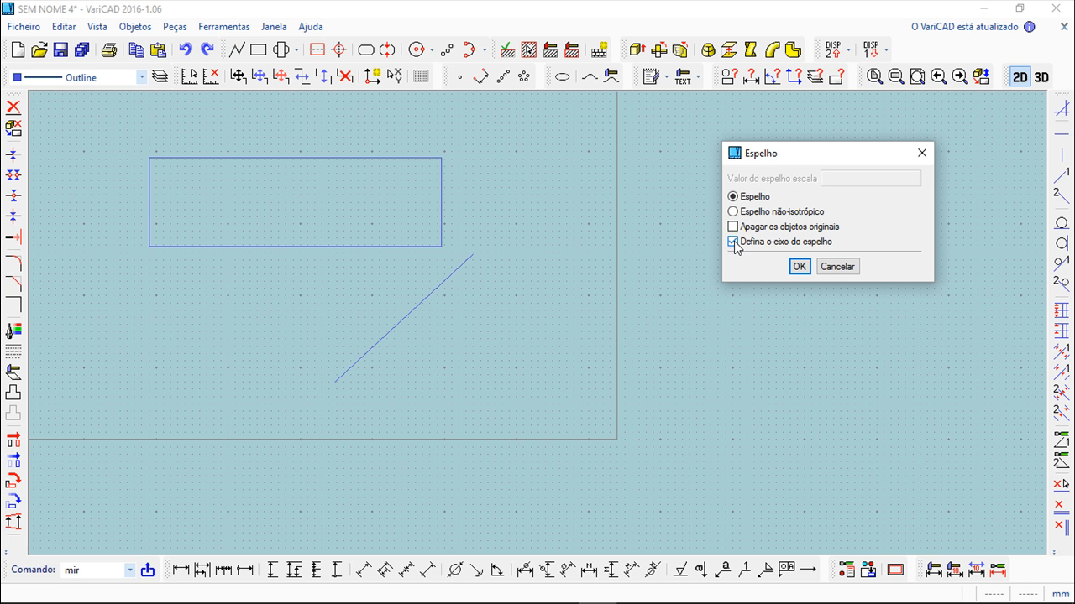
{"action": "left_click", "coordinate": [798, 266]}
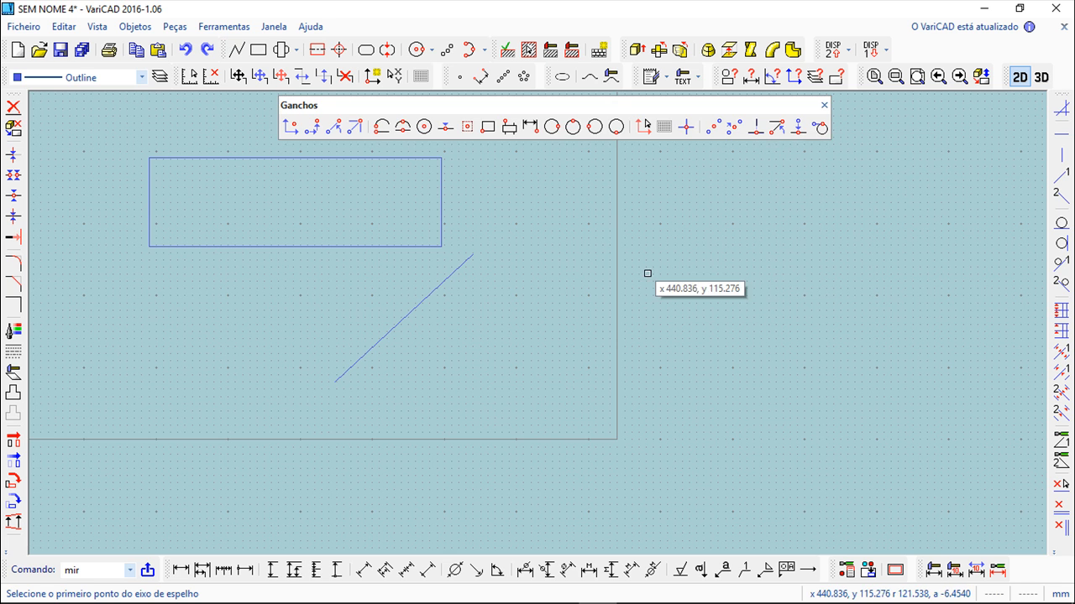
{"action": "left_click", "coordinate": [336, 383]}
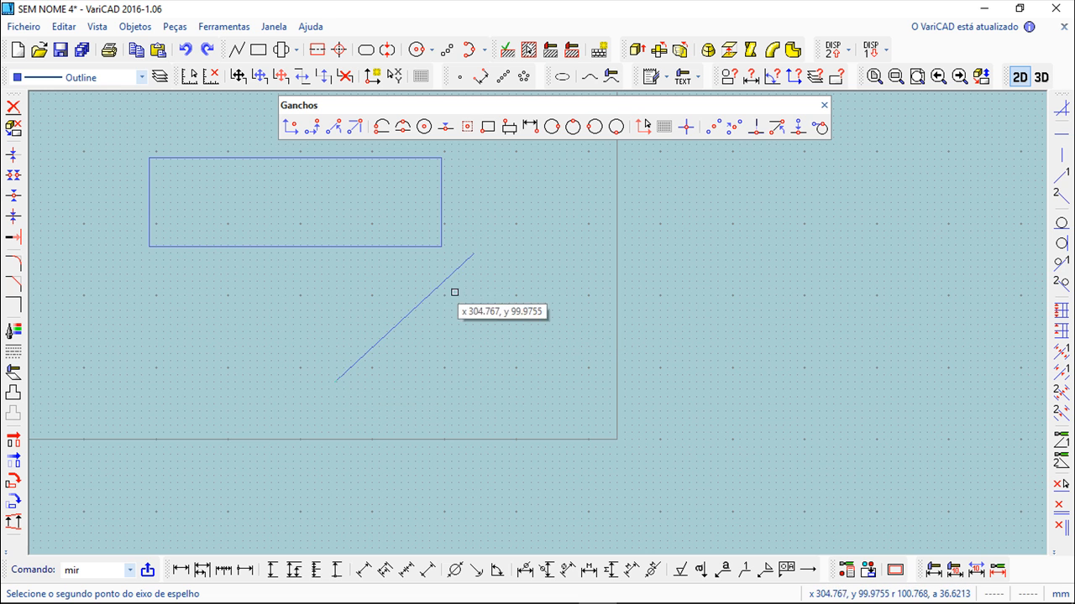
{"action": "left_click", "coordinate": [473, 256]}
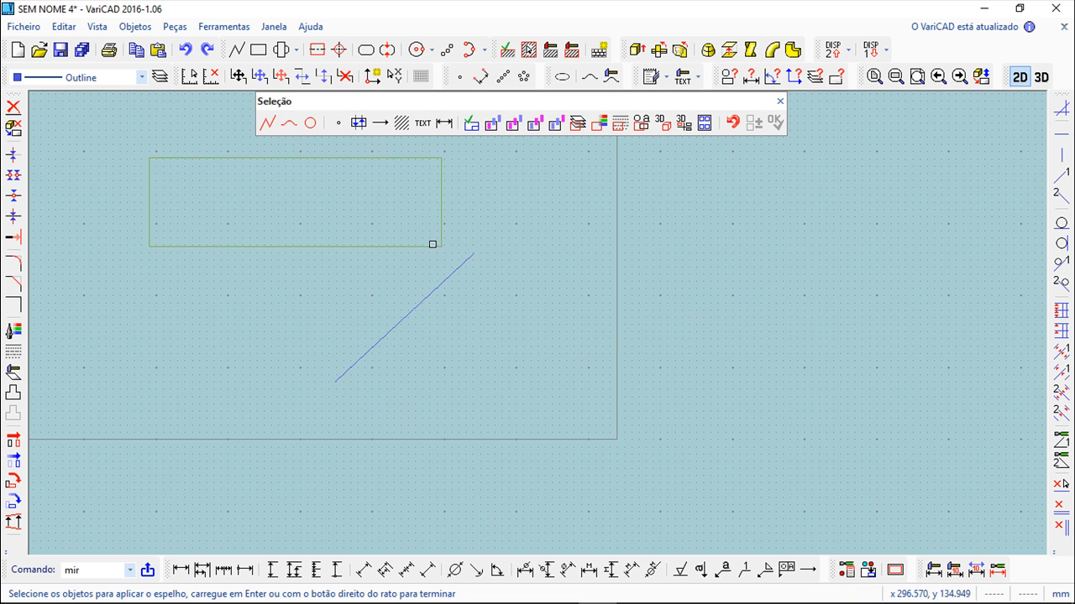
{"action": "key", "text": "Return"}
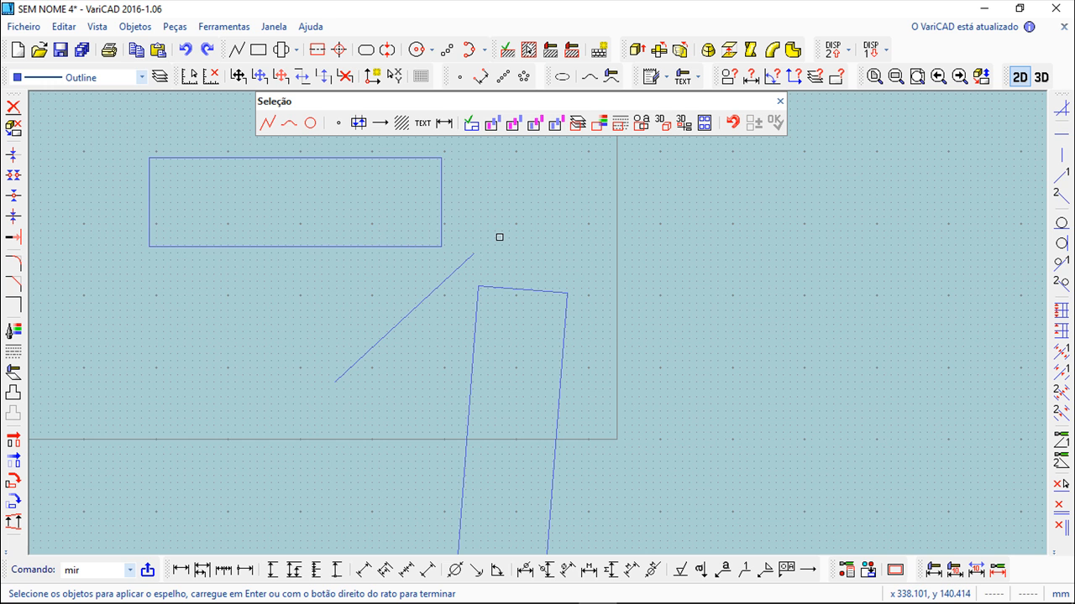
{"action": "scroll", "coordinate": [625, 307], "scroll_direction": "down", "scroll_amount": 3}
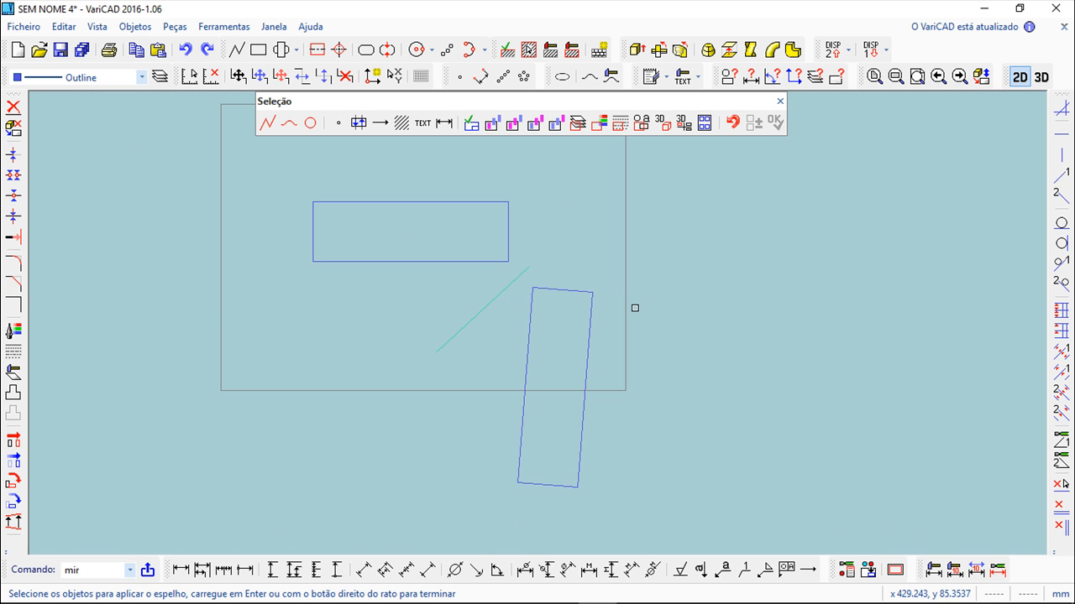
{"action": "key", "text": "Escape"}
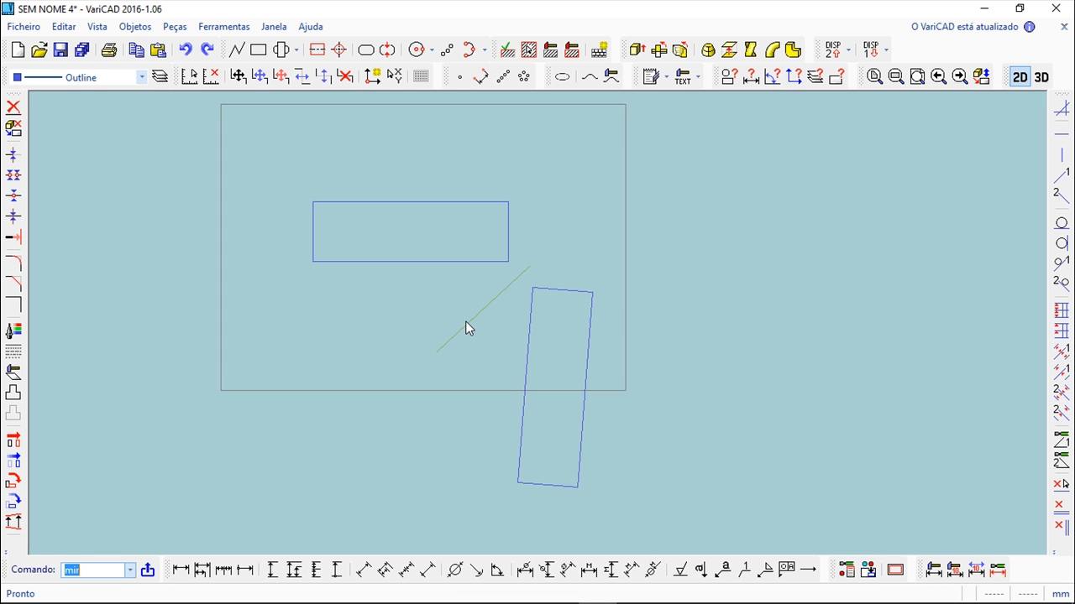
Mirror the original rectangle non-isotropically with scale 0.5 across the diagonal line's two endpoints, keeping the original.
{"action": "left_click", "coordinate": [64, 26]}
{"action": "mouse_move", "coordinate": [91, 156]}
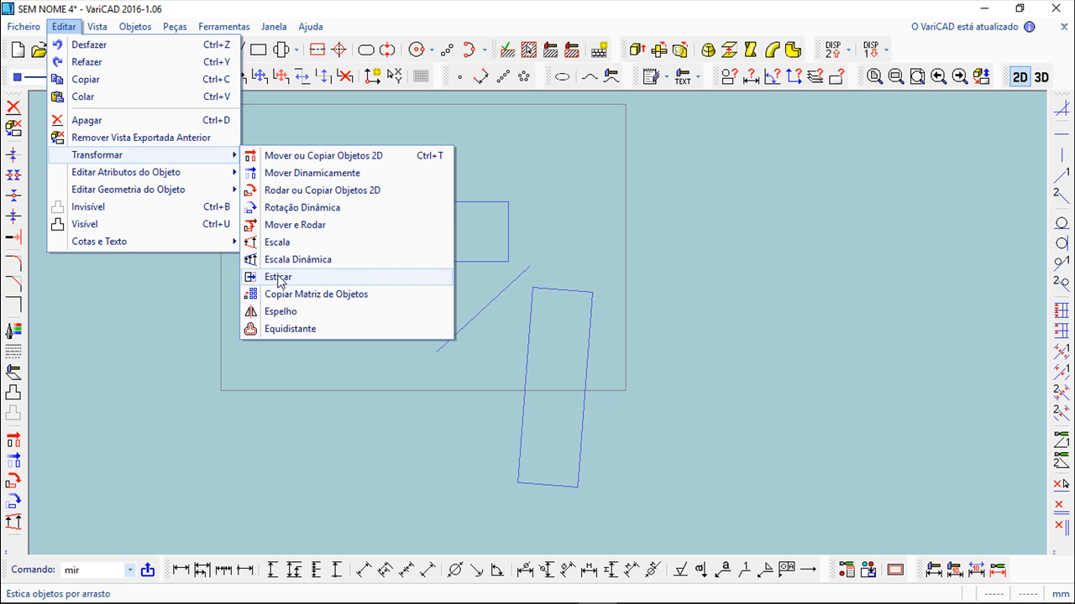
{"action": "left_click", "coordinate": [285, 312]}
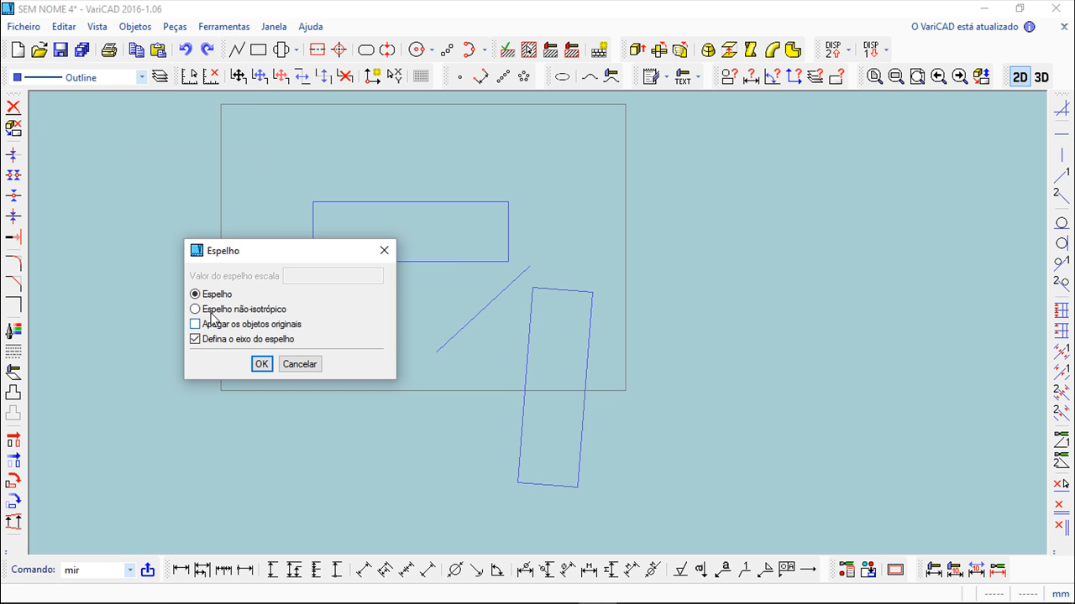
{"action": "left_click", "coordinate": [197, 310]}
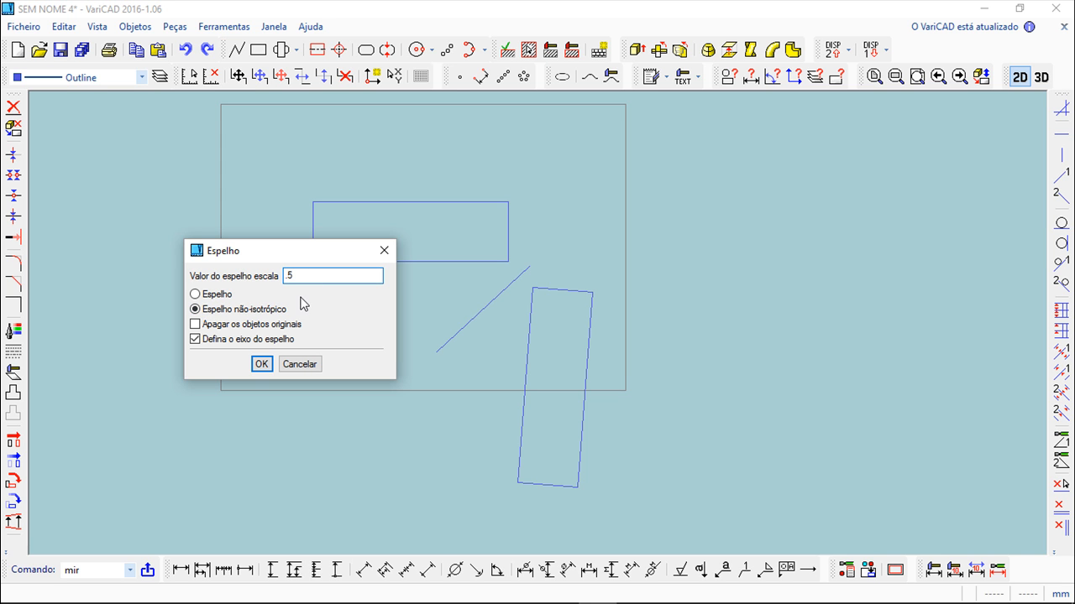
{"action": "left_click", "coordinate": [262, 365]}
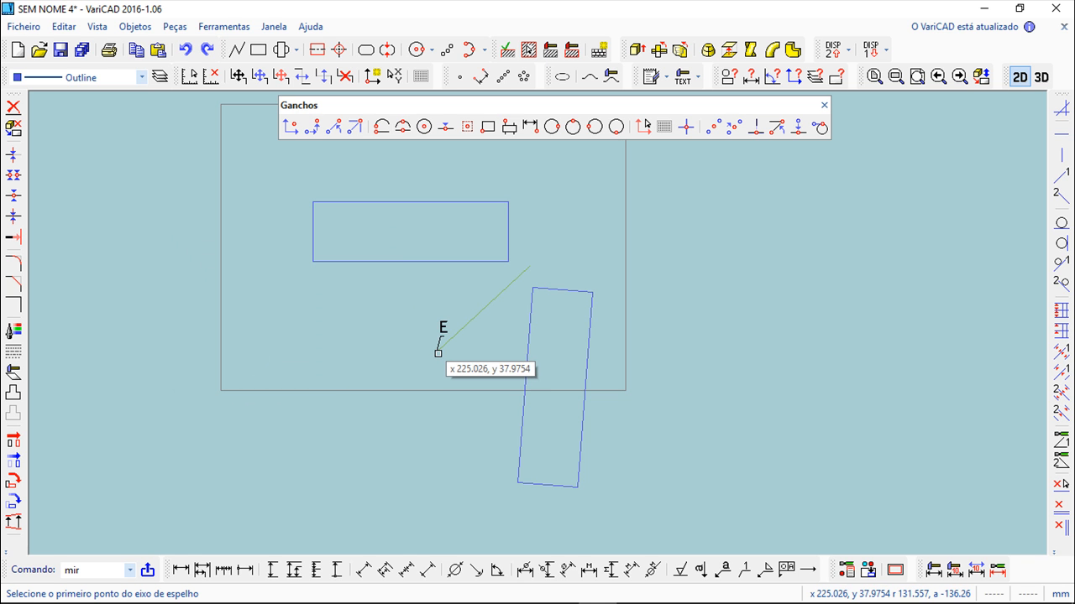
{"action": "left_click", "coordinate": [437, 353]}
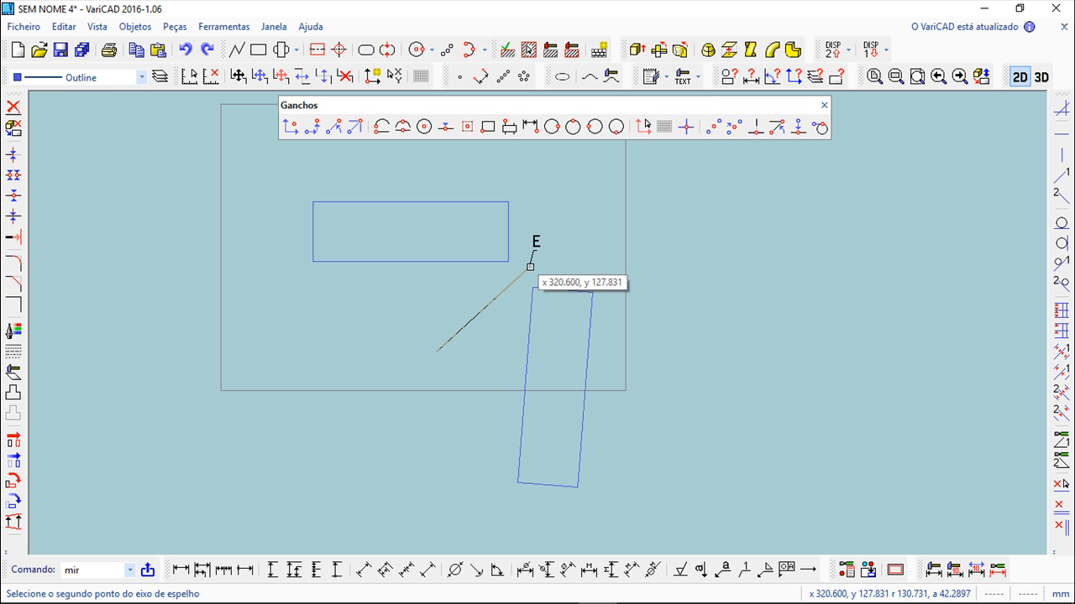
{"action": "left_click", "coordinate": [530, 267]}
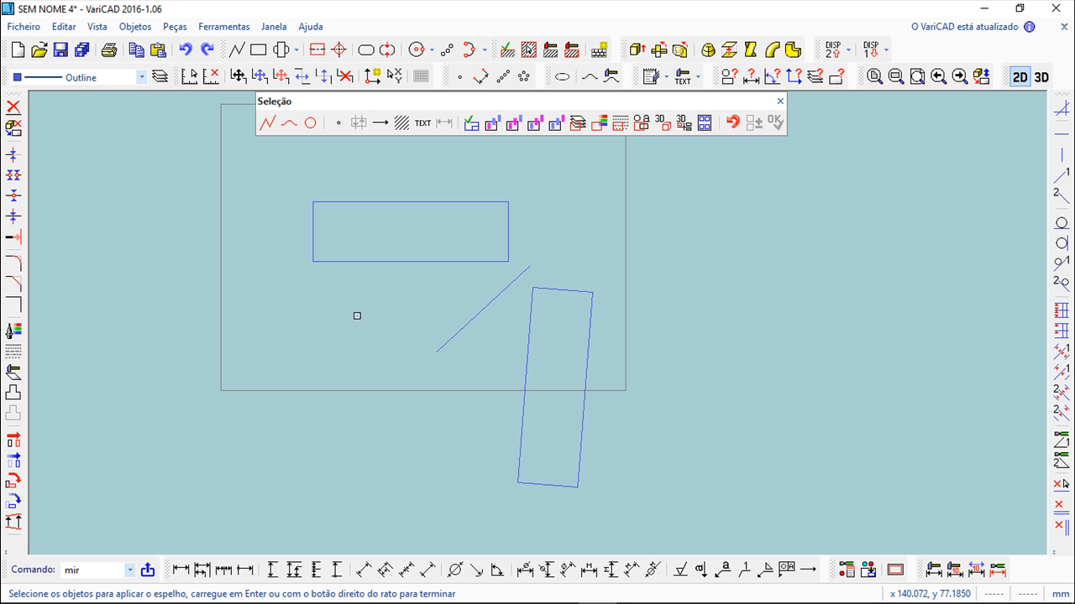
{"action": "left_click", "coordinate": [404, 260]}
{"action": "key", "text": "Return"}
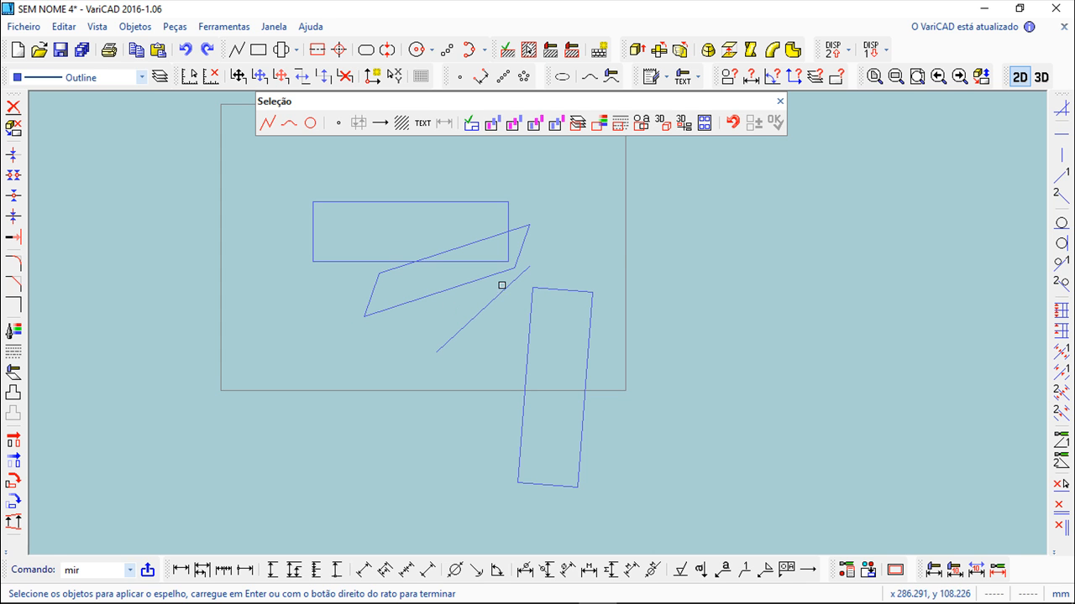
Erase the diagonal line and both mirrored copies, keeping only the original rectangle.
{"action": "left_click", "coordinate": [780, 101]}
{"action": "scroll", "coordinate": [429, 269], "scroll_direction": "down", "scroll_amount": 1}
{"action": "left_click", "coordinate": [12, 106]}
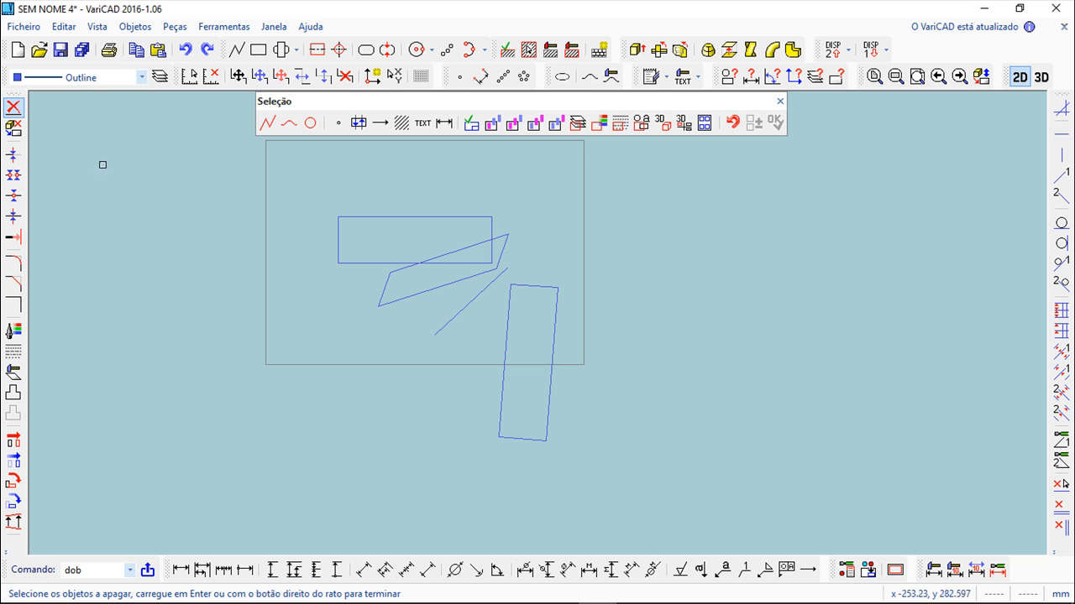
{"action": "left_click", "coordinate": [453, 316]}
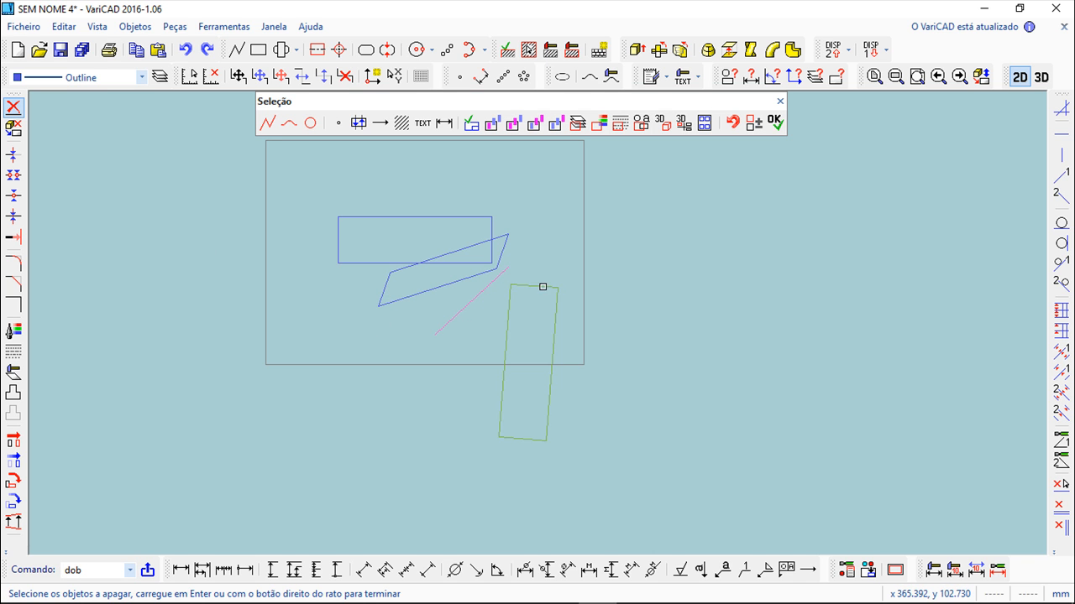
{"action": "right_click", "coordinate": [557, 252]}
{"action": "left_click", "coordinate": [465, 281]}
{"action": "right_click", "coordinate": [480, 311]}
{"action": "scroll", "coordinate": [469, 320], "scroll_direction": "up", "scroll_amount": 3}
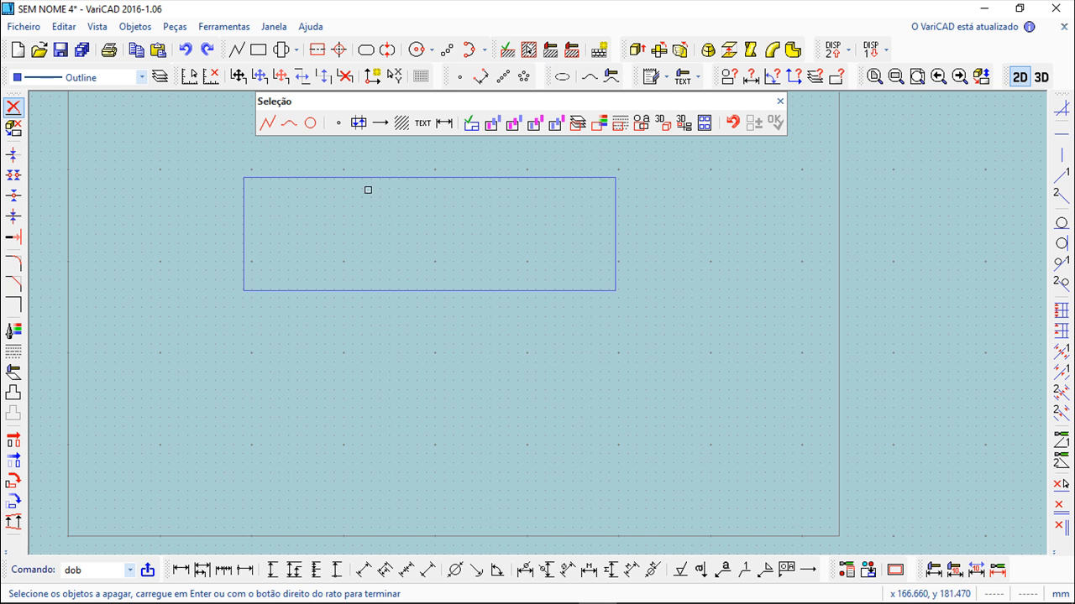
Draw one circle crossing the rectangle's upper edge and a larger one crossing its lower edge near the right end.
{"action": "left_click", "coordinate": [417, 49]}
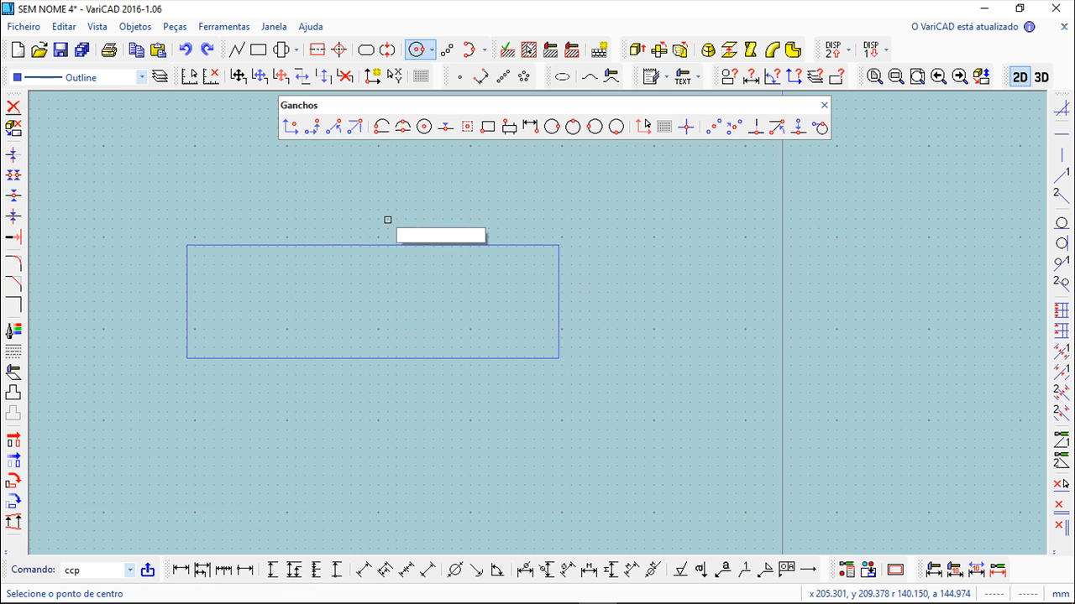
{"action": "left_click", "coordinate": [357, 264]}
{"action": "left_click", "coordinate": [382, 307]}
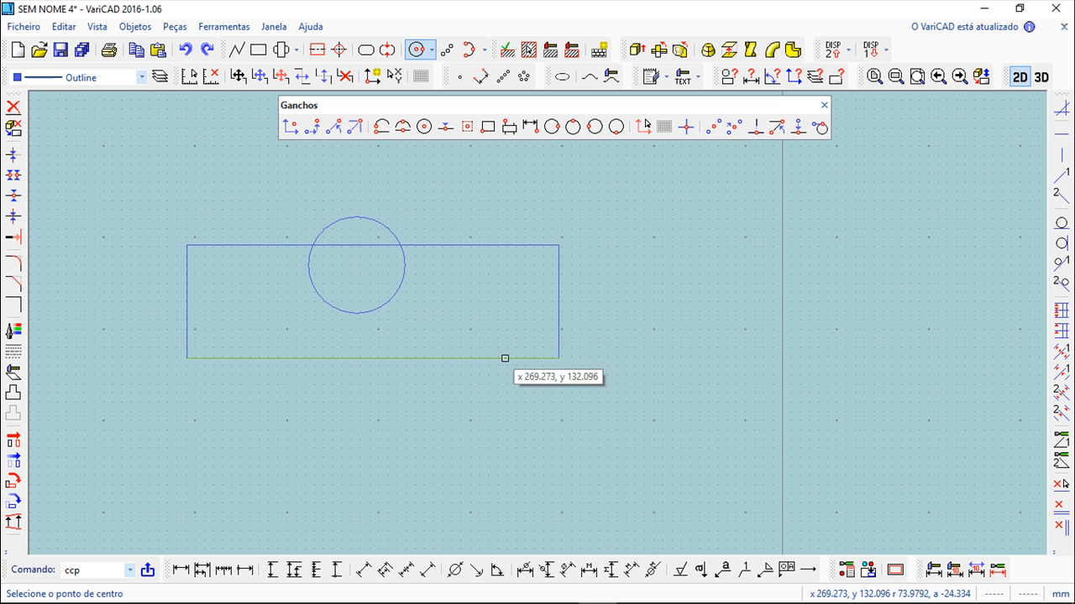
{"action": "left_click", "coordinate": [480, 328]}
{"action": "left_click", "coordinate": [504, 383]}
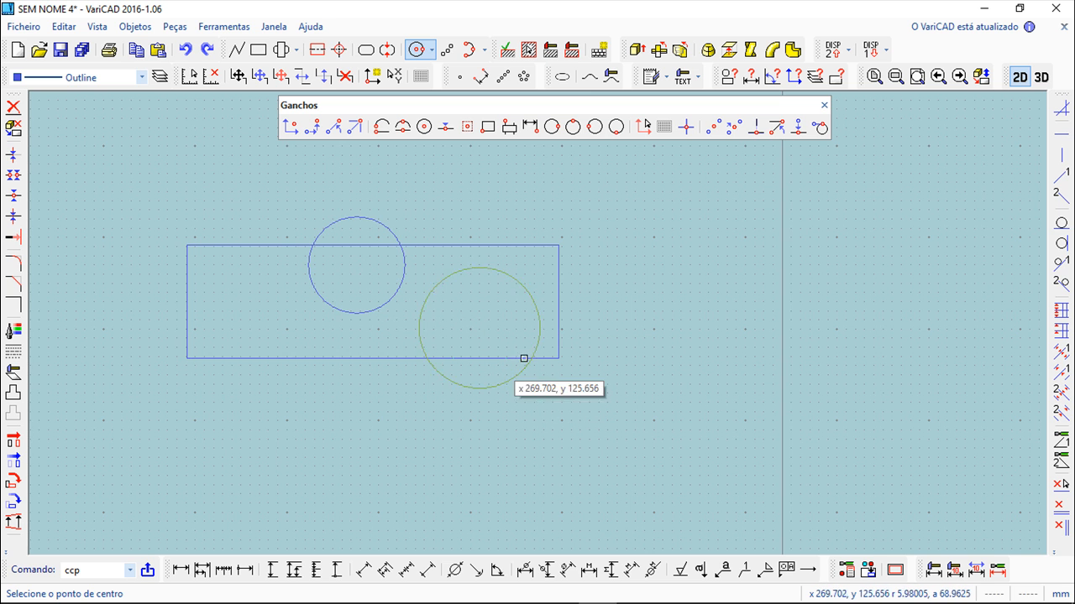
Offset the smaller circle outward by 10 mm as a single line or arc, with one copy.
{"action": "left_click", "coordinate": [63, 26]}
{"action": "mouse_move", "coordinate": [108, 156]}
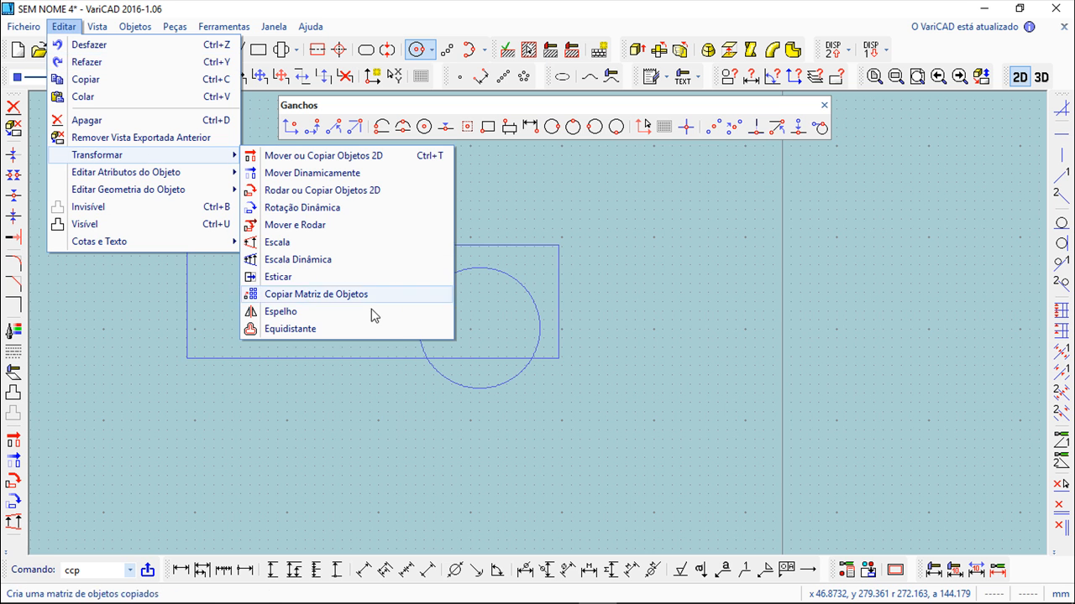
{"action": "left_click", "coordinate": [316, 330]}
{"action": "left_click_drag", "start_coordinate": [266, 201], "coordinate": [808, 147]}
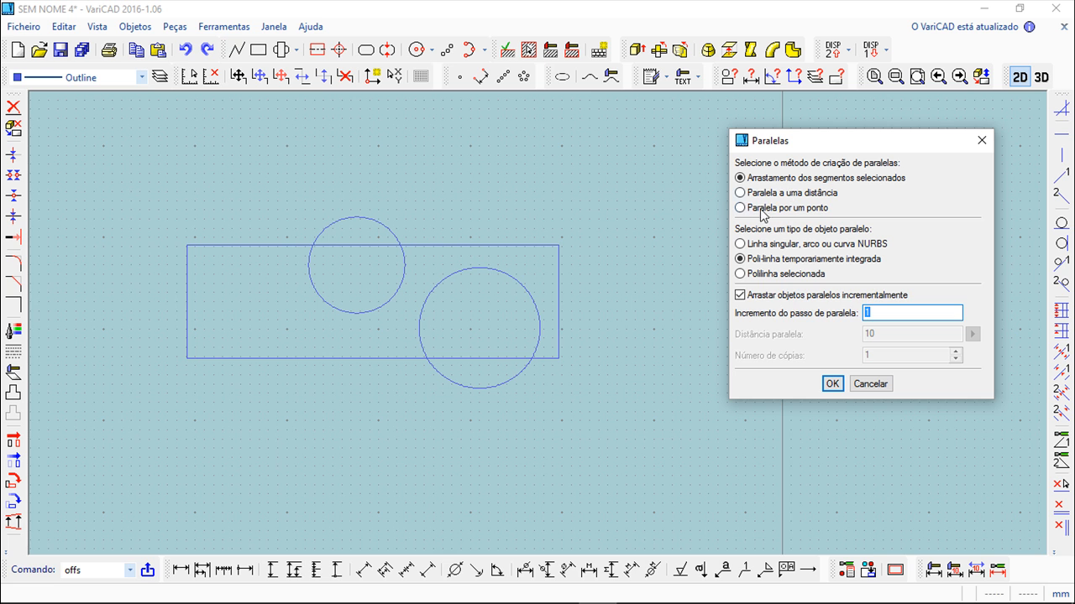
{"action": "left_click", "coordinate": [739, 193]}
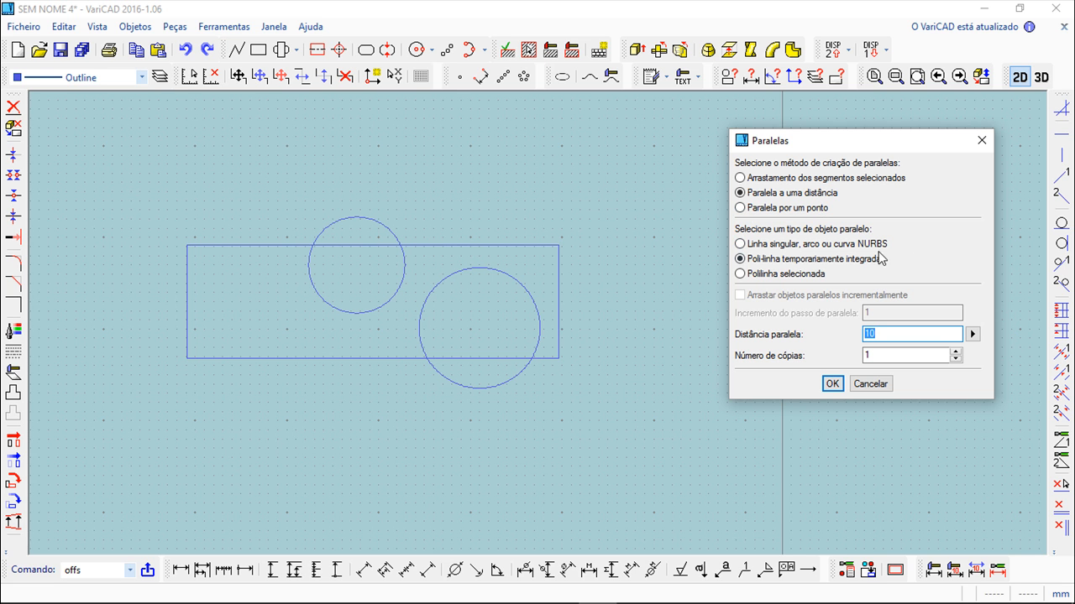
{"action": "left_click", "coordinate": [739, 244]}
{"action": "left_click", "coordinate": [832, 383]}
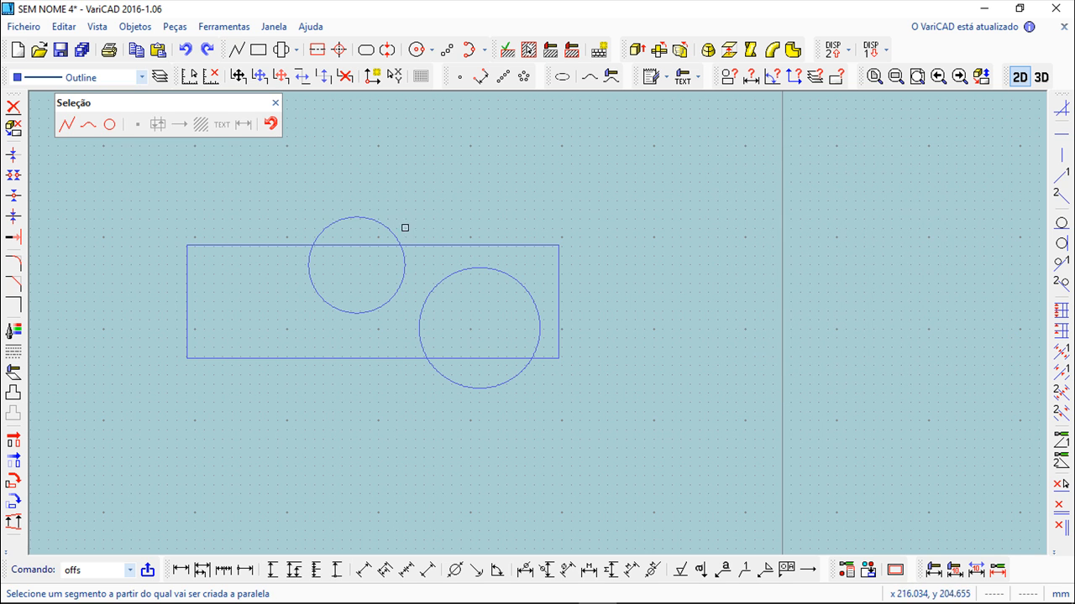
{"action": "left_click", "coordinate": [389, 229]}
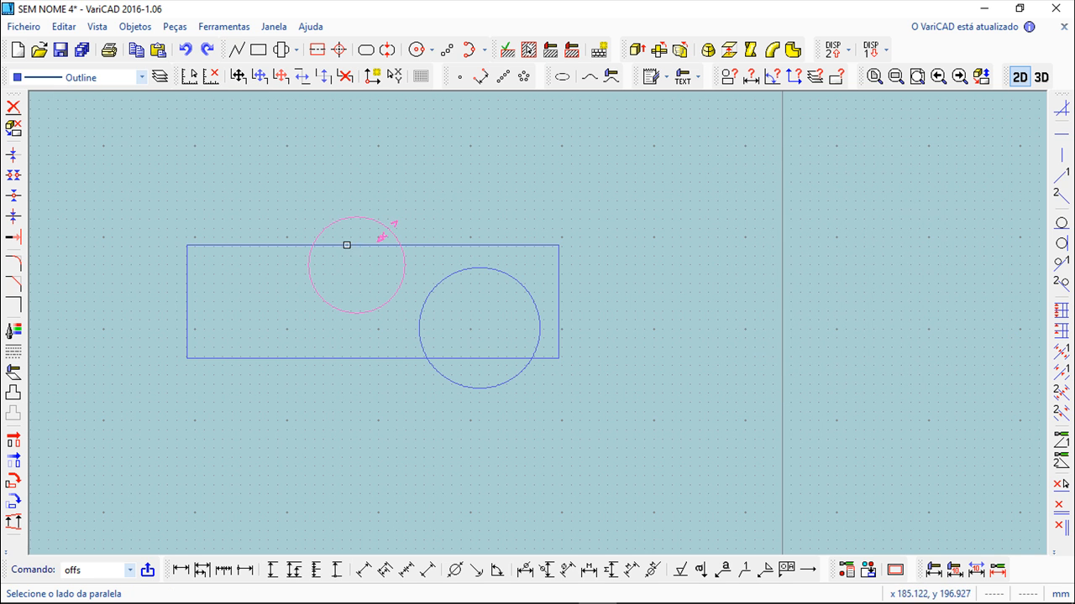
{"action": "left_click", "coordinate": [429, 185]}
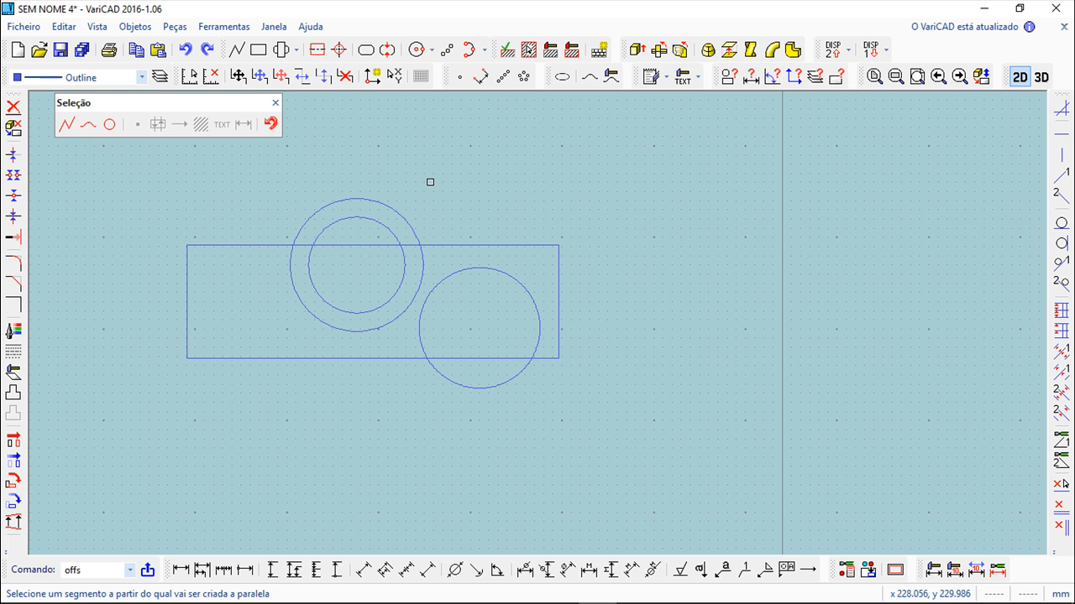
{"action": "left_click", "coordinate": [272, 245]}
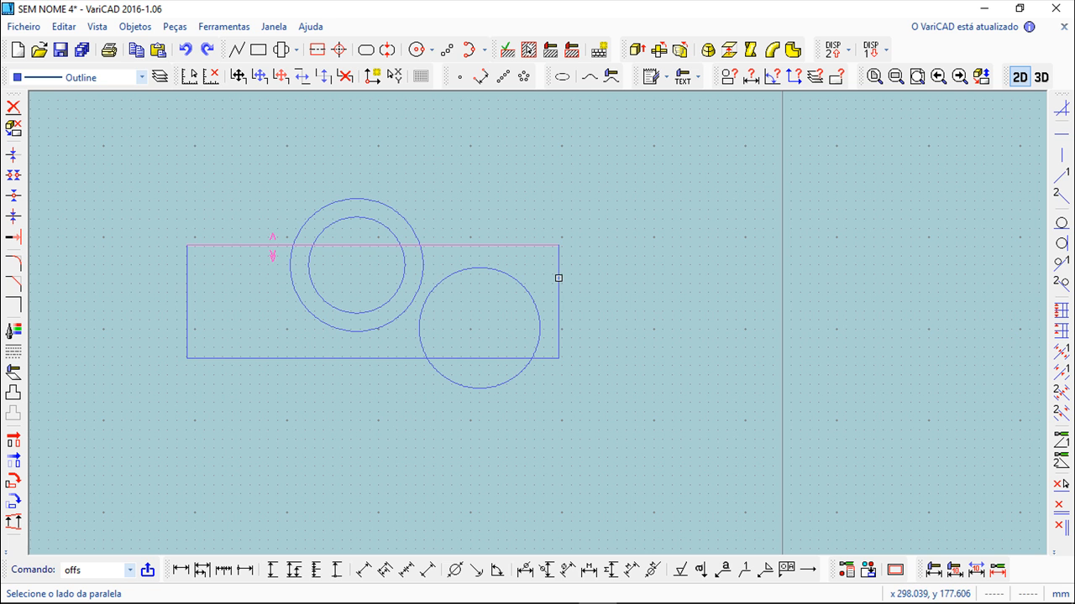
{"action": "left_click", "coordinate": [558, 281]}
{"action": "key", "text": "Escape"}
{"action": "left_click", "coordinate": [14, 108]}
{"action": "left_click", "coordinate": [221, 263]}
{"action": "key", "text": "Return"}
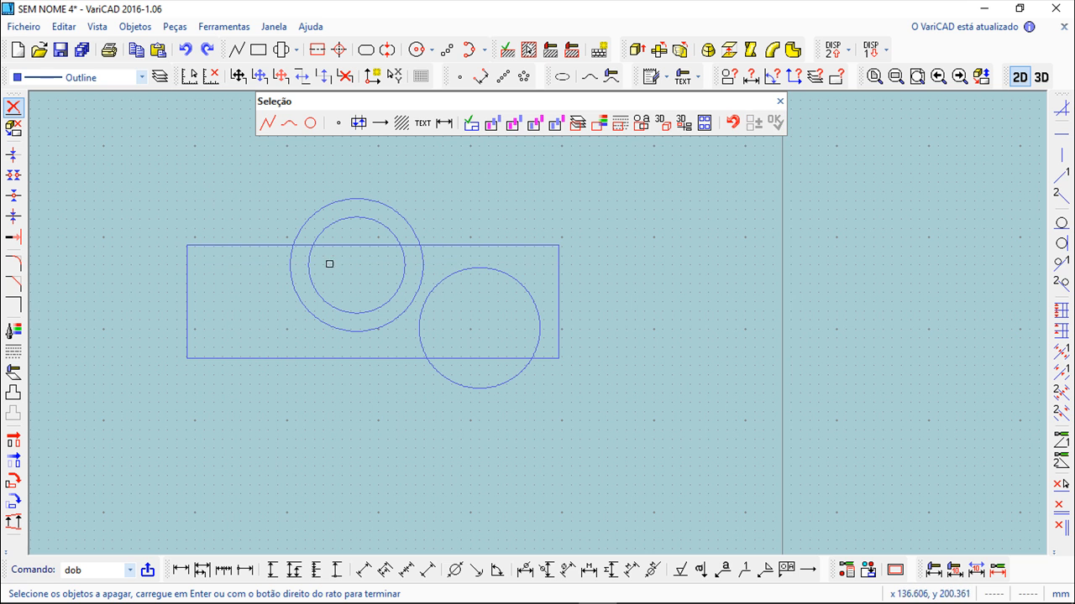
{"action": "key", "text": "Escape"}
Offset each of the rectangle's four edges outward by 10 mm as single lines, one copy each.
{"action": "left_click", "coordinate": [64, 26]}
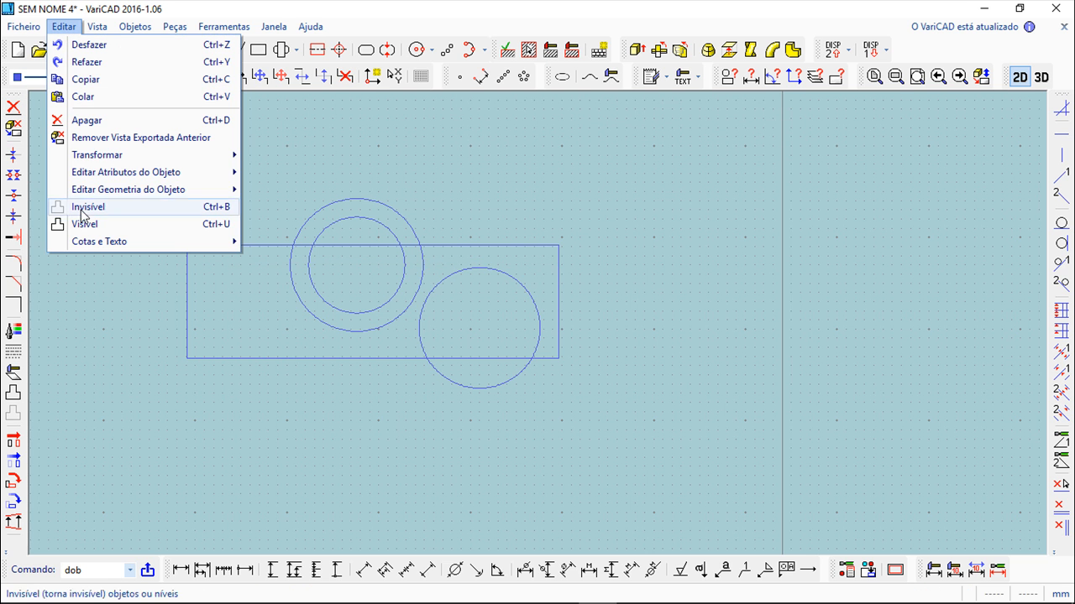
{"action": "mouse_move", "coordinate": [95, 156]}
{"action": "left_click", "coordinate": [288, 329]}
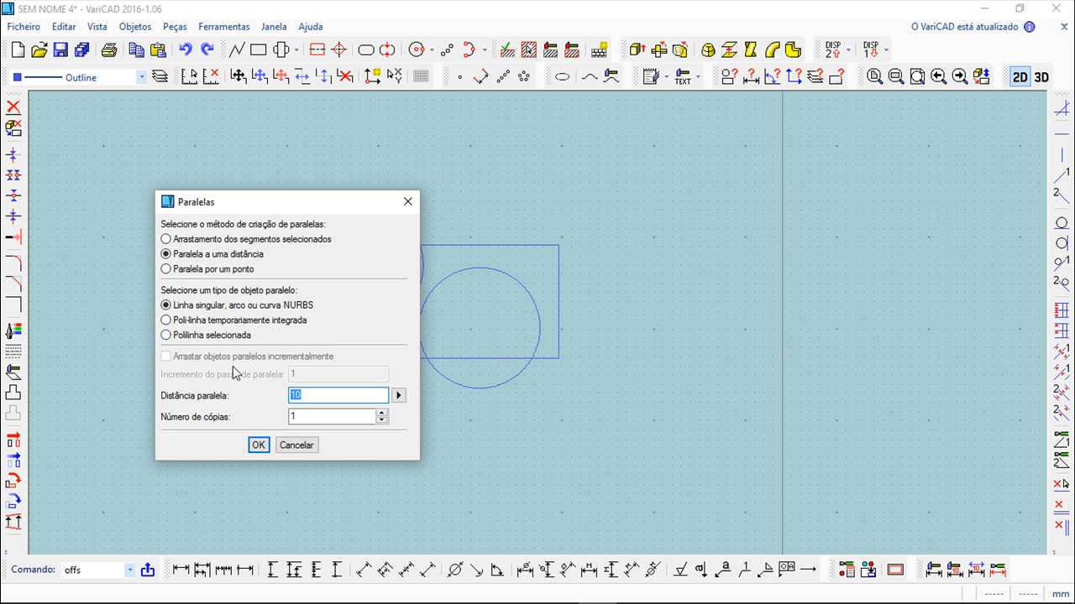
{"action": "left_click", "coordinate": [258, 444]}
{"action": "left_click", "coordinate": [279, 245]}
{"action": "left_click", "coordinate": [357, 194]}
{"action": "left_click", "coordinate": [561, 288]}
{"action": "left_click", "coordinate": [596, 285]}
{"action": "left_click", "coordinate": [543, 358]}
{"action": "left_click", "coordinate": [553, 408]}
{"action": "left_click", "coordinate": [187, 308]}
{"action": "left_click", "coordinate": [129, 311]}
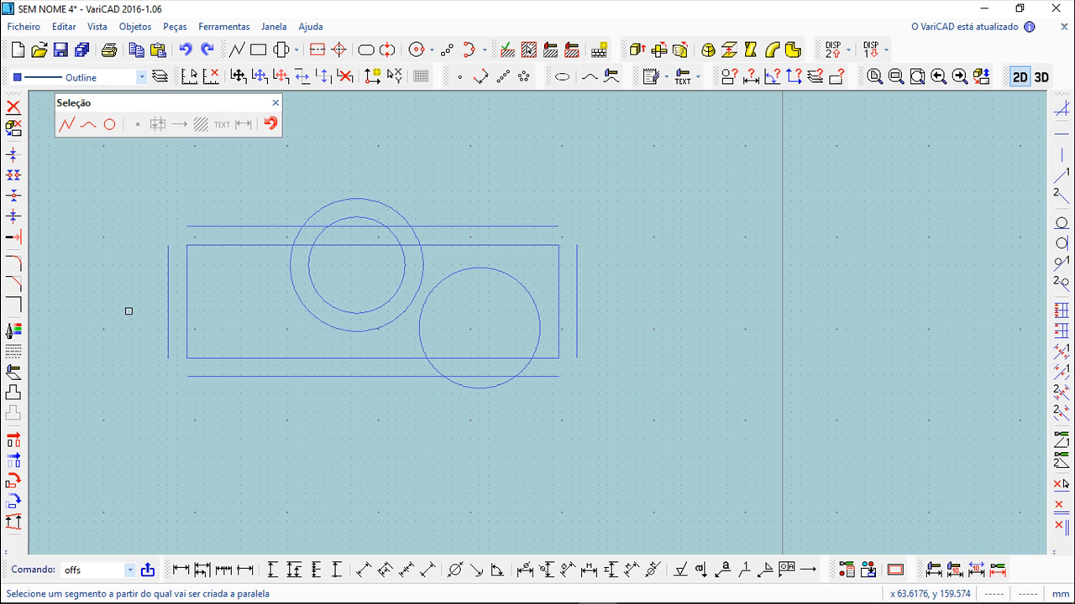
Erase the four offset lines around the rectangle and the offset copy of the smaller circle.
{"action": "left_click", "coordinate": [12, 107]}
{"action": "left_click", "coordinate": [210, 227]}
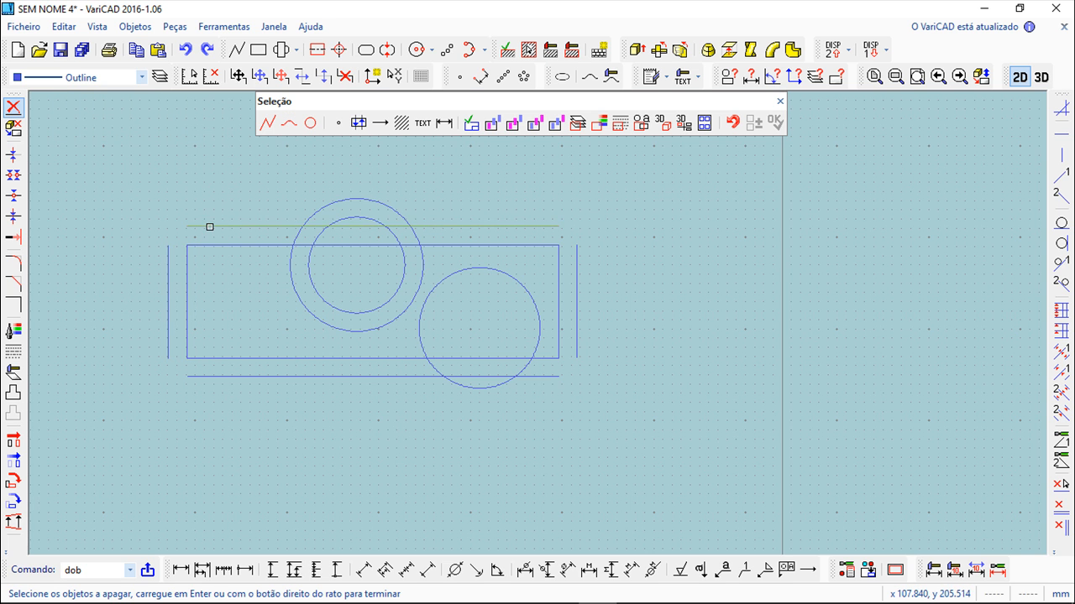
{"action": "left_click", "coordinate": [167, 298]}
{"action": "left_click", "coordinate": [242, 375]}
{"action": "left_click", "coordinate": [578, 302]}
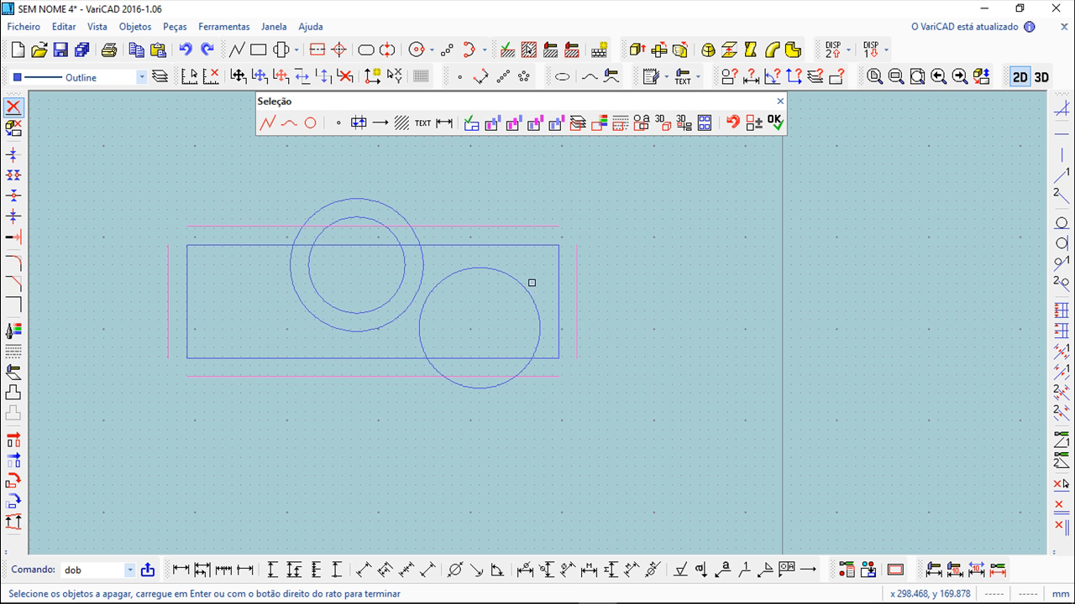
{"action": "left_click", "coordinate": [419, 266]}
{"action": "right_click", "coordinate": [631, 258]}
{"action": "scroll", "coordinate": [630, 257], "scroll_direction": "up", "scroll_amount": 1}
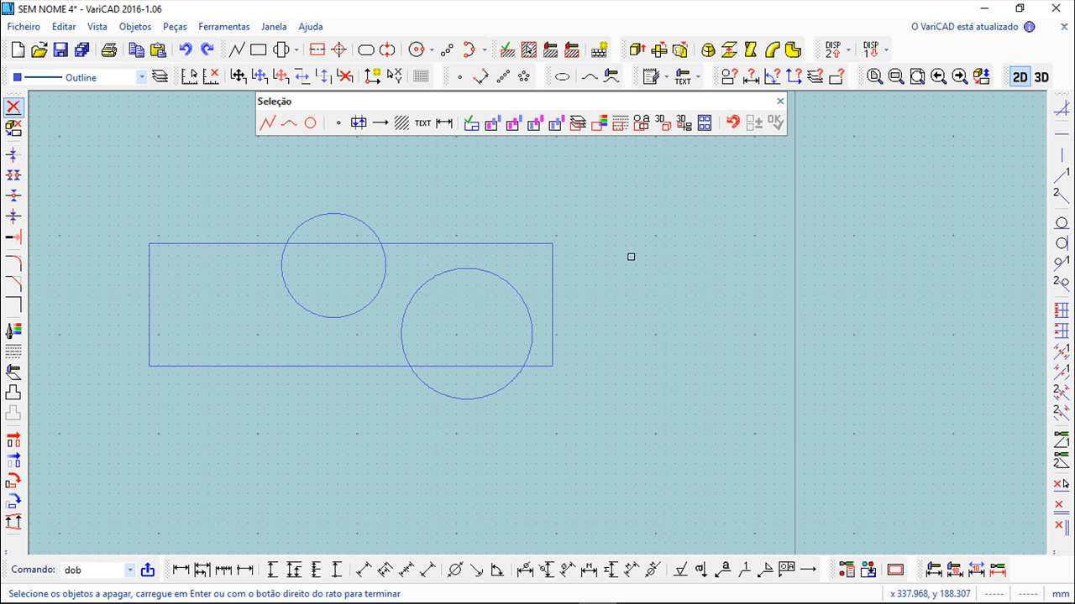
Offset the combined outer contour of the rectangle and both circles outward by 10 mm as one copy, using a temporarily integrated polyline.
{"action": "left_click", "coordinate": [63, 26]}
{"action": "mouse_move", "coordinate": [87, 159]}
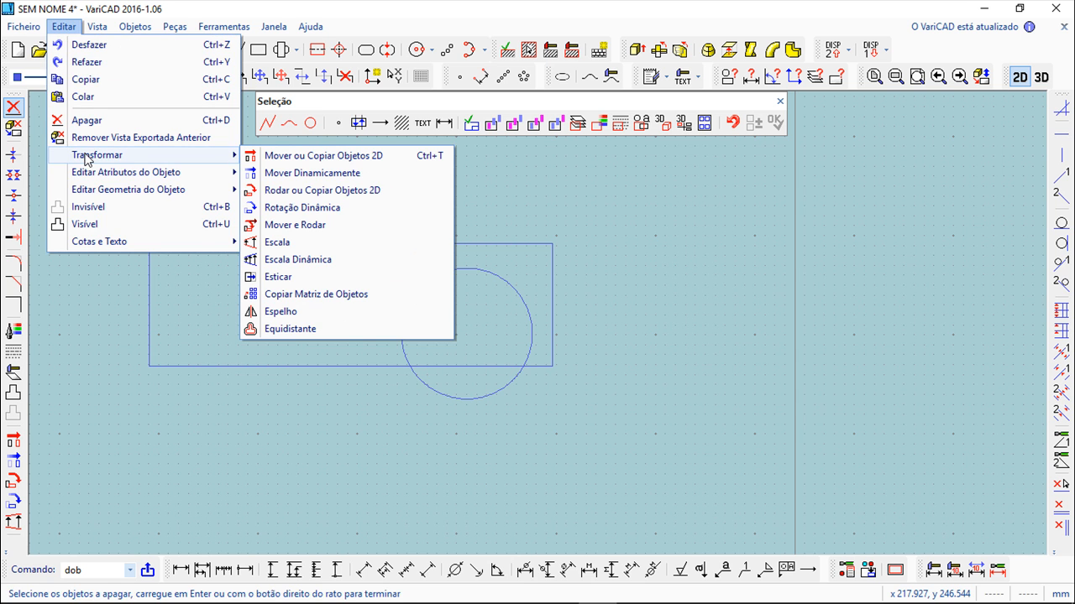
{"action": "left_click", "coordinate": [293, 331]}
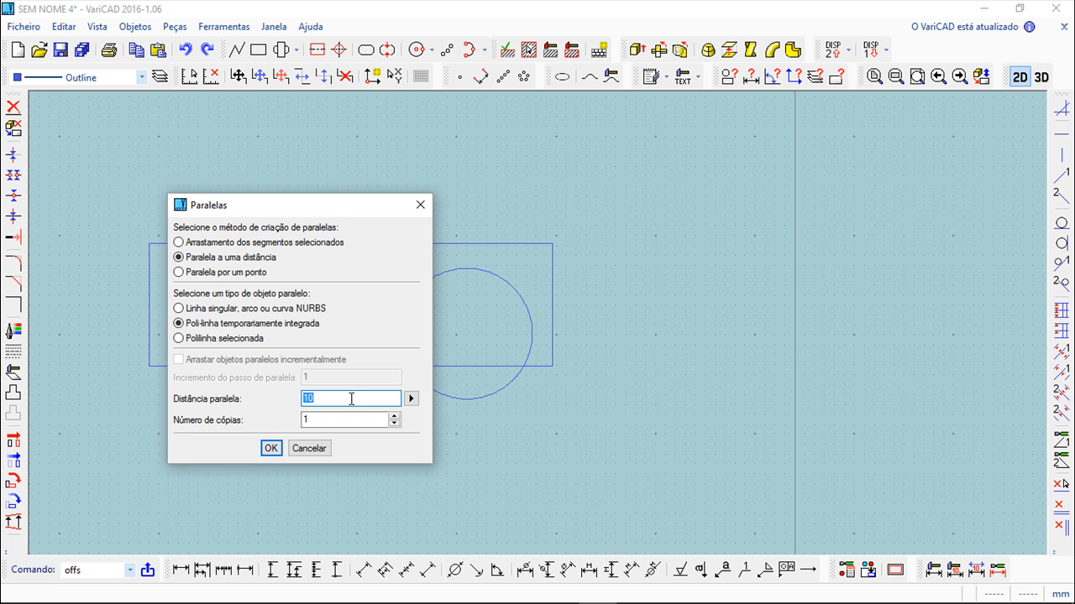
{"action": "left_click", "coordinate": [271, 448]}
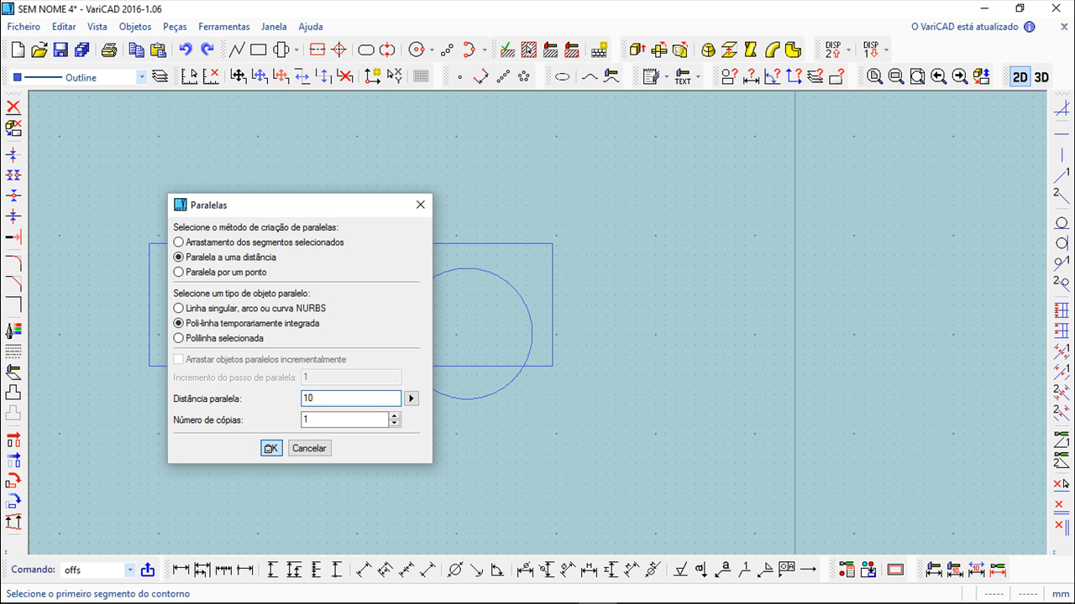
{"action": "left_click", "coordinate": [213, 244]}
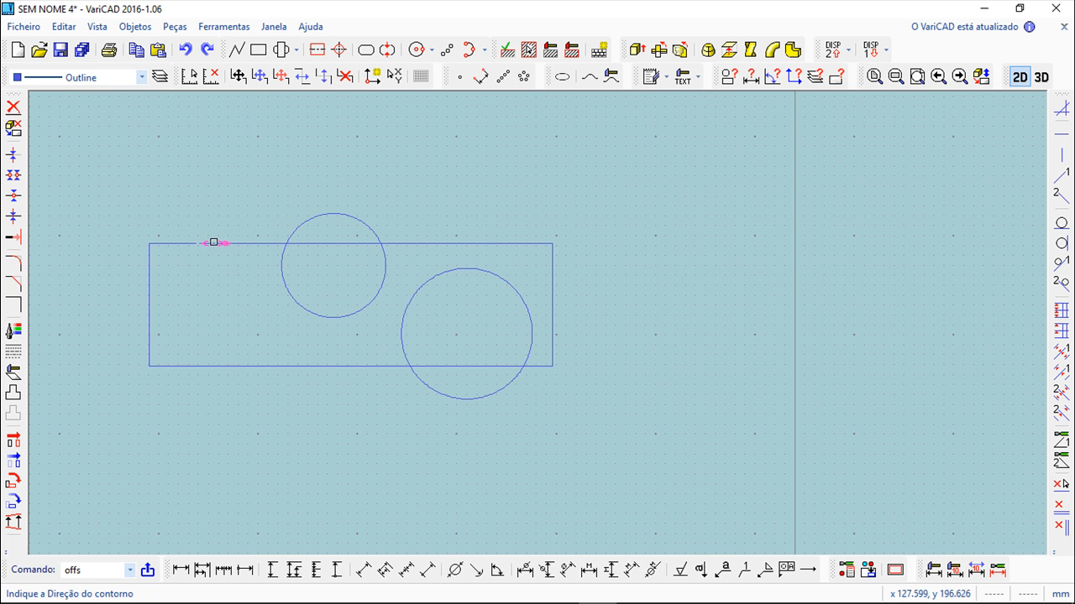
{"action": "left_click", "coordinate": [246, 185]}
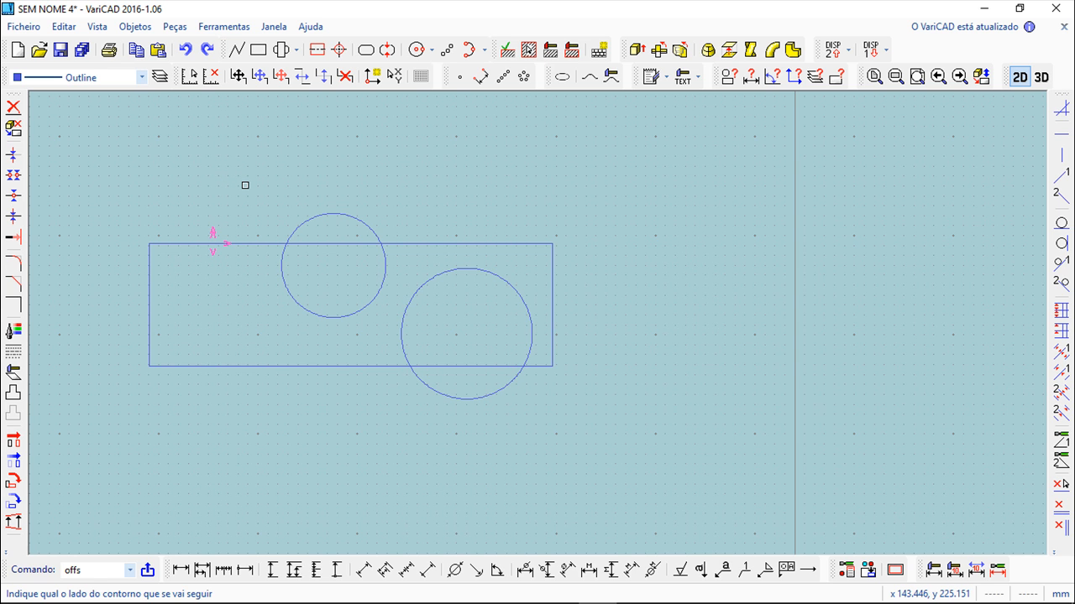
{"action": "left_click", "coordinate": [242, 140]}
{"action": "left_click", "coordinate": [291, 160]}
{"action": "left_click", "coordinate": [445, 157]}
{"action": "left_click", "coordinate": [631, 270]}
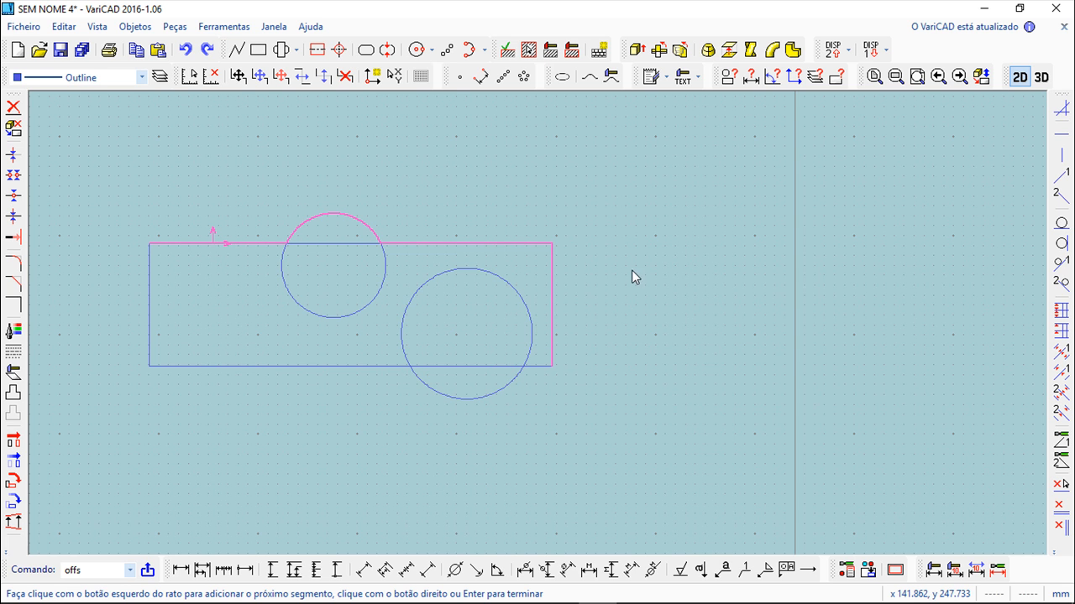
{"action": "left_click", "coordinate": [401, 444]}
{"action": "right_click", "coordinate": [182, 435]}
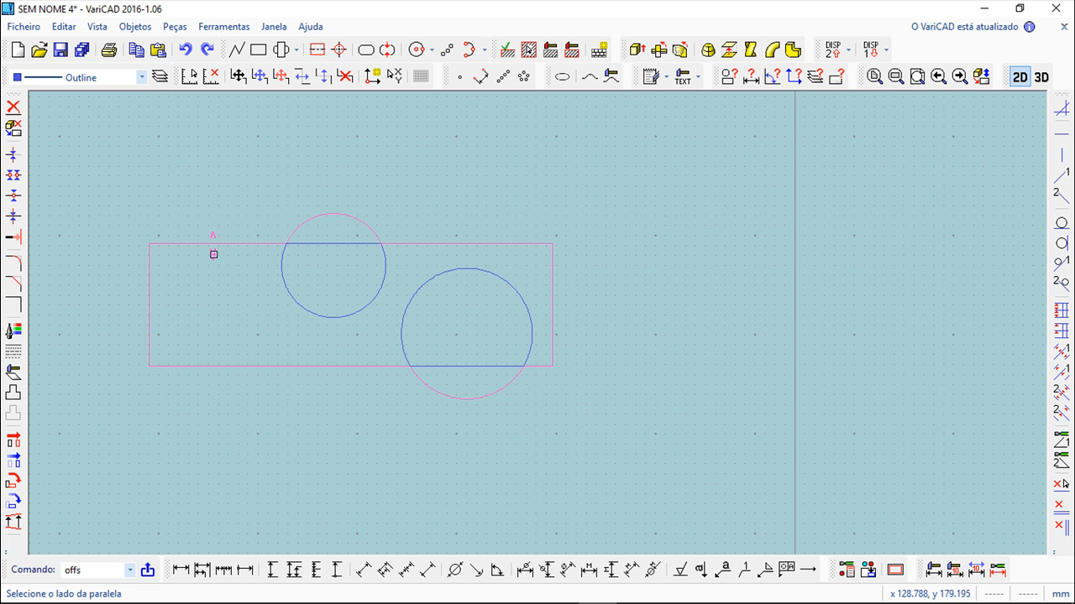
{"action": "left_click", "coordinate": [207, 132]}
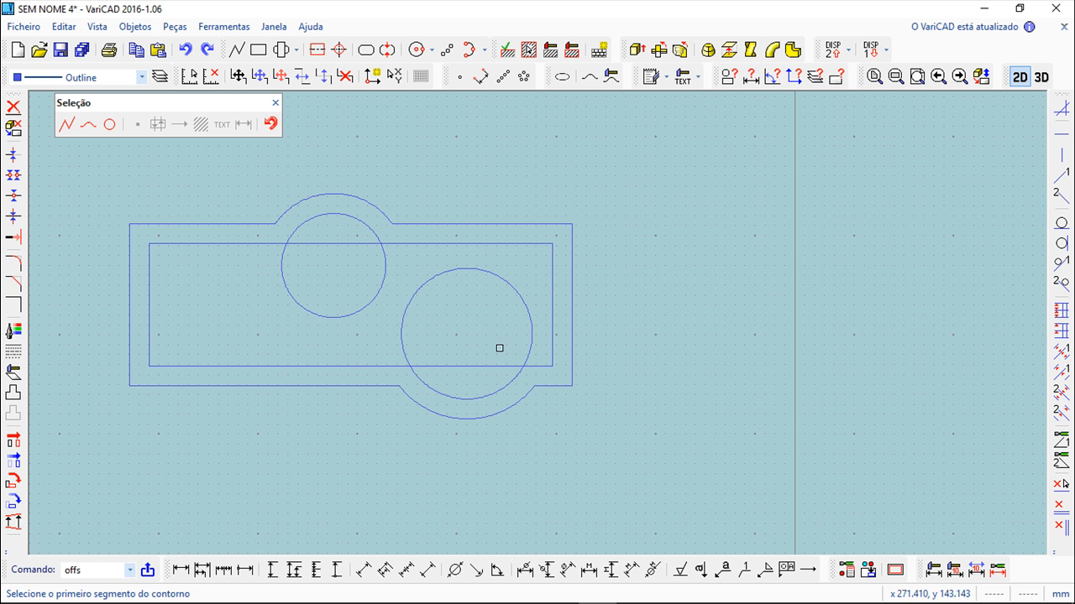
Set up a parallel offset by dragging selected segments as a temporarily integrated polyline, dragged incrementally in steps of 1.
{"action": "middle_click_drag", "start_coordinate": [475, 192], "coordinate": [563, 207]}
{"action": "left_click", "coordinate": [275, 103]}
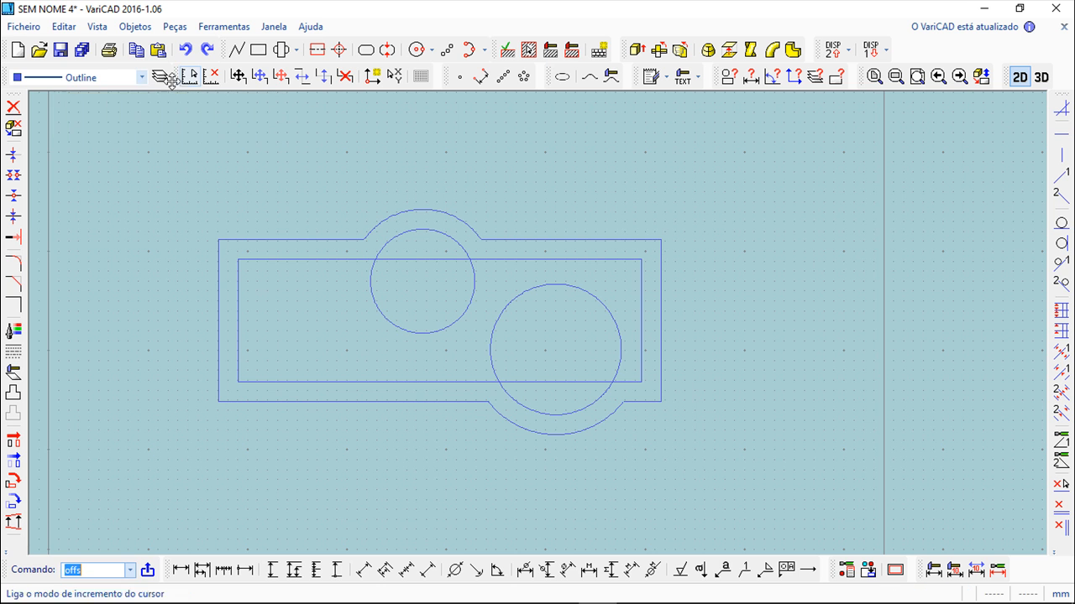
{"action": "left_click", "coordinate": [63, 29]}
{"action": "mouse_move", "coordinate": [105, 162]}
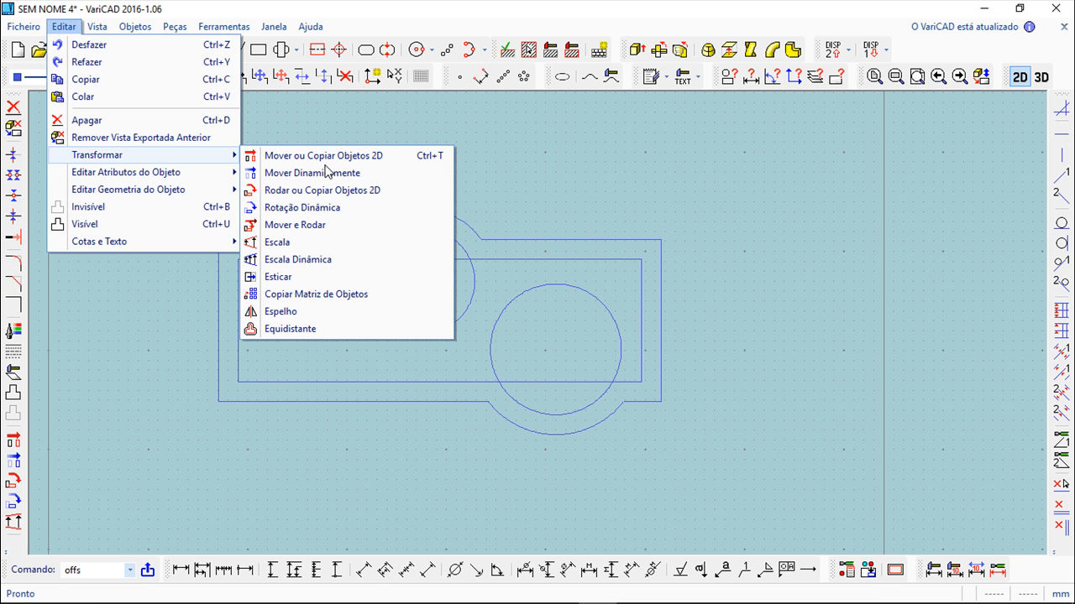
{"action": "left_click", "coordinate": [327, 328]}
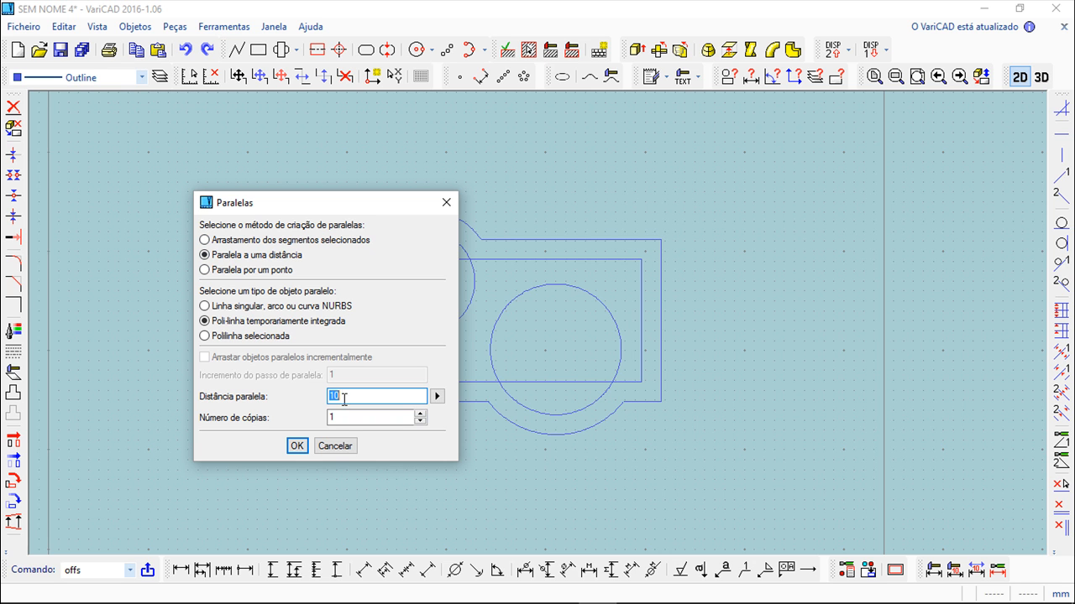
{"action": "left_click", "coordinate": [205, 241]}
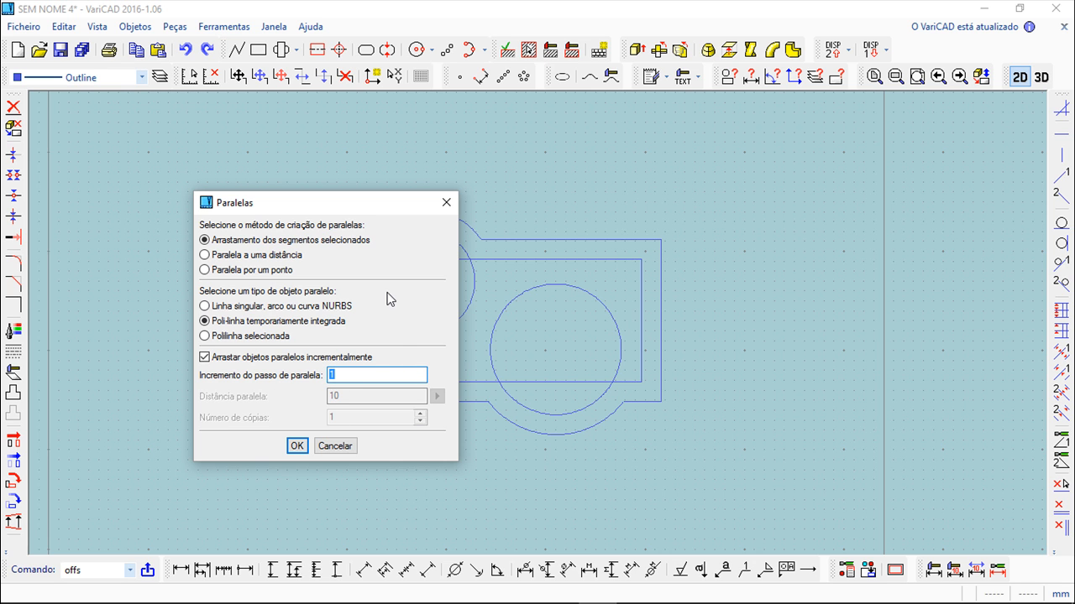
{"action": "left_click", "coordinate": [294, 446]}
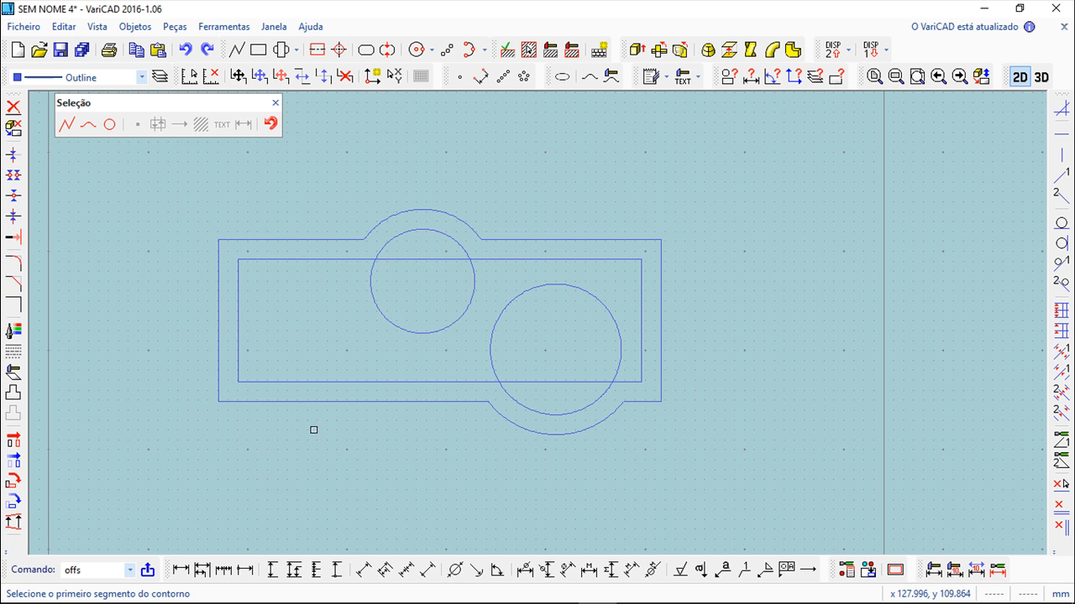
Define the combined outer contour of the rectangle and both circles, and place its dragged offset well outside the existing 10 mm offset contour.
{"action": "left_click", "coordinate": [291, 258]}
{"action": "left_click", "coordinate": [319, 276]}
{"action": "left_click", "coordinate": [289, 153]}
{"action": "left_click", "coordinate": [597, 171]}
{"action": "left_click", "coordinate": [738, 191]}
{"action": "left_click", "coordinate": [733, 442]}
{"action": "left_click", "coordinate": [587, 485]}
{"action": "left_click", "coordinate": [401, 470]}
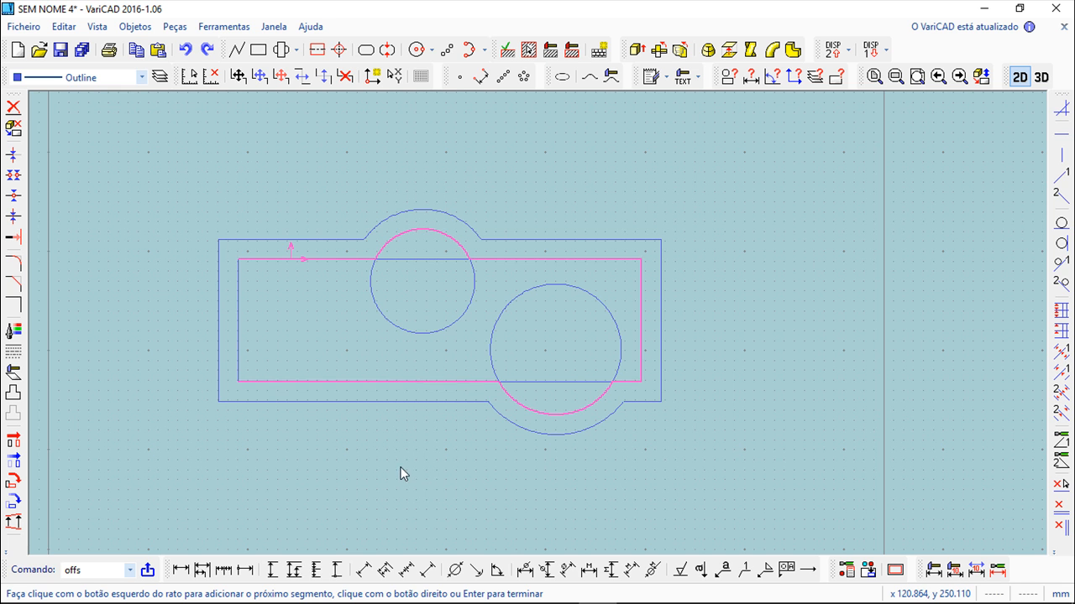
{"action": "right_click", "coordinate": [362, 461]}
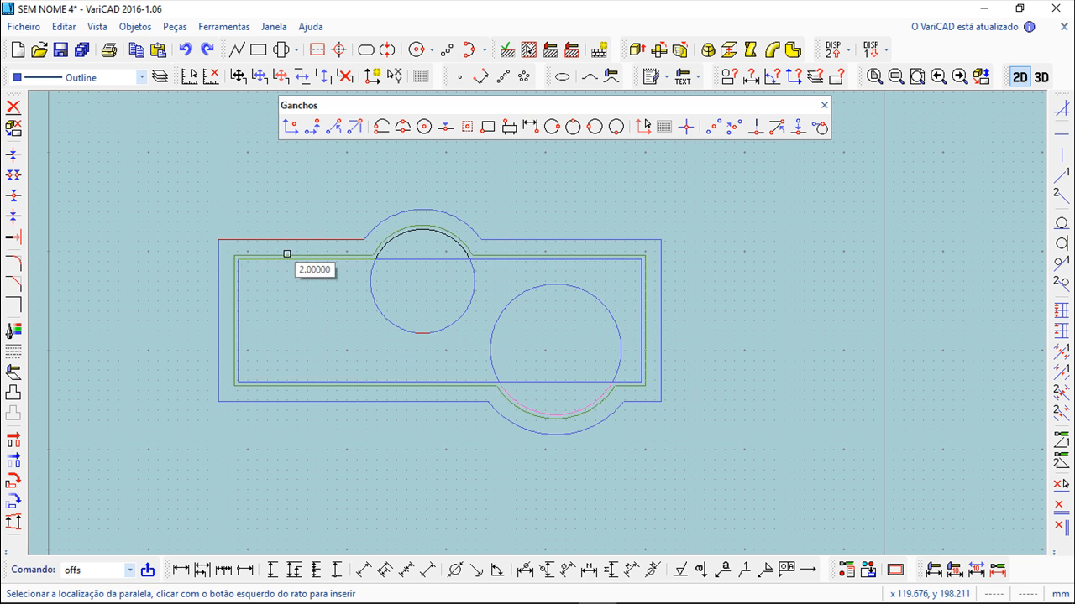
{"action": "left_click", "coordinate": [288, 173]}
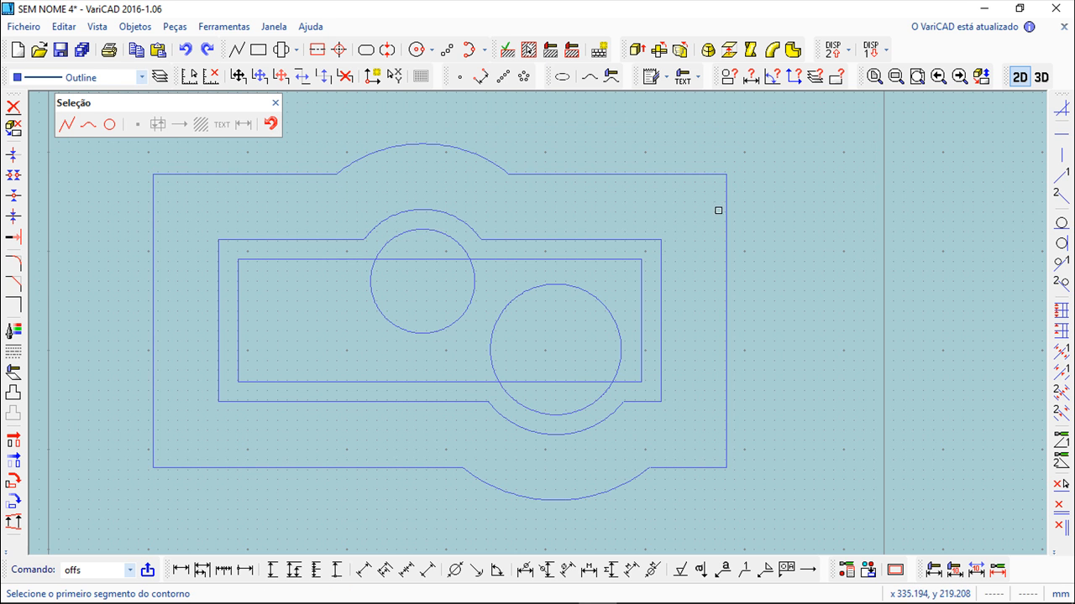
{"action": "scroll", "coordinate": [569, 226], "scroll_direction": "down", "scroll_amount": 1}
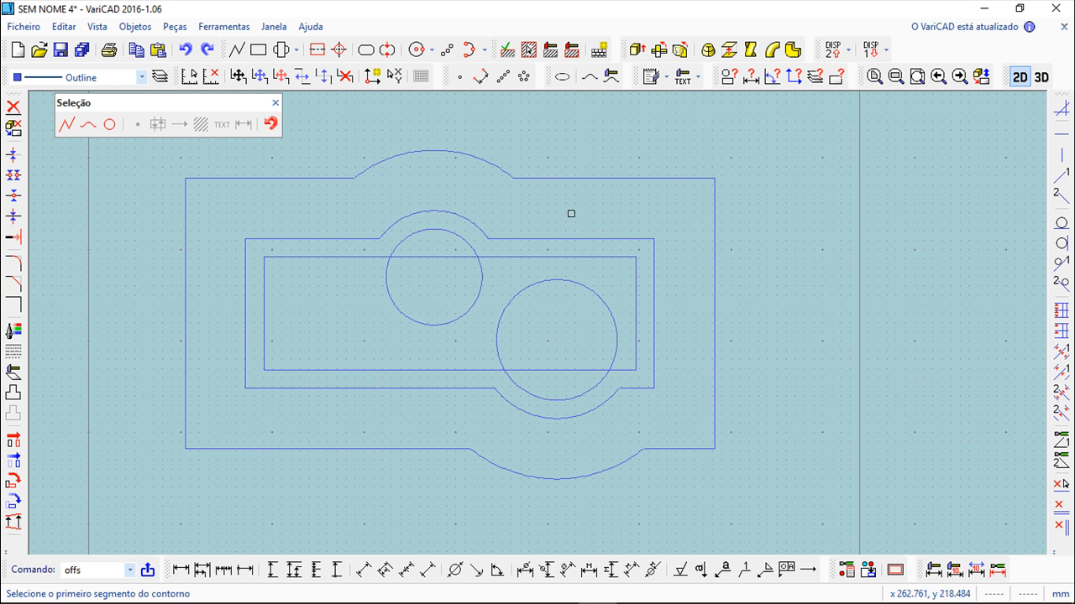
{"action": "mouse_move", "coordinate": [580, 221]}
{"action": "middle_mouse_down"}
{"action": "mouse_move", "coordinate": [681, 230]}
{"action": "mouse_move", "coordinate": [705, 216]}
{"action": "middle_mouse_up"}
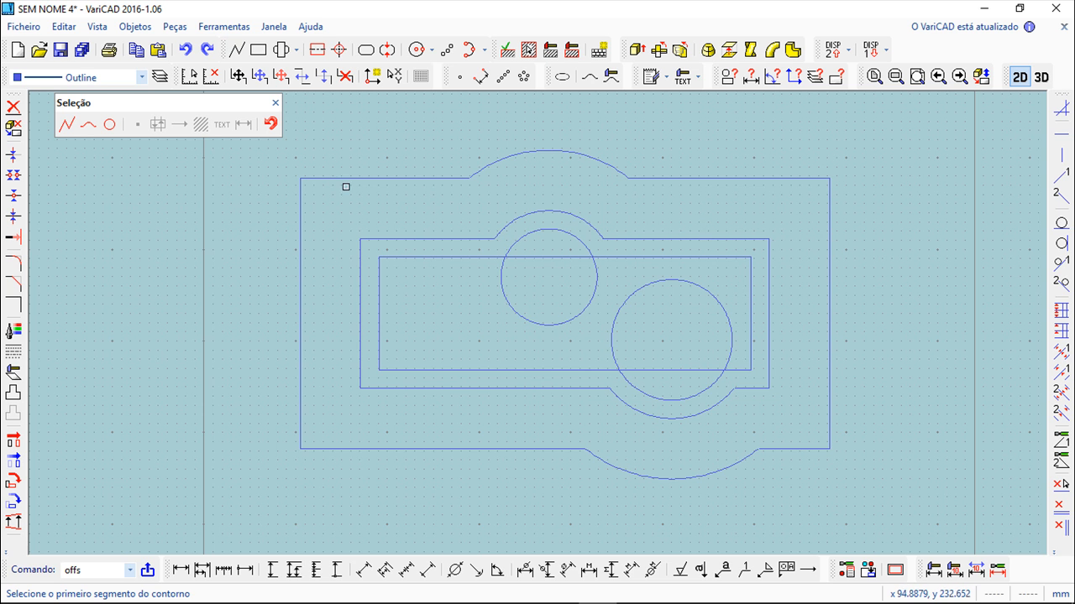
{"action": "left_click", "coordinate": [276, 107]}
Offset the smaller circle as a single line or arc, one copy, through the right end of the outermost contour's upper arc.
{"action": "left_click", "coordinate": [64, 26]}
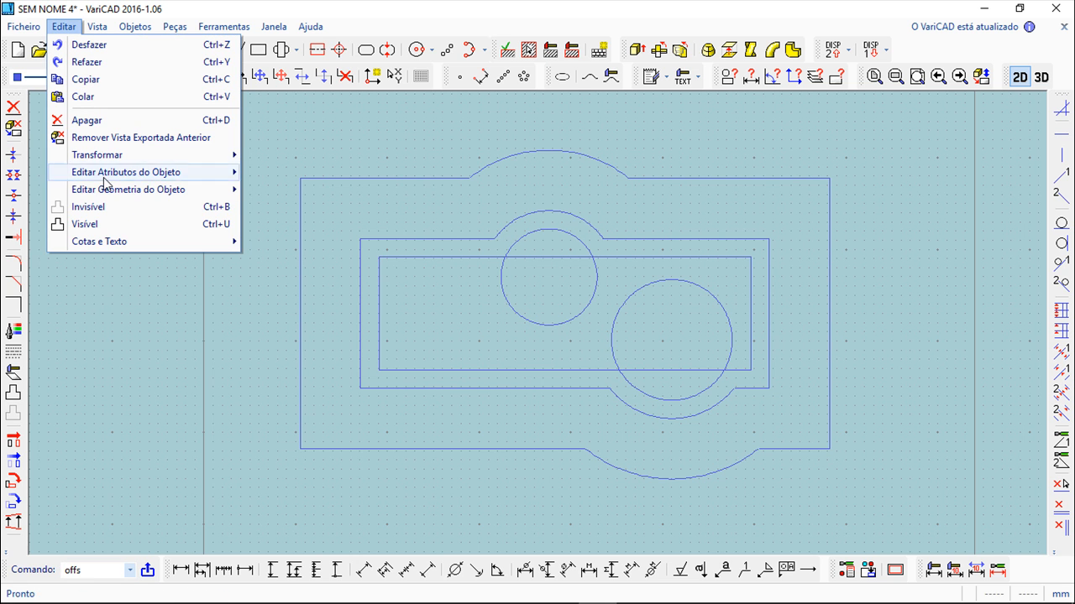
{"action": "mouse_move", "coordinate": [87, 161]}
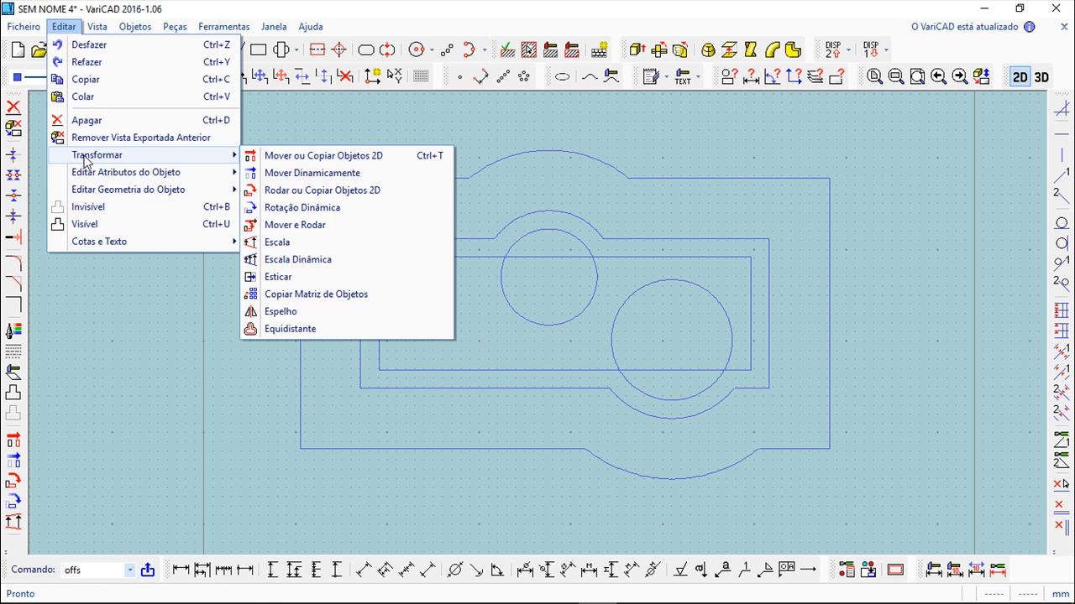
{"action": "left_click", "coordinate": [298, 329]}
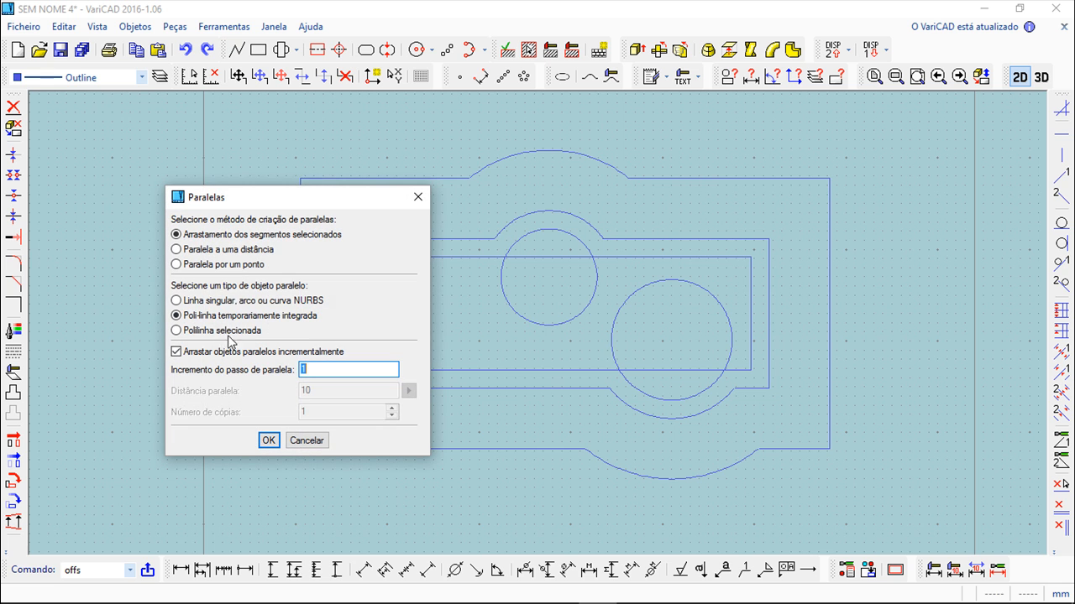
{"action": "left_click", "coordinate": [176, 265]}
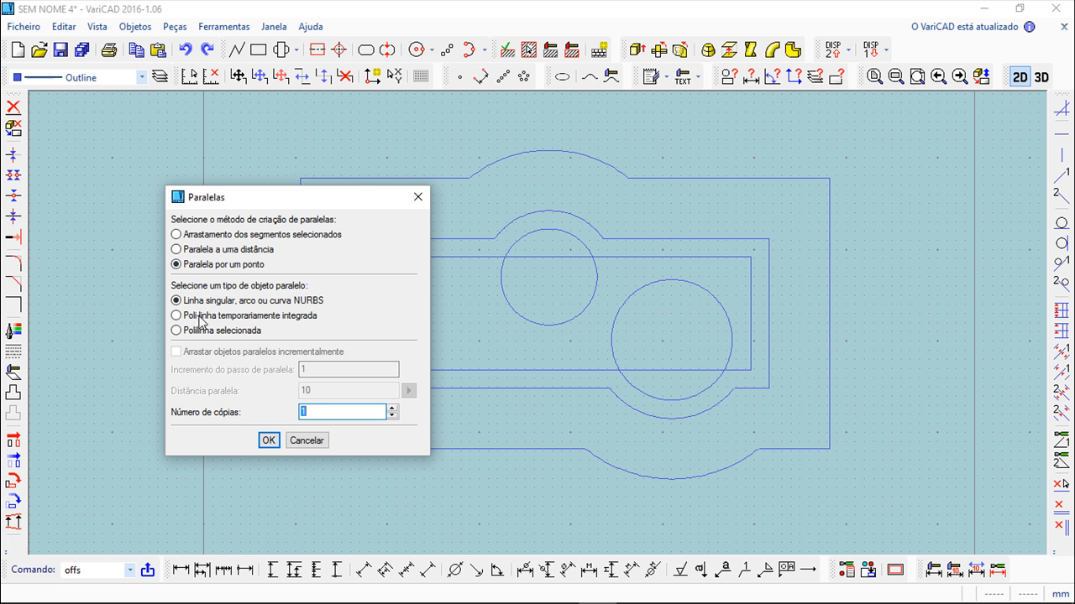
{"action": "left_click", "coordinate": [268, 440]}
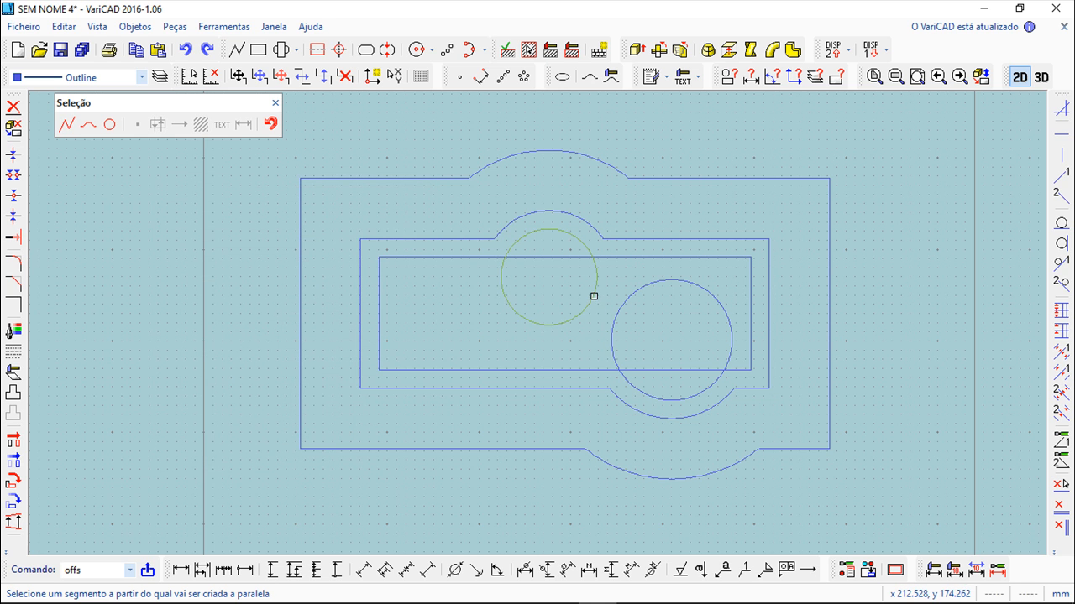
{"action": "left_click", "coordinate": [594, 295]}
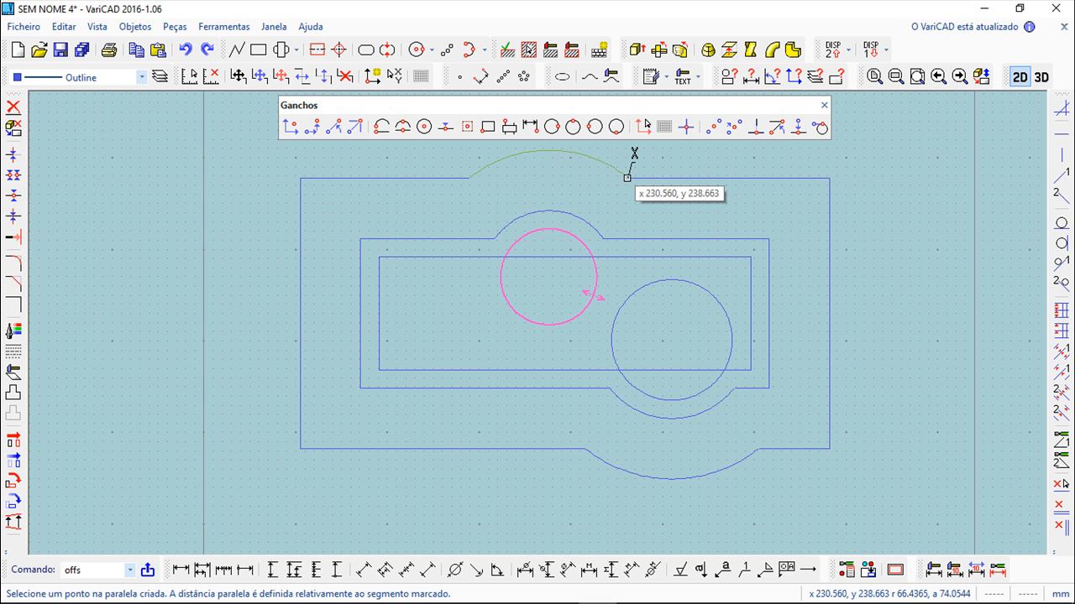
{"action": "left_click", "coordinate": [628, 178]}
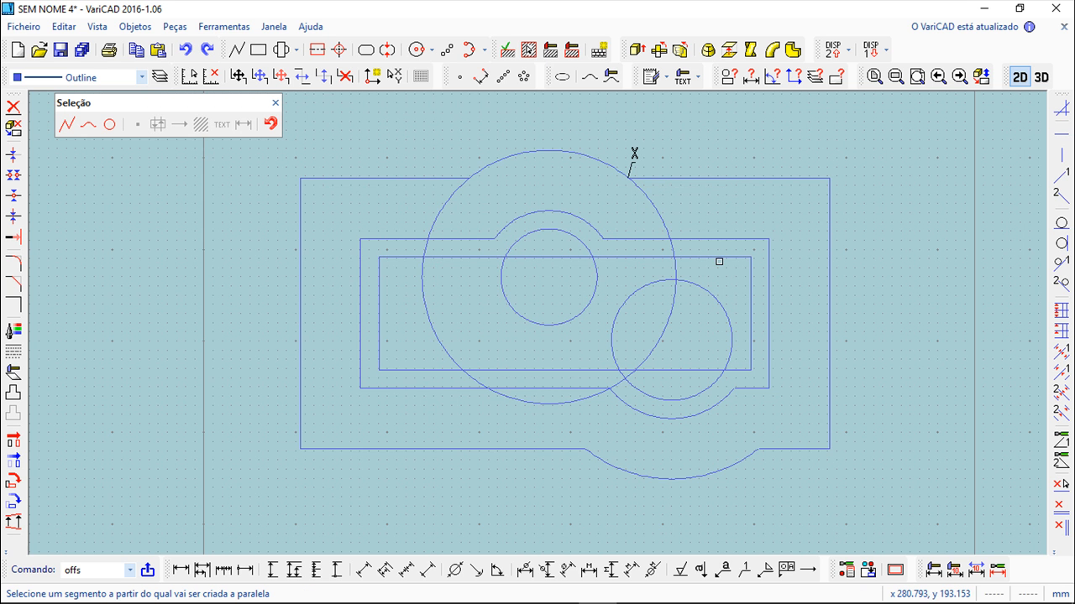
{"action": "scroll", "coordinate": [719, 262], "scroll_direction": "down", "scroll_amount": 1}
{"action": "scroll", "coordinate": [710, 267], "scroll_direction": "down", "scroll_amount": 1}
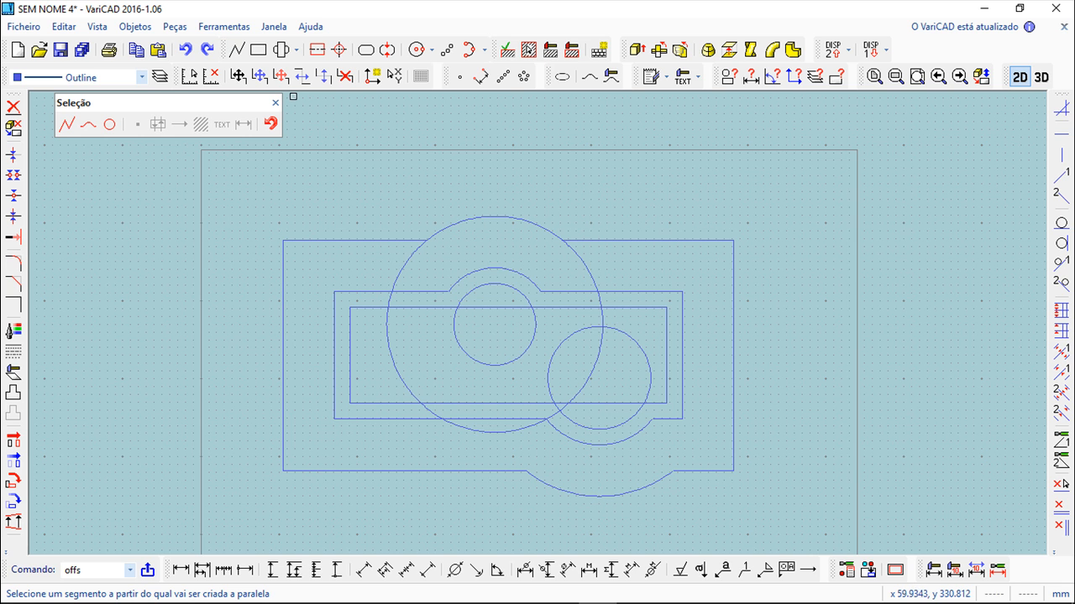
{"action": "left_click", "coordinate": [275, 102]}
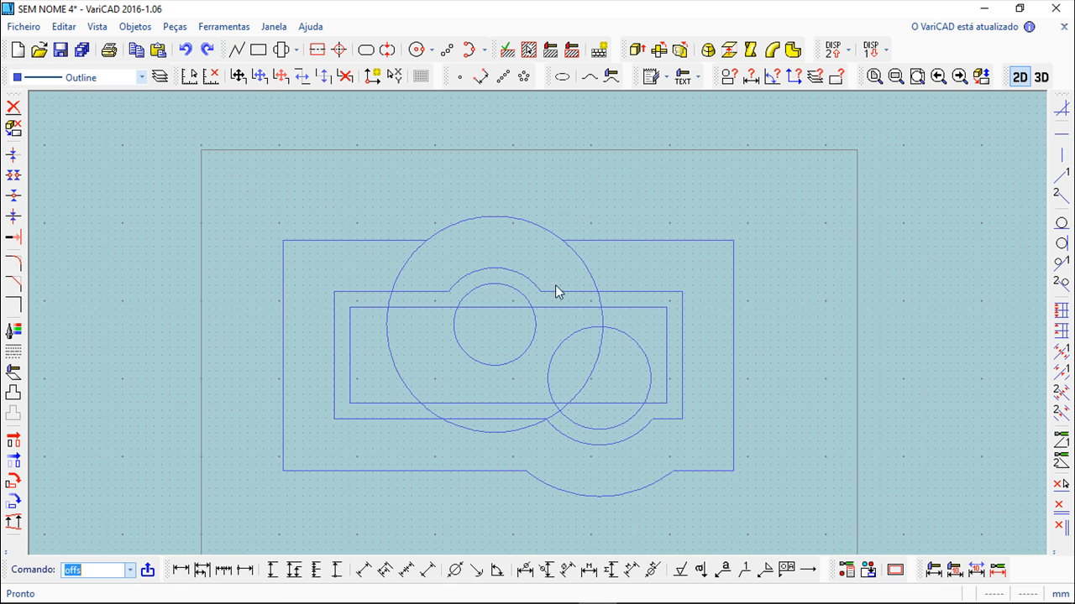
{"action": "scroll", "coordinate": [562, 320], "scroll_direction": "down", "scroll_amount": 3}
{"action": "scroll", "coordinate": [546, 325], "scroll_direction": "up", "scroll_amount": 5}
{"action": "middle_click_drag", "start_coordinate": [530, 314], "coordinate": [521, 266]}
{"action": "scroll", "coordinate": [521, 291], "scroll_direction": "up", "scroll_amount": 1}
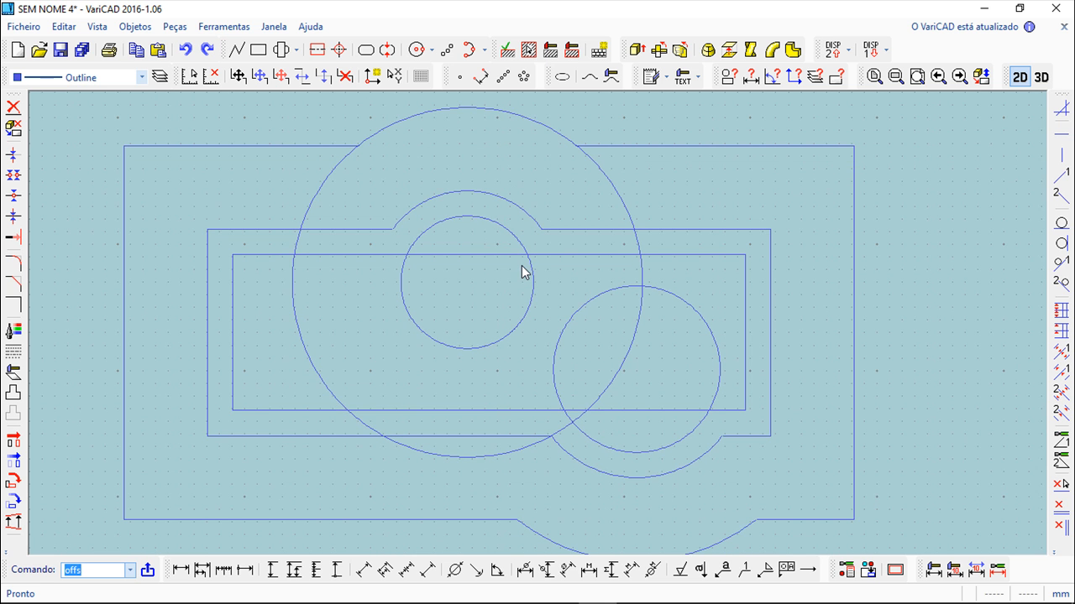
{"action": "scroll", "coordinate": [552, 327], "scroll_direction": "down", "scroll_amount": 2}
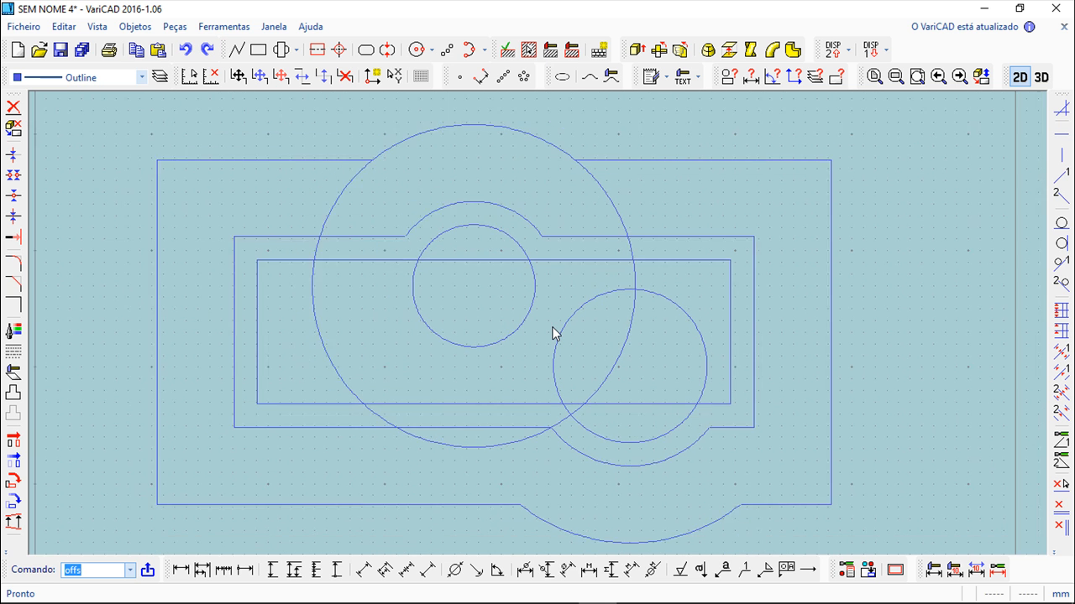
{"action": "middle_click_drag", "start_coordinate": [552, 325], "coordinate": [512, 300]}
{"action": "scroll", "coordinate": [519, 292], "scroll_direction": "up", "scroll_amount": 2}
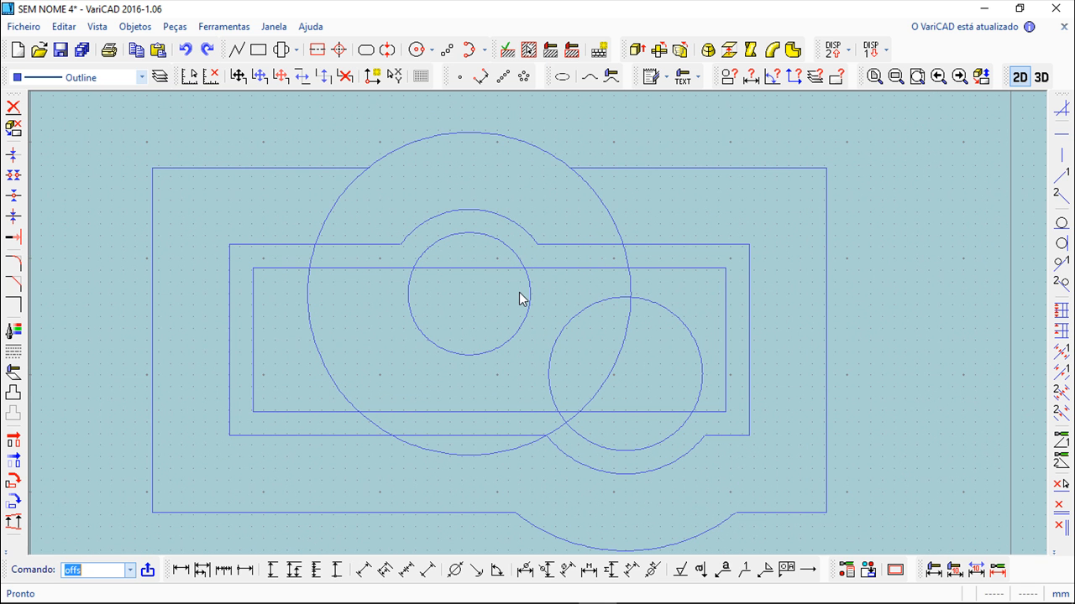